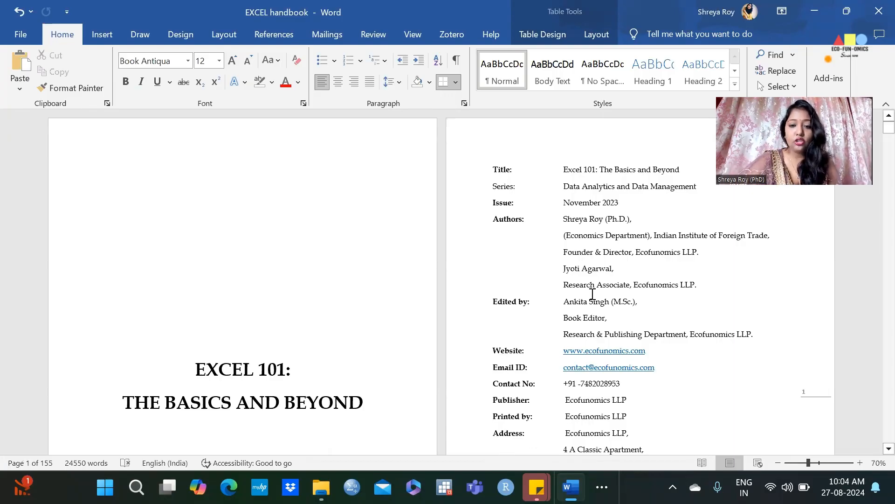
# Examine the handbook's publication details page, highlighting the website, e-mail, publisher and contact number entries.
pyautogui.scroll(-3, 592, 294)
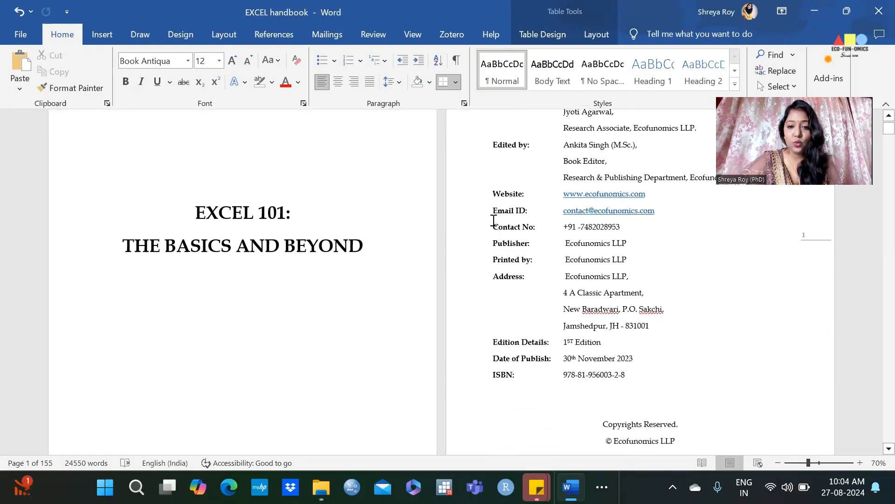
pyautogui.moveTo(496, 194); pyautogui.dragTo(634, 196)
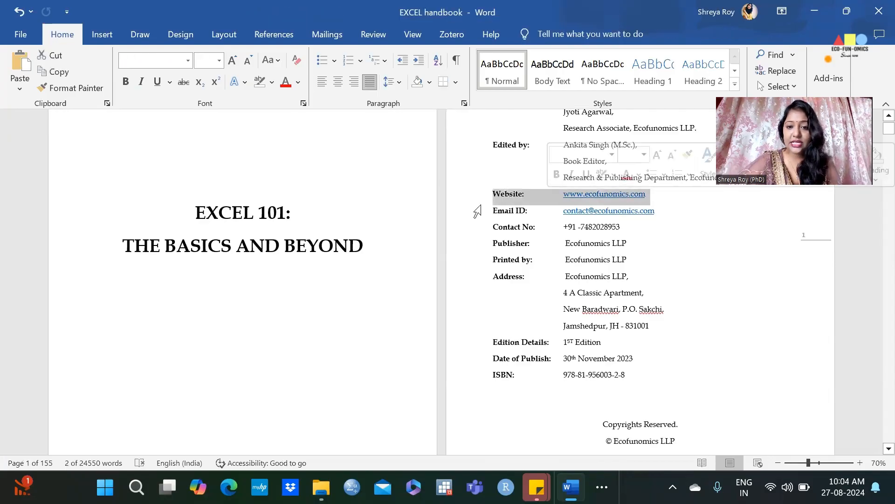
pyautogui.moveTo(487, 210); pyautogui.dragTo(640, 259)
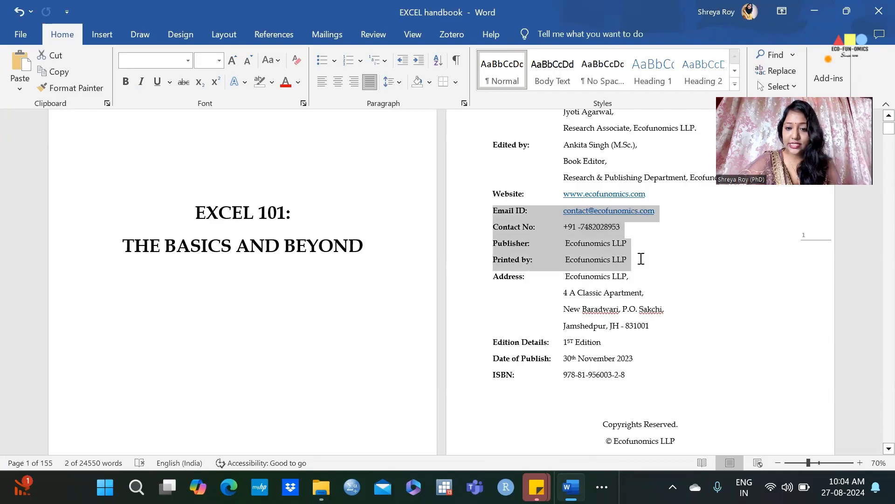
pyautogui.click(752, 334)
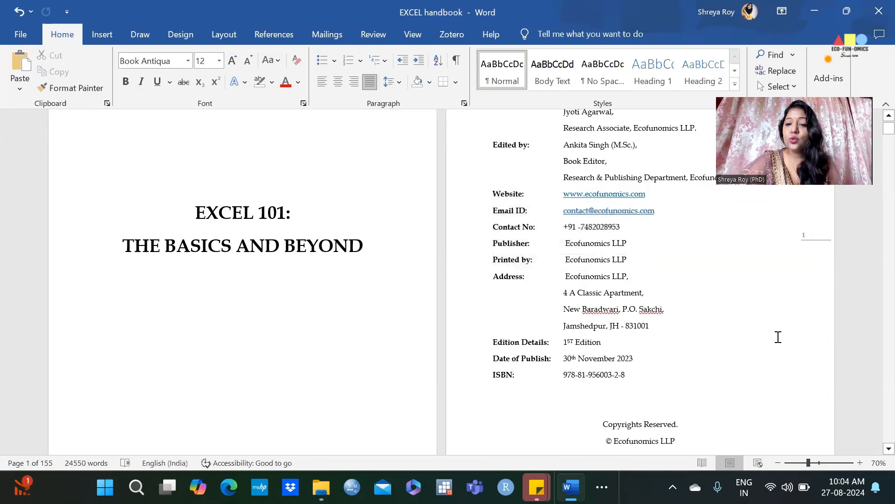
pyautogui.scroll(3, 731, 365)
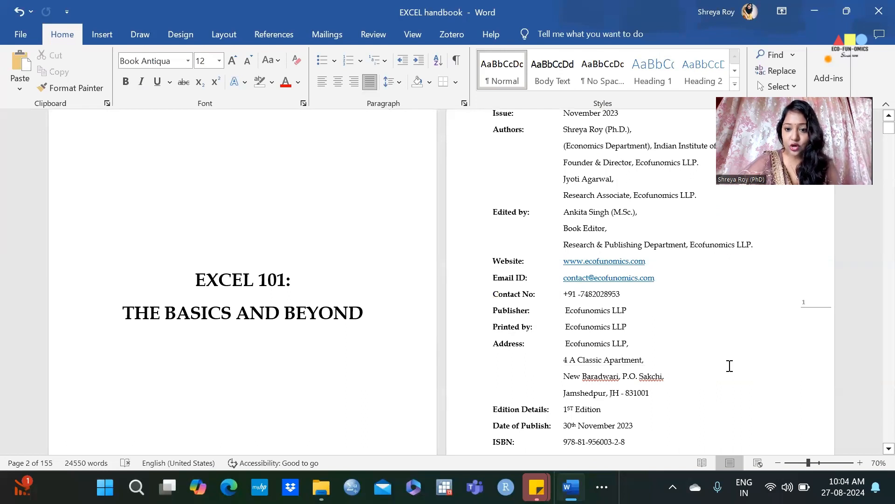
pyautogui.doubleClick(598, 293)
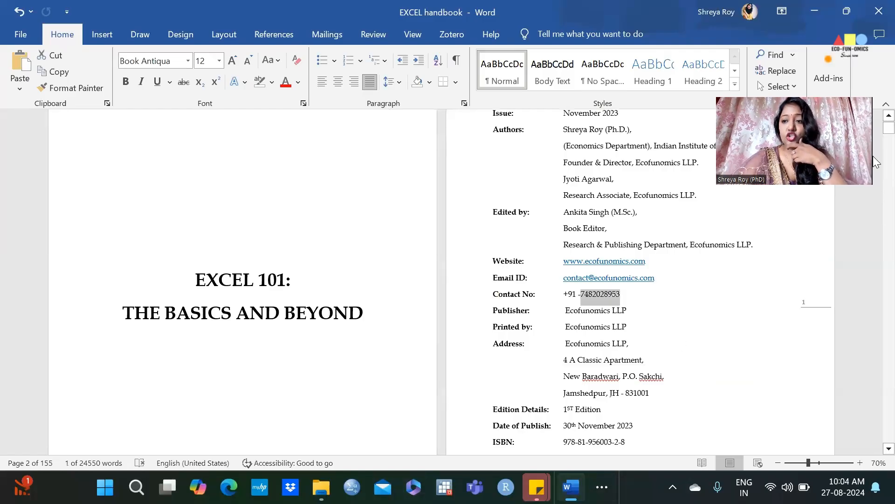
# Find the handbook's table of contents and follow its link to chapter 2, Page and Sheet Formatting.
pyautogui.moveTo(875, 134); pyautogui.dragTo(875, 149)
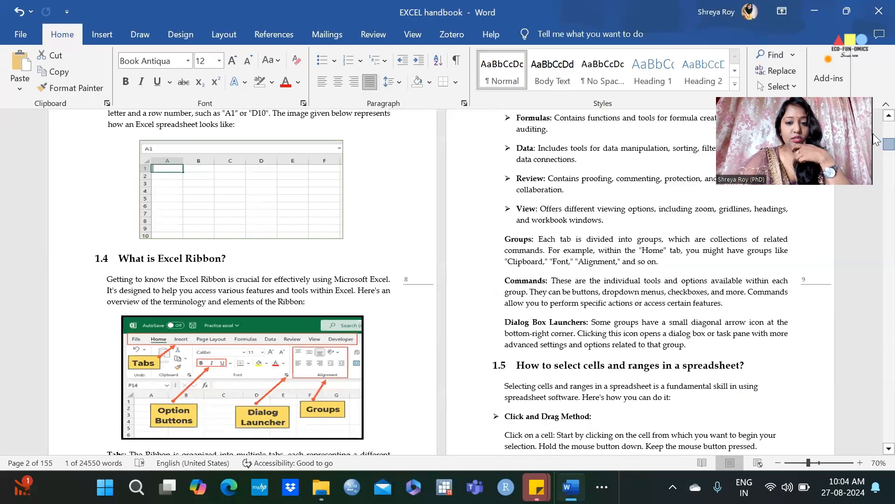
pyautogui.scroll(20, 288, 274)
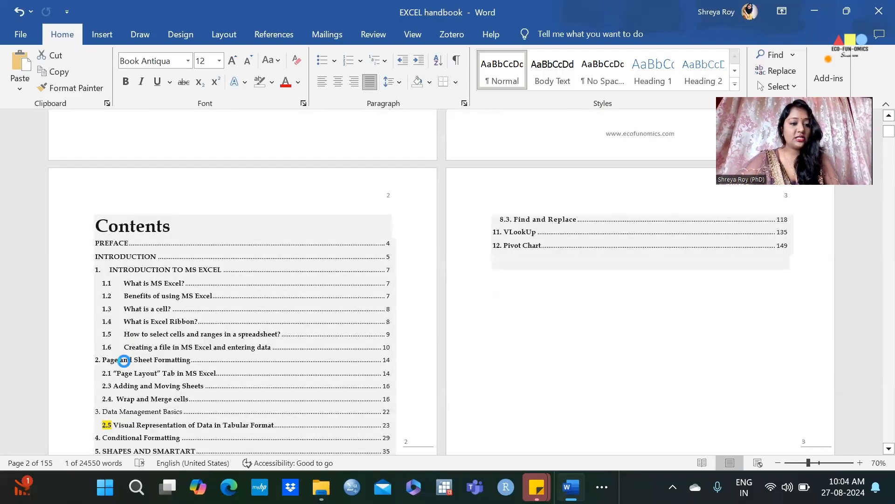
pyautogui.keyDown('ctrl'); pyautogui.click(128, 363); pyautogui.keyUp('ctrl')
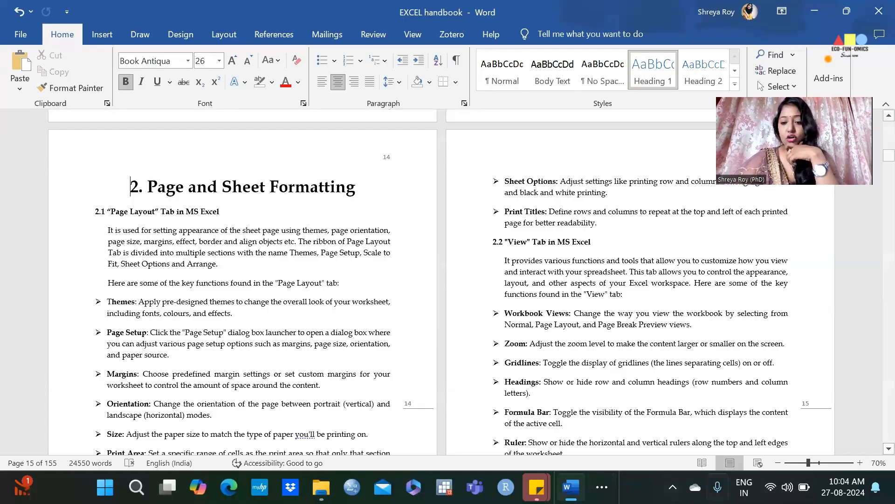
# View the handbook beside the Book1 workbook and bring section 2.1 on the Page Layout tab into view.
pyautogui.moveTo(846, 11)
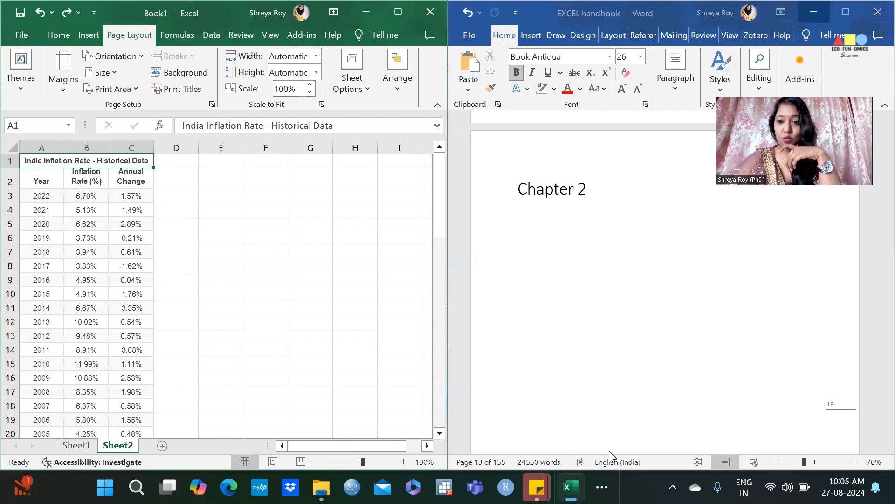
pyautogui.scroll(-3, 780, 274)
pyautogui.scroll(-5, 782, 275)
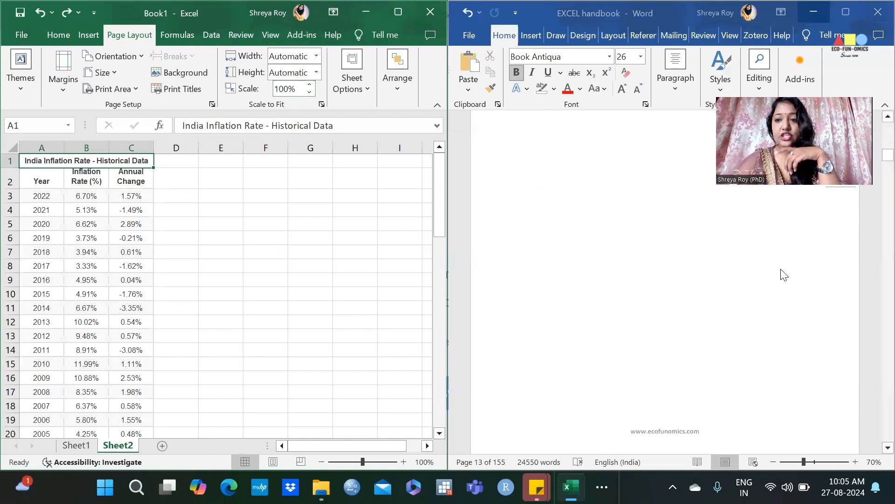
pyautogui.scroll(-3, 786, 273)
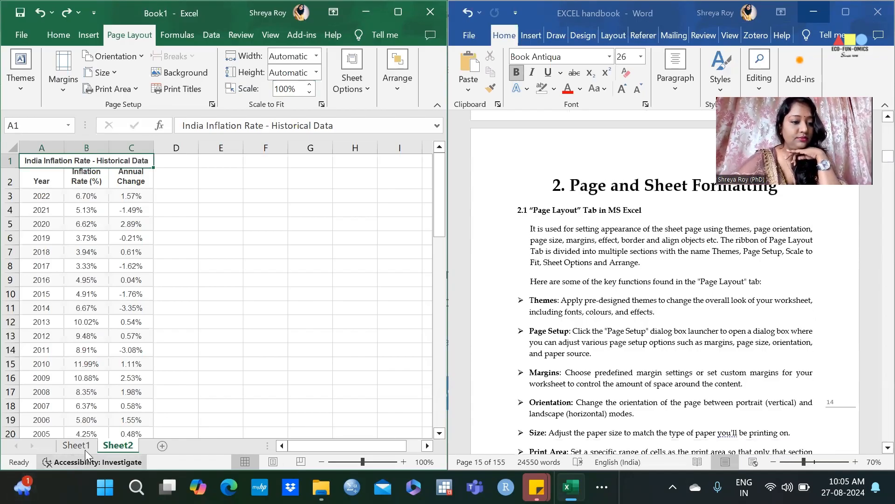
# Maximize the Book1 workbook and examine the variable lists on Sheet1 before returning to Sheet2.
pyautogui.click(398, 12)
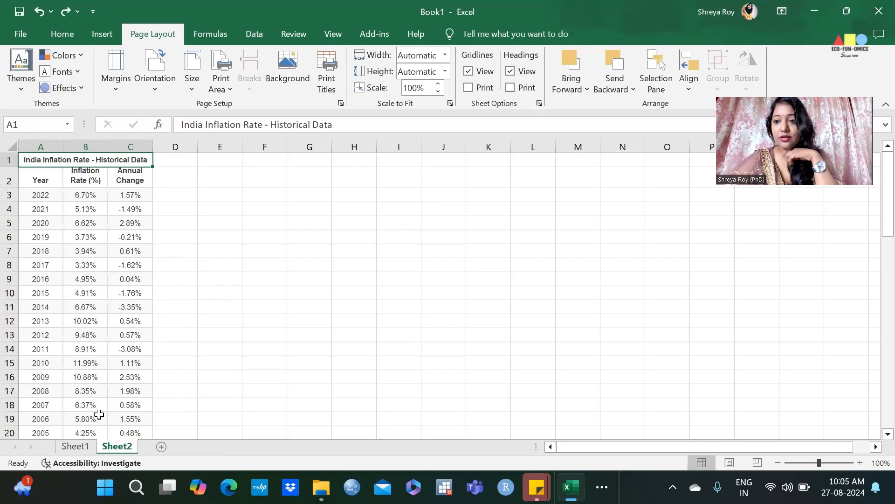
pyautogui.click(73, 447)
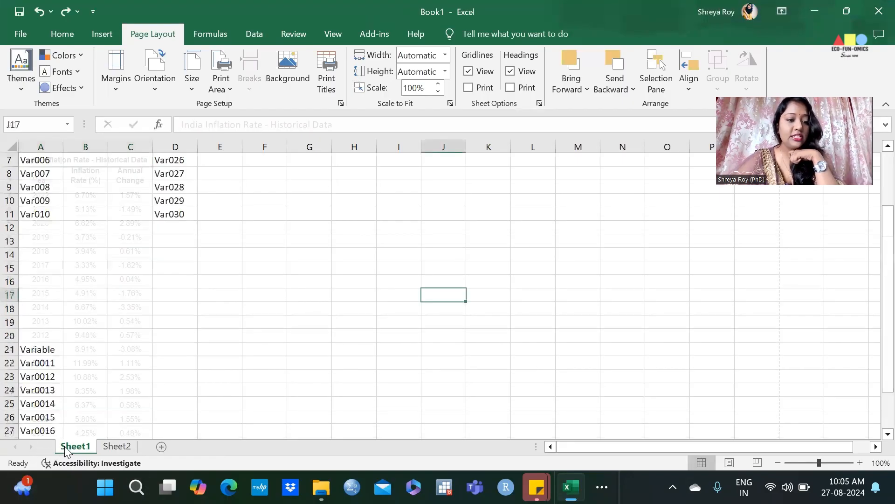
pyautogui.scroll(2, 118, 260)
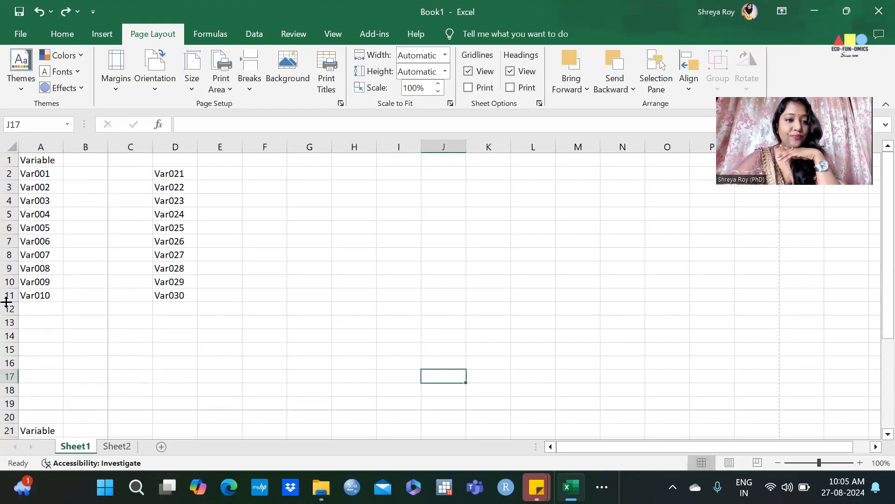
pyautogui.click(11, 147)
pyautogui.click(167, 255)
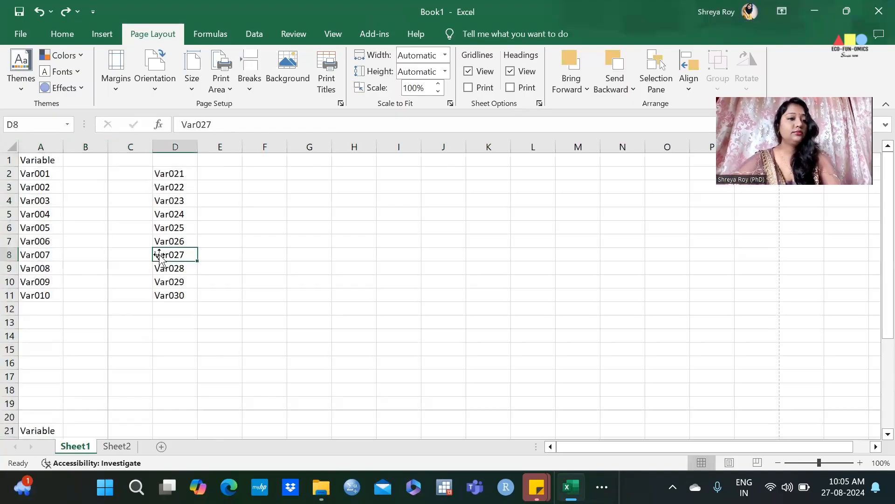
pyautogui.click(114, 446)
pyautogui.click(345, 317)
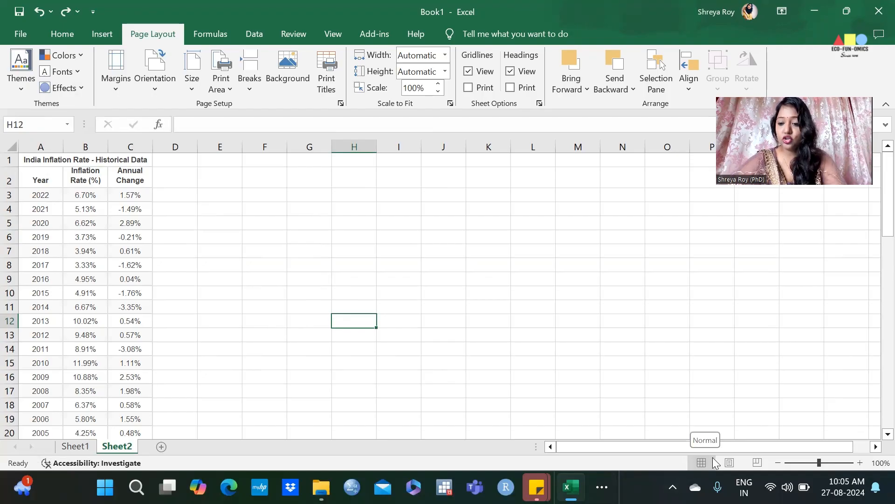
# Display Sheet2 in Page Layout view and try the Wide and Narrow margin presets.
pyautogui.click(731, 463)
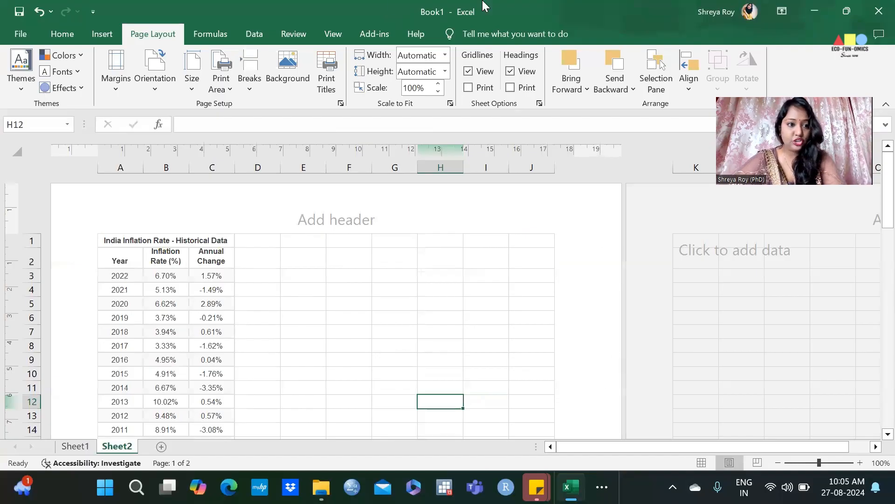
pyautogui.click(112, 90)
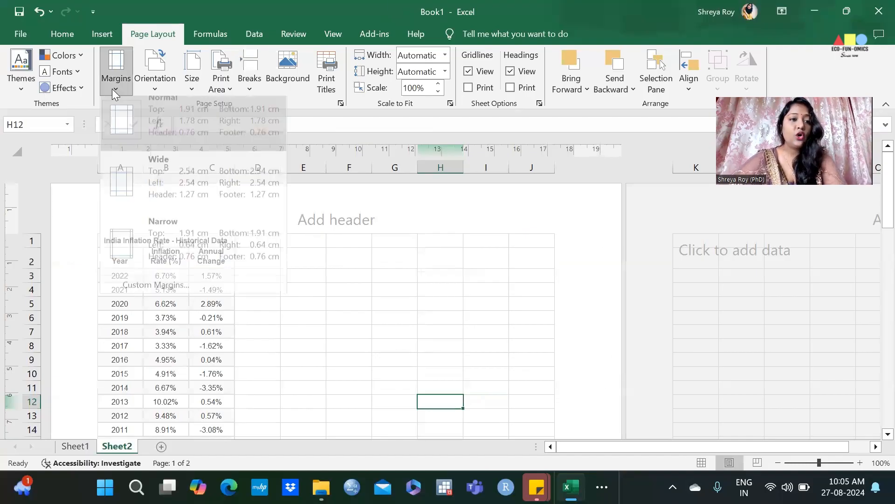
pyautogui.click(165, 198)
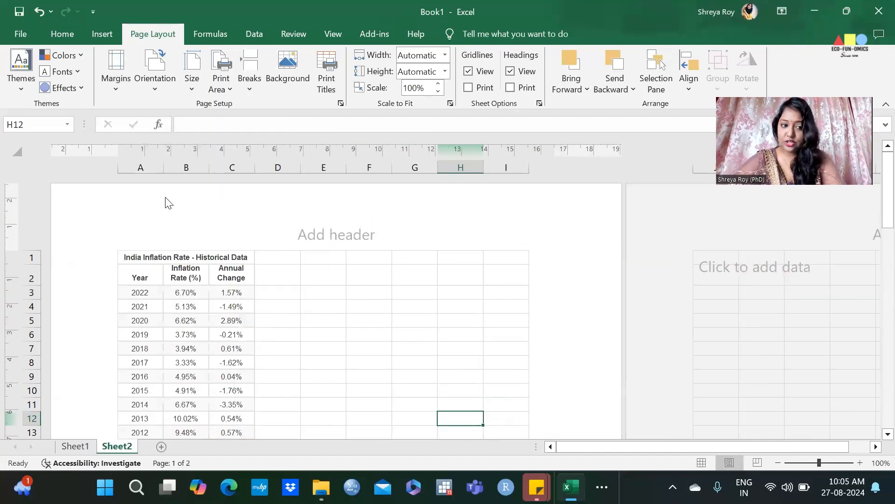
pyautogui.click(125, 73)
pyautogui.click(174, 234)
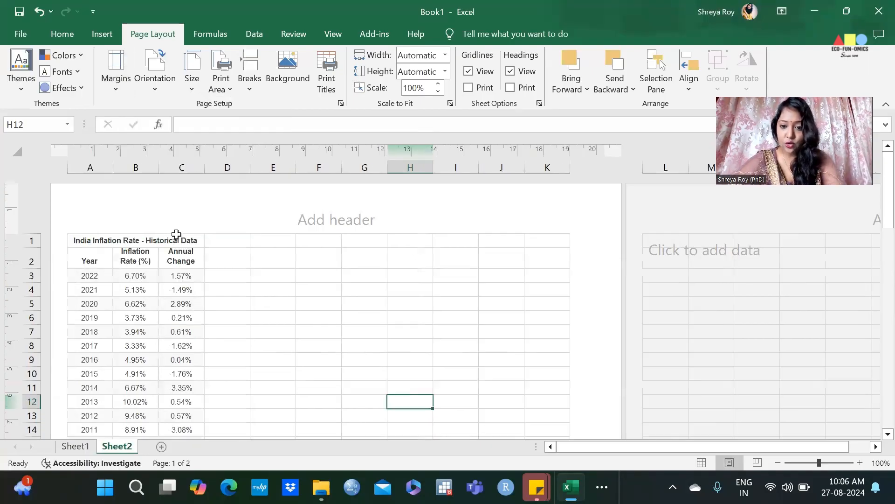
# Apply the Normal margin preset to Sheet2 and return the sheet to Normal view.
pyautogui.click(116, 77)
pyautogui.click(124, 124)
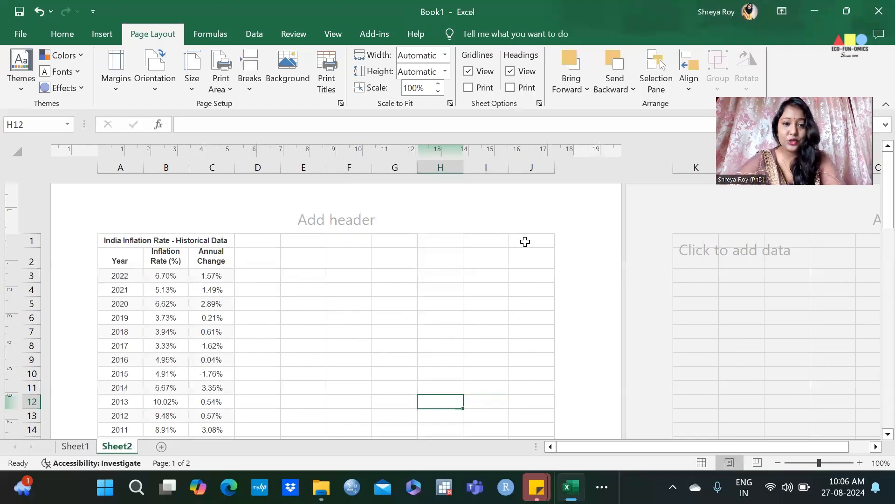
pyautogui.click(701, 462)
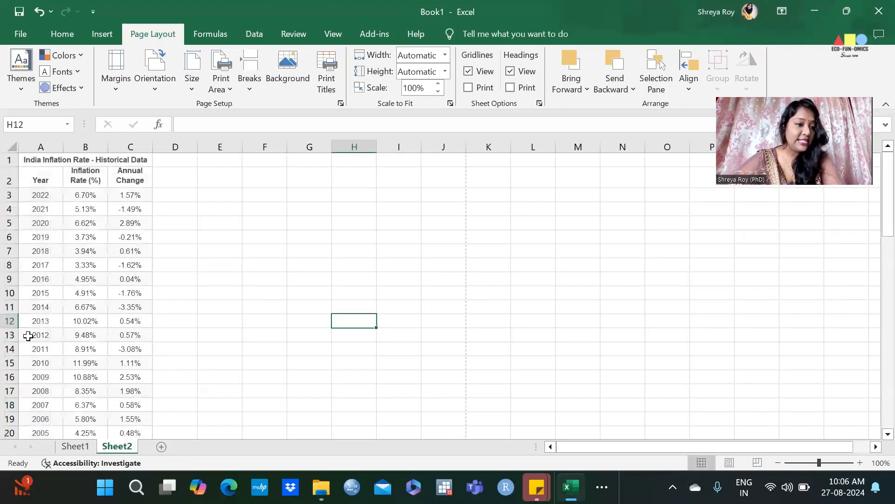
# Move the inflation data in columns A to C from the 2014 row to the end to a block starting at G3.
pyautogui.moveTo(27, 310); pyautogui.dragTo(121, 315)
pyautogui.hotkey('ctrl', 'shift', 'Down')
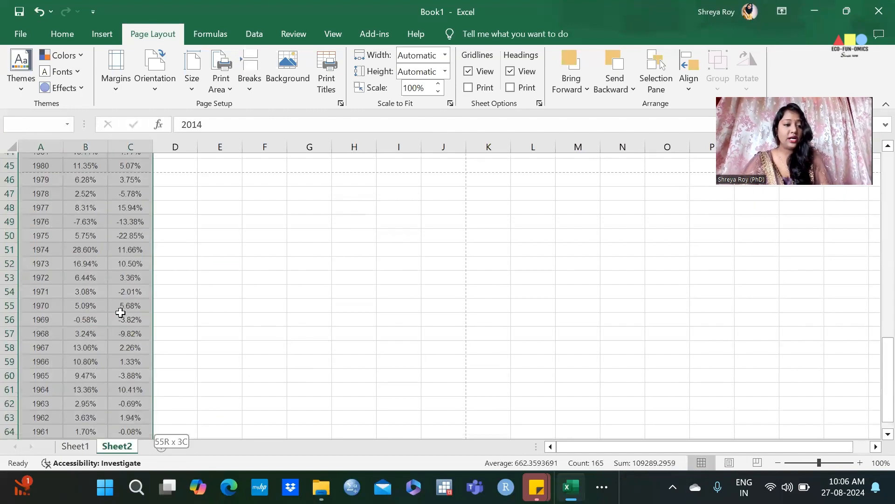
pyautogui.hotkey('ctrl', 'c')
pyautogui.scroll(15, 120, 312)
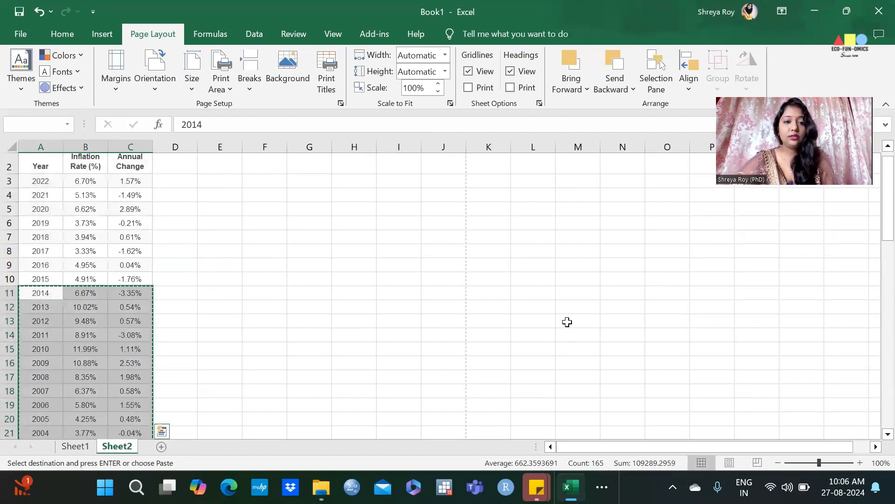
pyautogui.click(296, 181)
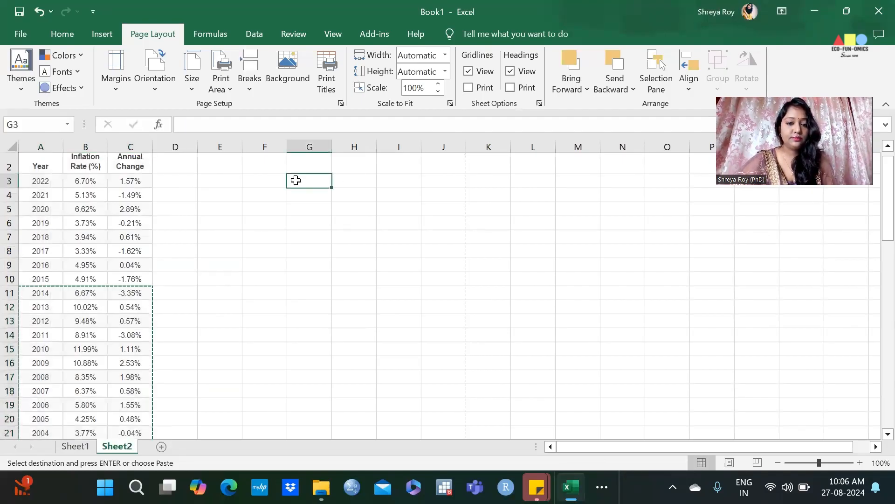
pyautogui.hotkey('ctrl', 'v')
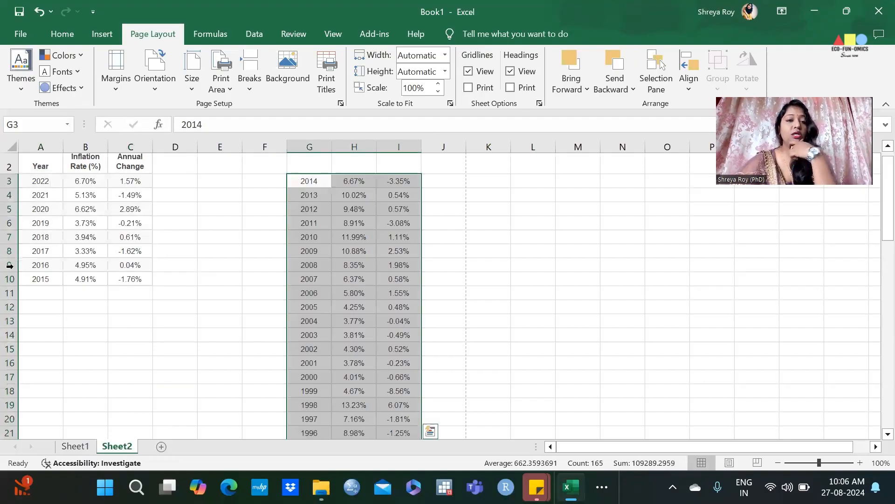
# Insert a vertical page break before column E, between the two data blocks on Sheet2.
pyautogui.click(220, 147)
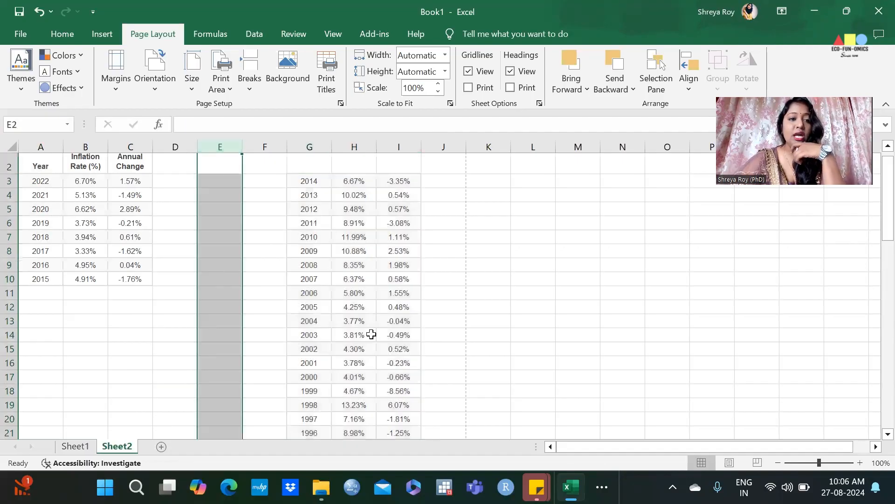
pyautogui.click(252, 78)
pyautogui.click(270, 107)
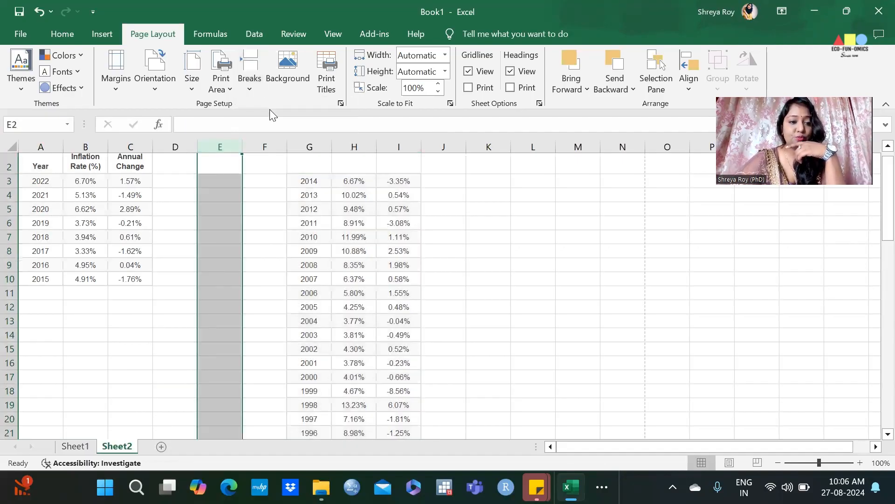
pyautogui.click(271, 290)
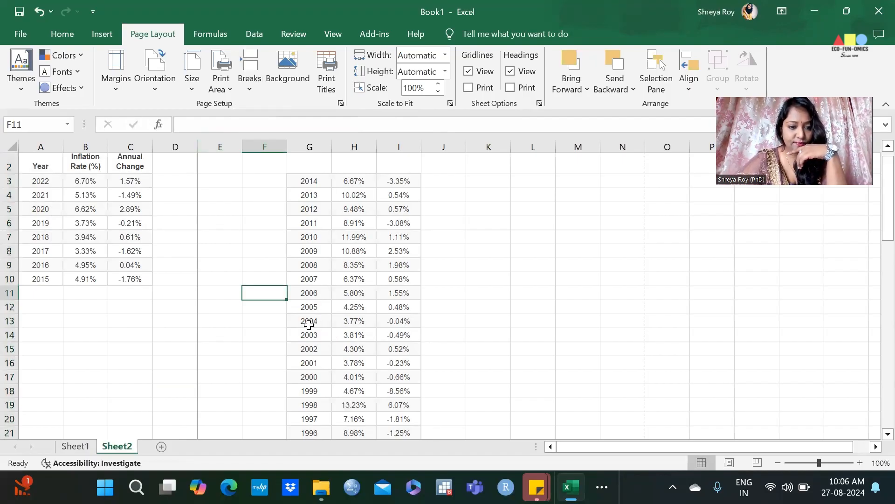
pyautogui.click(8, 293)
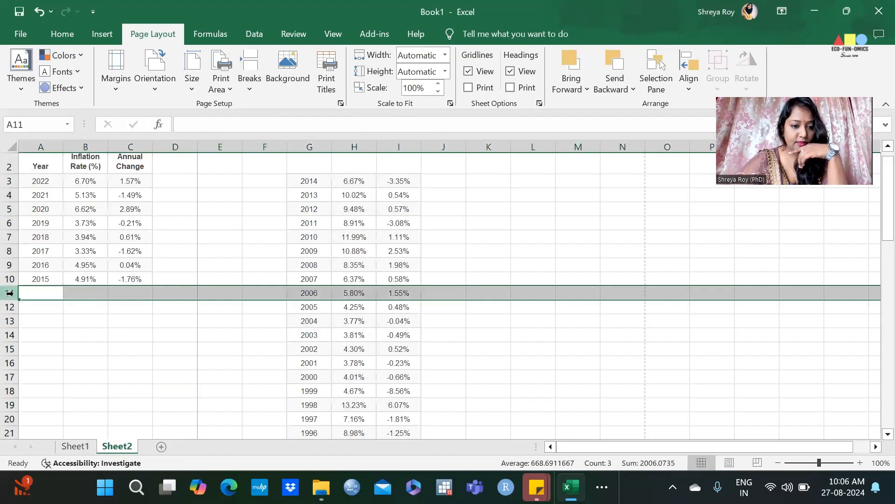
pyautogui.moveTo(310, 291); pyautogui.dragTo(394, 298)
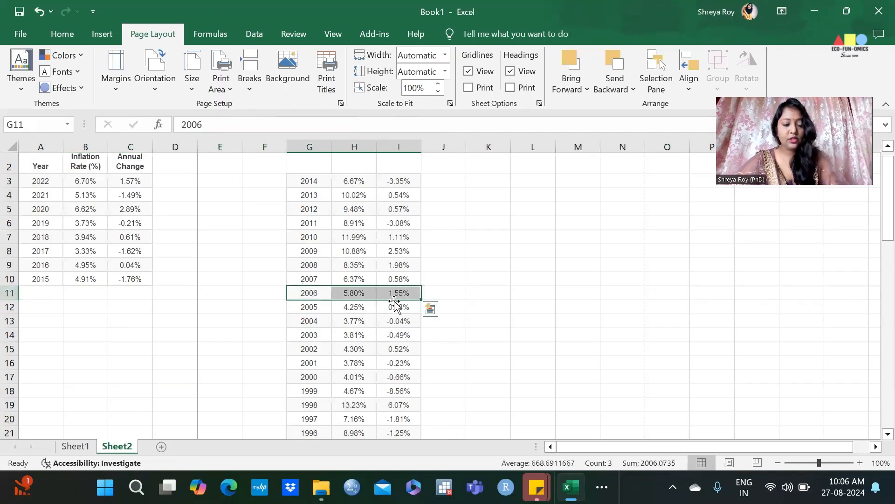
pyautogui.hotkey('ctrl', 'q')
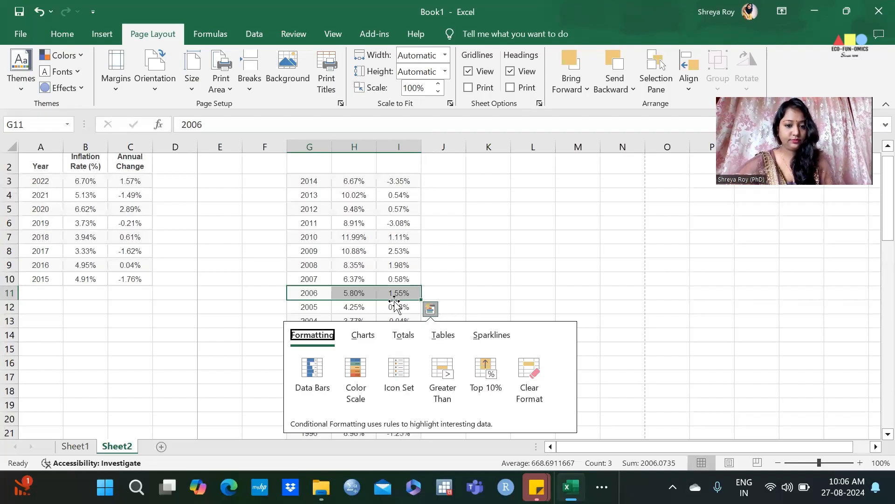
pyautogui.click(396, 297)
# Move the inflation data in columns G to I from the 2006 row to the end to a block starting at A17.
pyautogui.moveTo(301, 292); pyautogui.dragTo(409, 296)
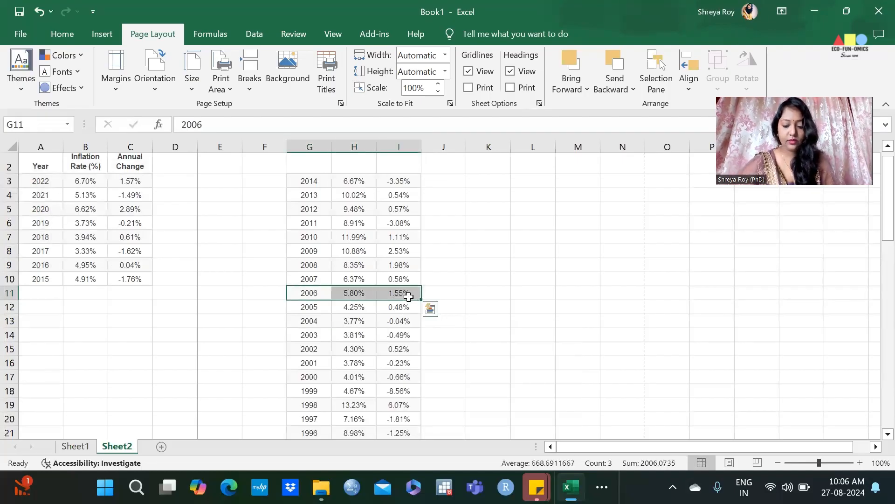
pyautogui.hotkey('ctrl', 'shift', 'Down')
pyautogui.hotkey('ctrl', 'c')
pyautogui.scroll(12, 406, 296)
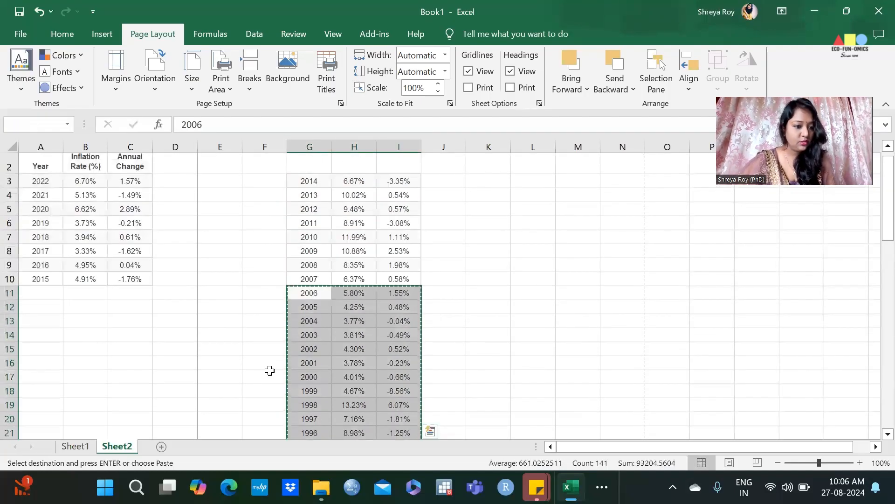
pyautogui.click(33, 375)
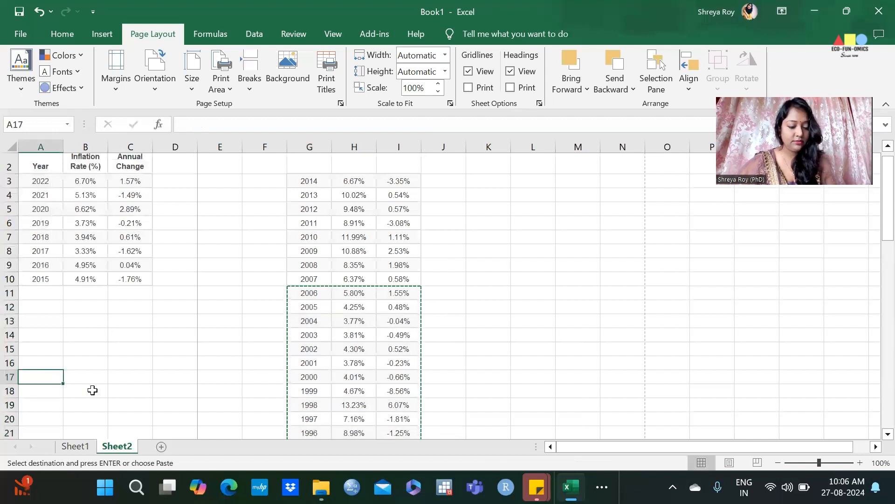
pyautogui.hotkey('ctrl', 'v')
# Insert a horizontal page break above row 14, between the upper and lower data blocks on Sheet2.
pyautogui.click(9, 334)
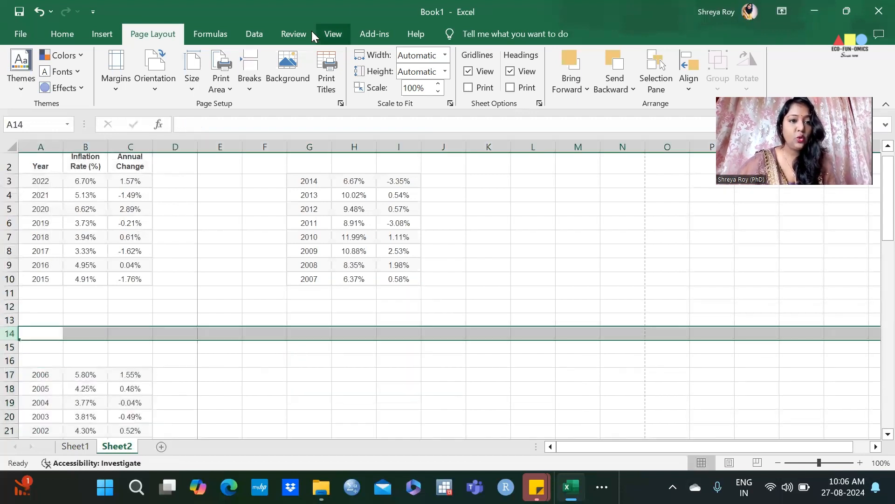
pyautogui.click(251, 83)
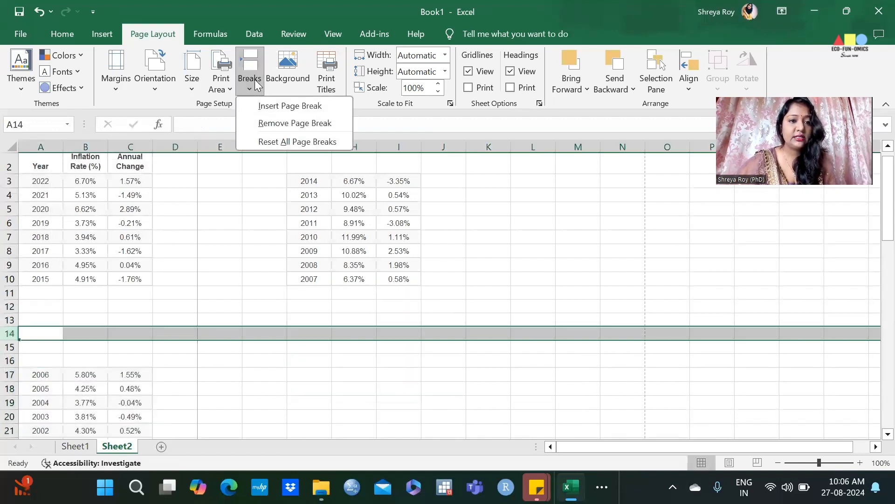
pyautogui.click(283, 106)
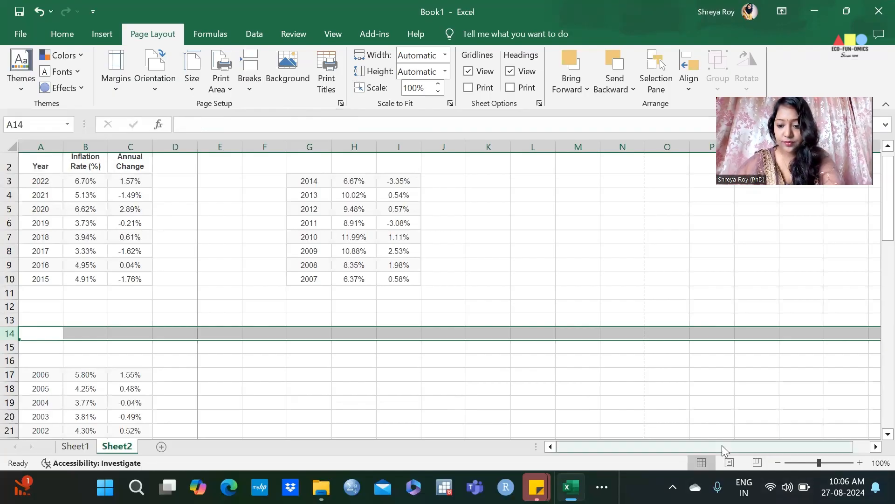
pyautogui.click(755, 416)
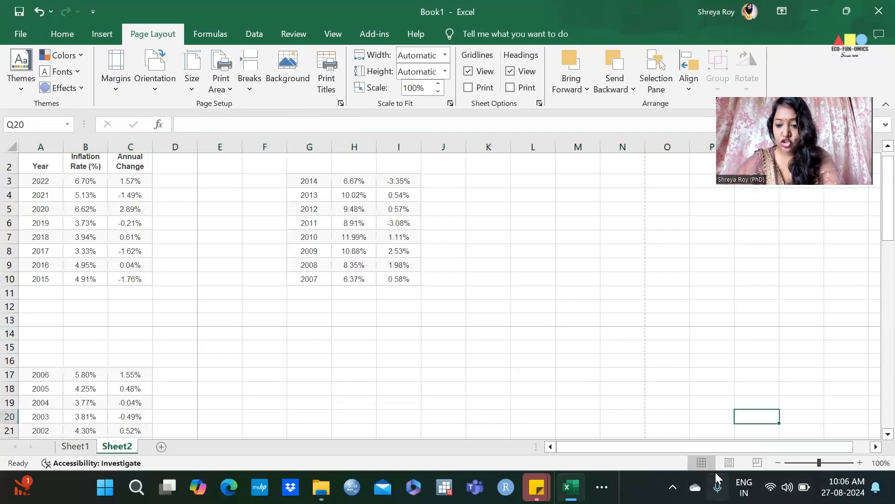
# Check the page divisions of Sheet2 in Page Break Preview and return the sheet to Normal view.
pyautogui.click(762, 465)
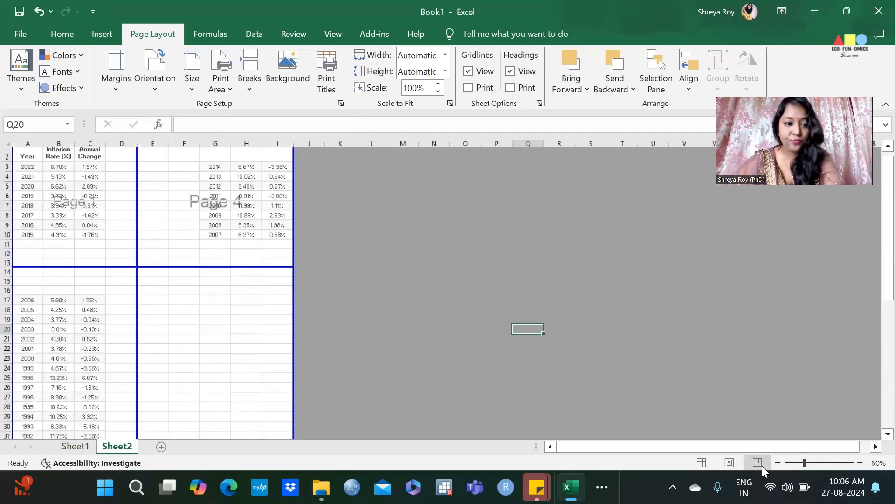
pyautogui.scroll(1, 20, 274)
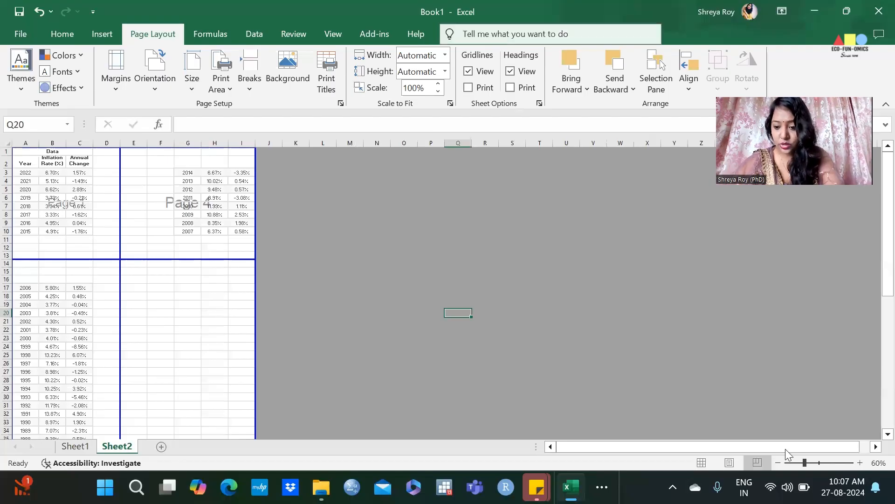
pyautogui.click(701, 463)
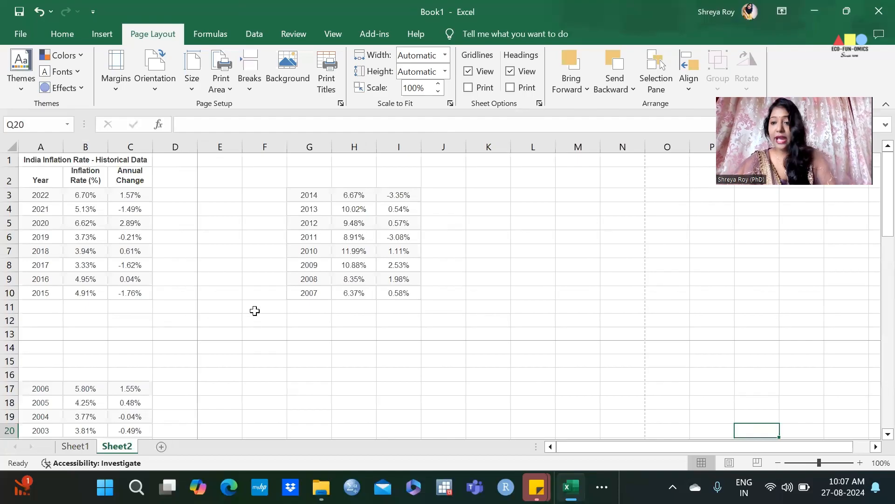
# Undo the page breaks and block moves on Sheet2 back to the single inflation list, and clear the cut marquee.
pyautogui.hotkey('ctrl', 'z')
pyautogui.hotkey('ctrl', 'z')
pyautogui.hotkey('ctrl', 'z')
pyautogui.hotkey('ctrl', 'z')
pyautogui.hotkey('ctrl', 'z')
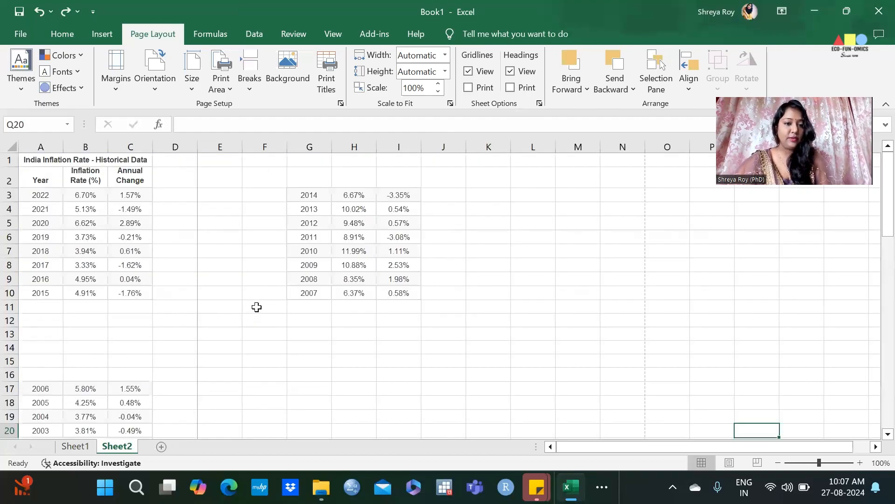
pyautogui.hotkey('ctrl', 'z')
pyautogui.hotkey('ctrl', 'z')
pyautogui.hotkey('ctrl', 'z')
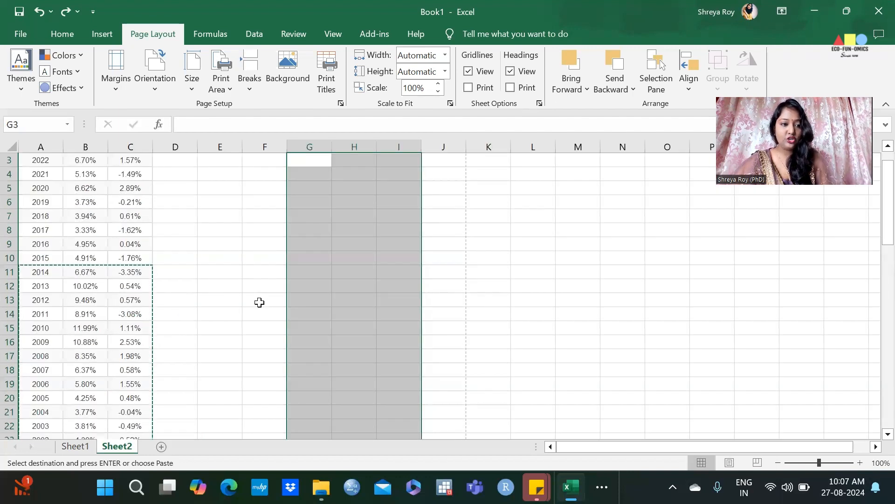
pyautogui.hotkey('ctrl', 'z')
pyautogui.hotkey('ctrl', 'y')
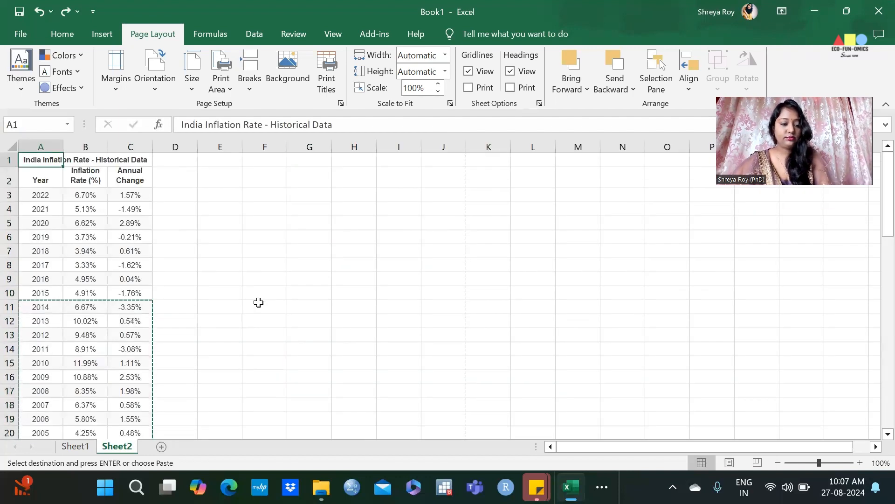
pyautogui.press('Escape')
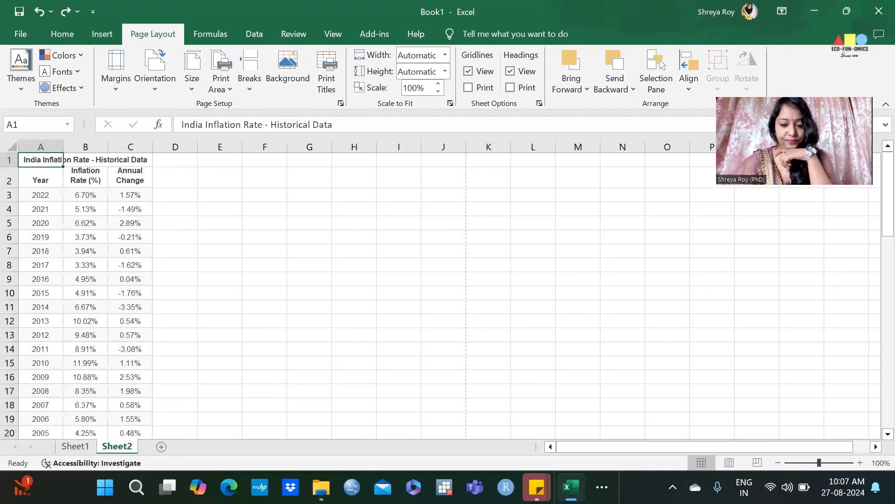
# Switch to the EXCEL handbook in Word, place it side by side with the workbook, and go to section 2.3 Adding and Moving Sheets.
pyautogui.click(601, 475)
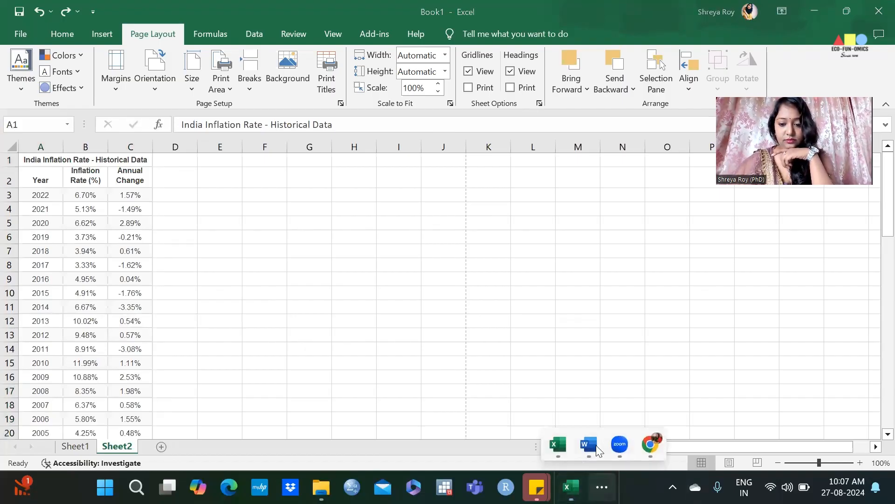
pyautogui.click(588, 354)
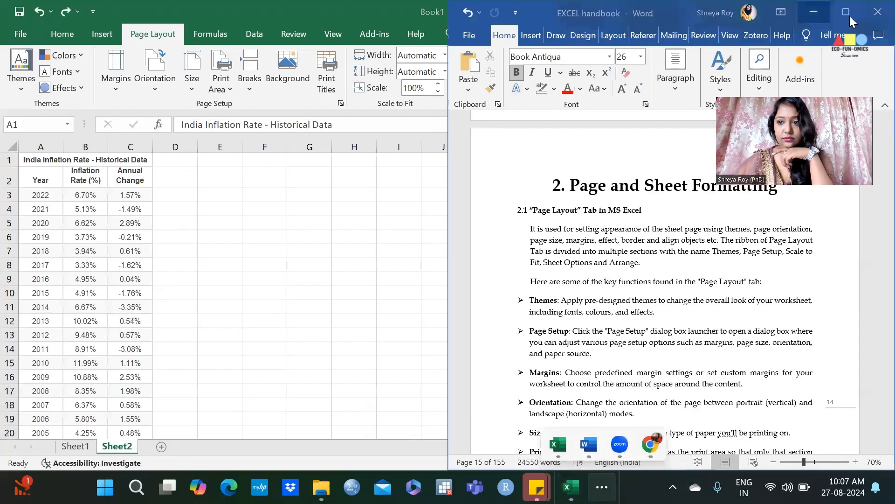
pyautogui.moveTo(849, 16)
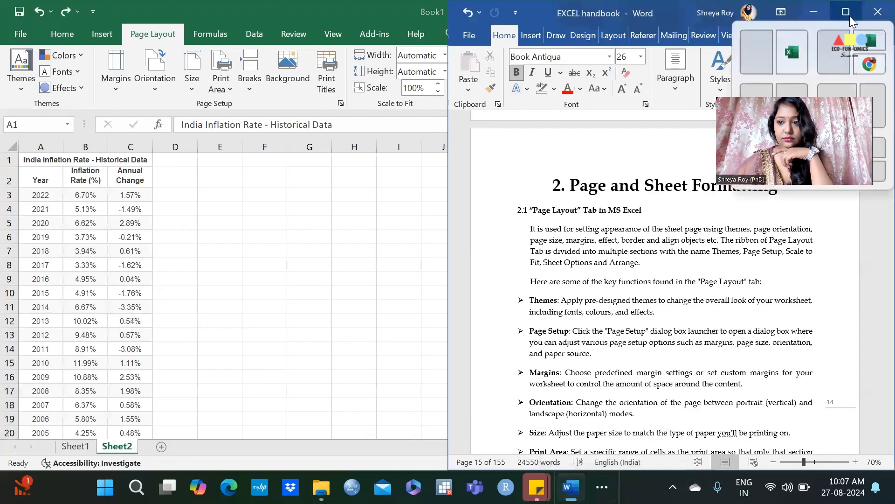
pyautogui.click(756, 51)
pyautogui.scroll(-10, 127, 277)
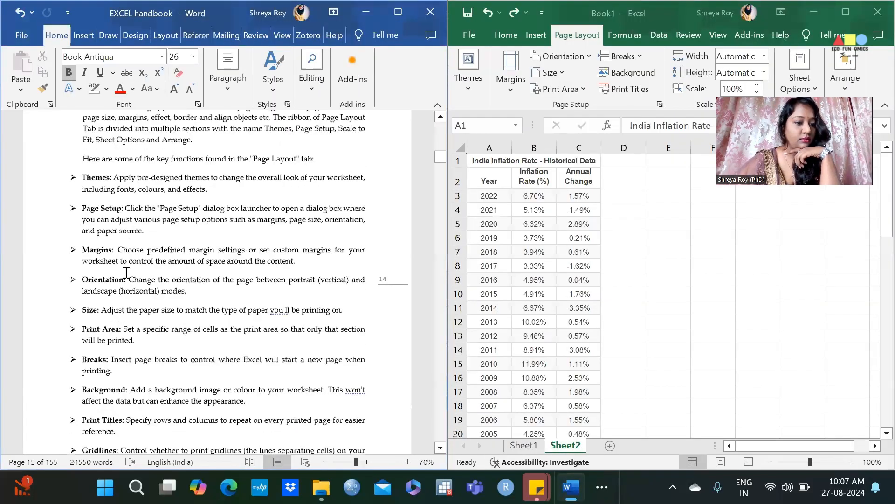
pyautogui.scroll(-12, 127, 275)
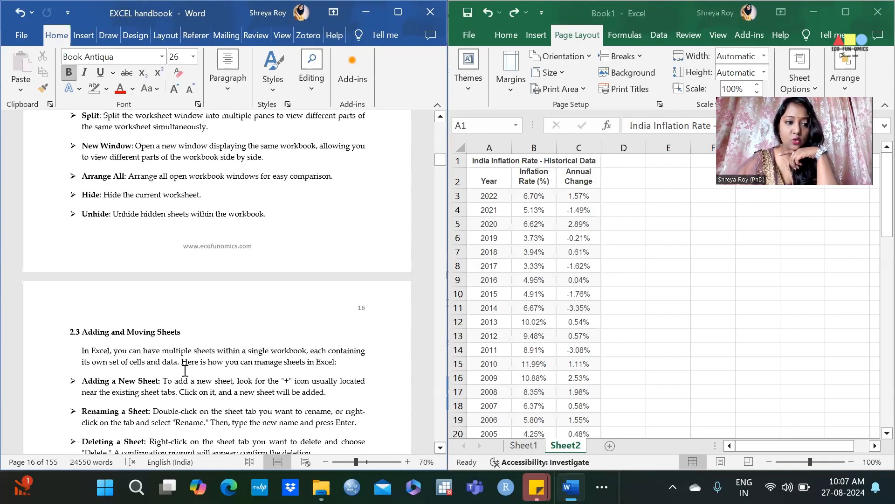
pyautogui.scroll(-1, 185, 370)
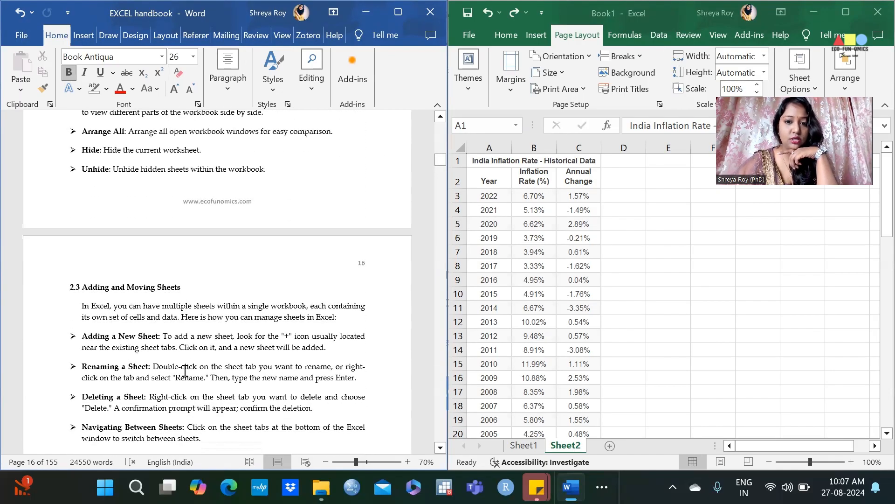
# Hide the Annual Change column C on Sheet2.
pyautogui.click(582, 148)
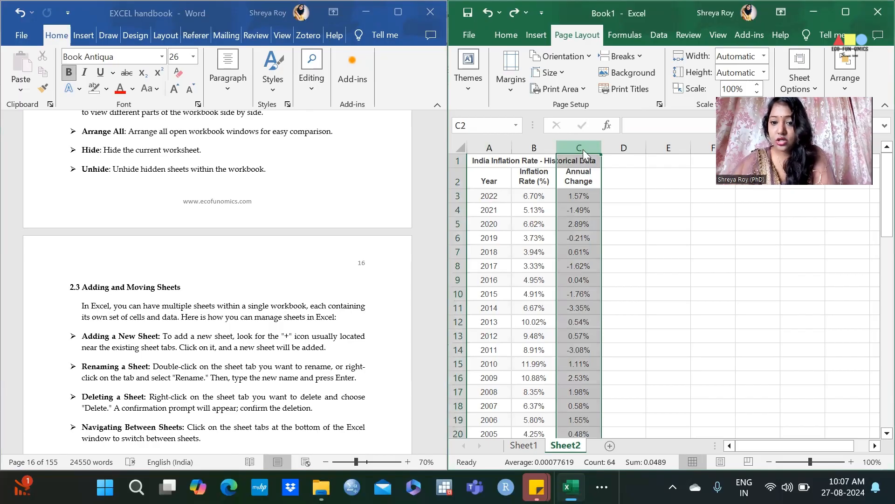
pyautogui.rightClick(583, 154)
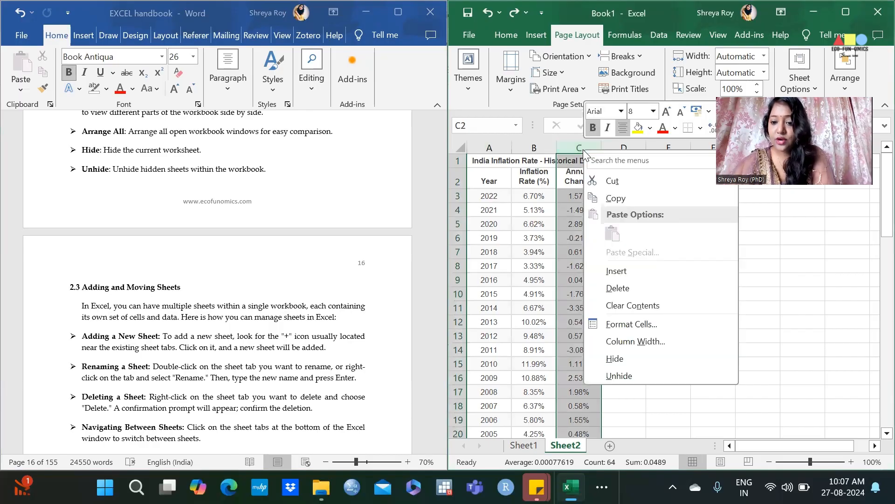
pyautogui.click(614, 359)
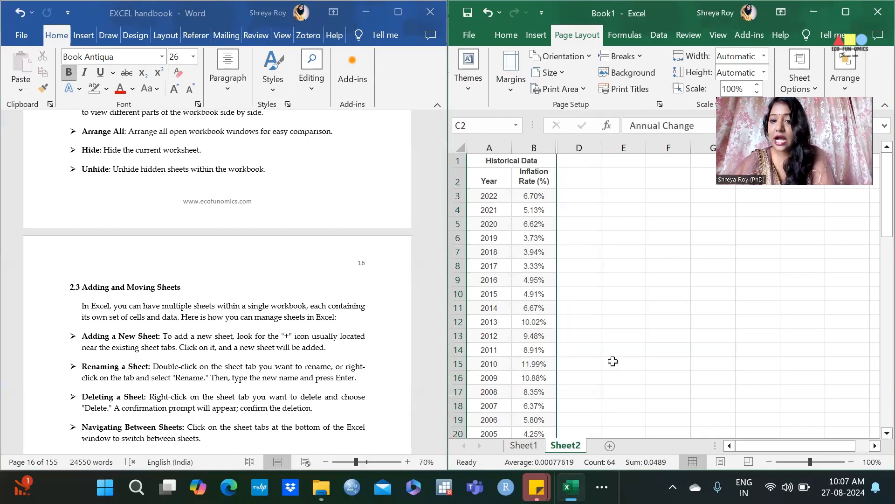
# Unhide the Annual Change column C on Sheet2 and fit its width to the contents.
pyautogui.click(554, 149)
pyautogui.rightClick(557, 152)
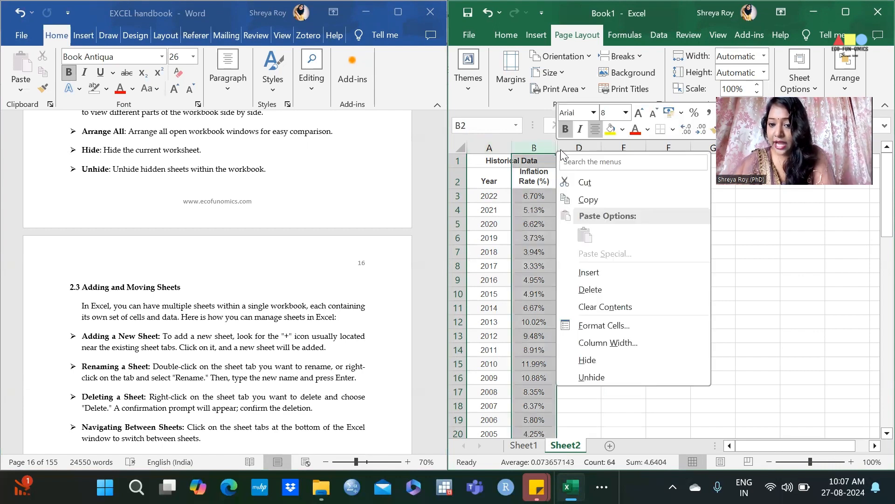
pyautogui.click(569, 371)
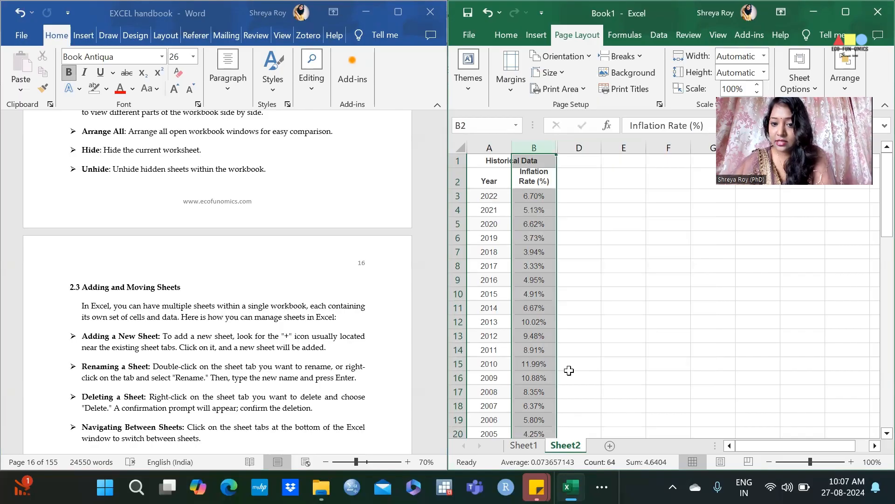
pyautogui.rightClick(557, 153)
pyautogui.click(572, 373)
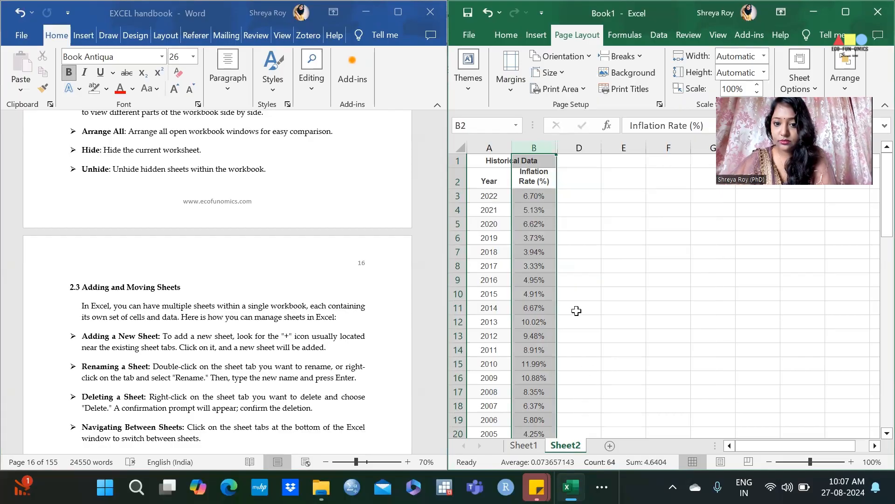
pyautogui.doubleClick(562, 154)
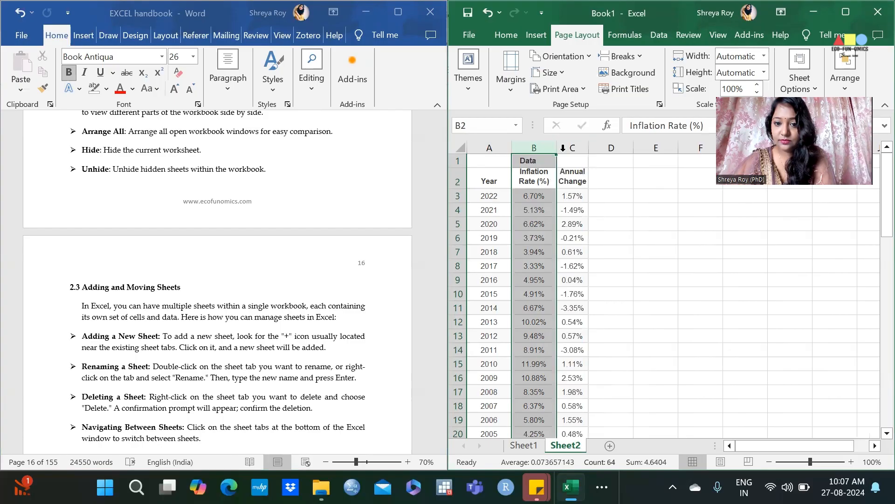
pyautogui.click(638, 290)
# Look through the handbook from section 2.3 onward, covering wrapping and merging cells, the exercises and the data import topics.
pyautogui.scroll(-4, 179, 373)
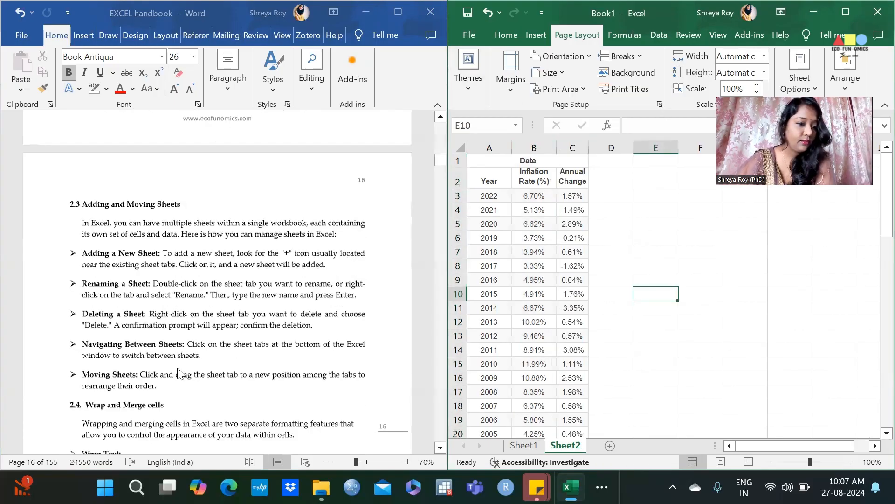
pyautogui.scroll(-8, 178, 373)
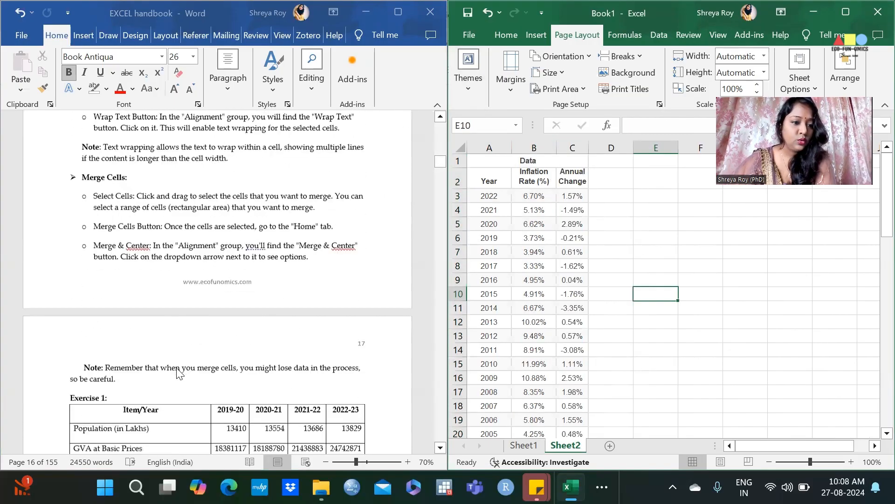
pyautogui.scroll(-6, 178, 373)
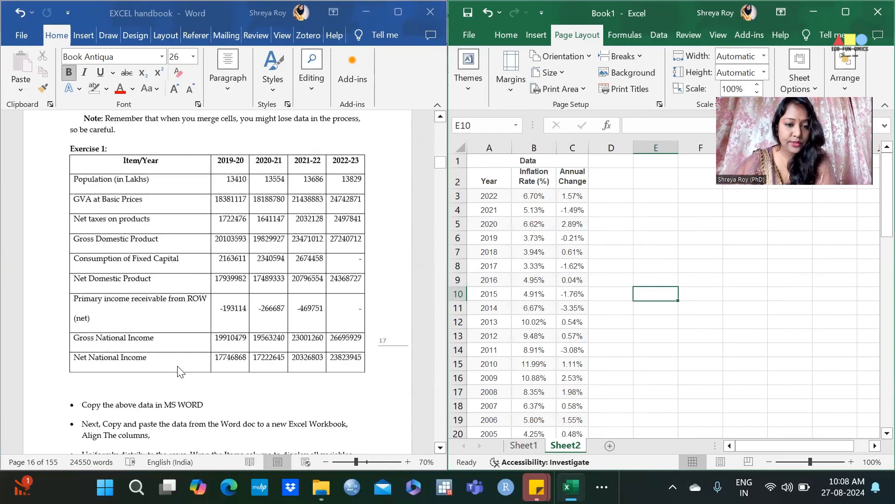
pyautogui.scroll(-8, 206, 368)
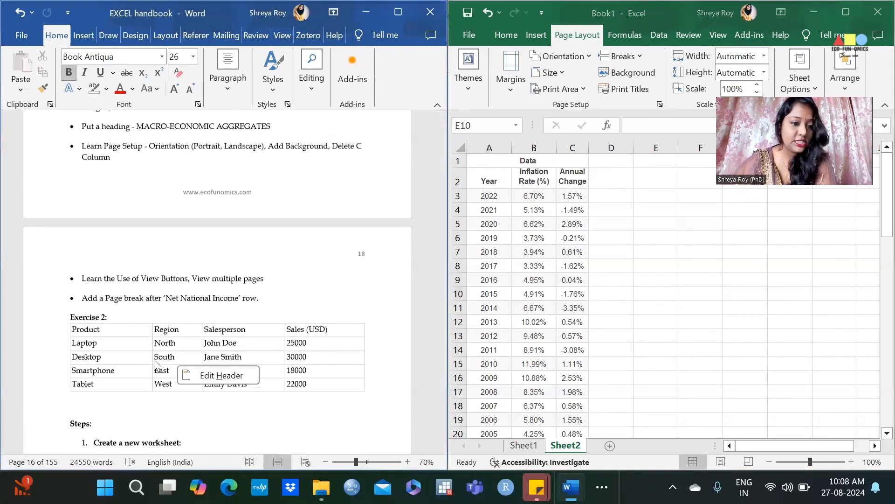
pyautogui.scroll(-7, 232, 363)
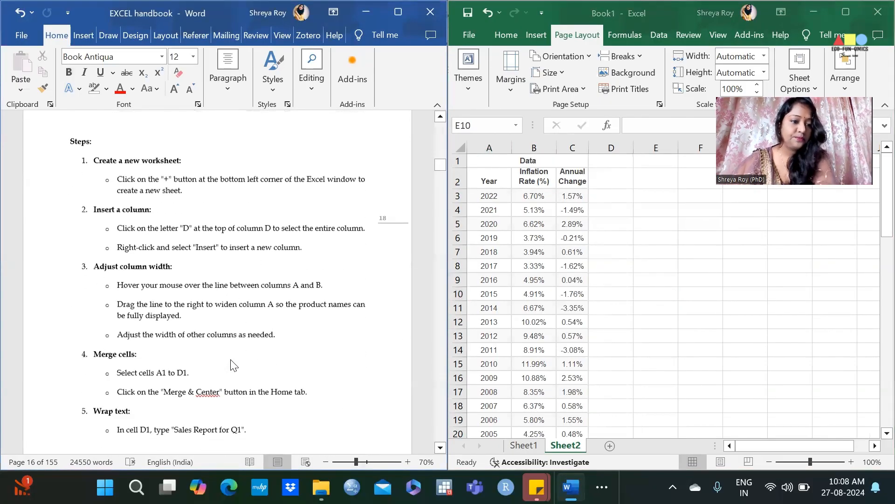
pyautogui.scroll(-4, 232, 363)
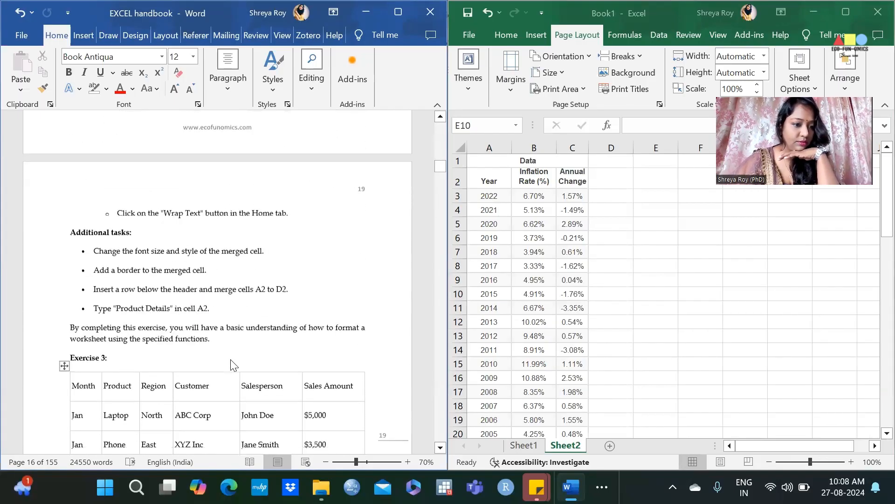
pyautogui.moveTo(441, 175); pyautogui.dragTo(442, 177)
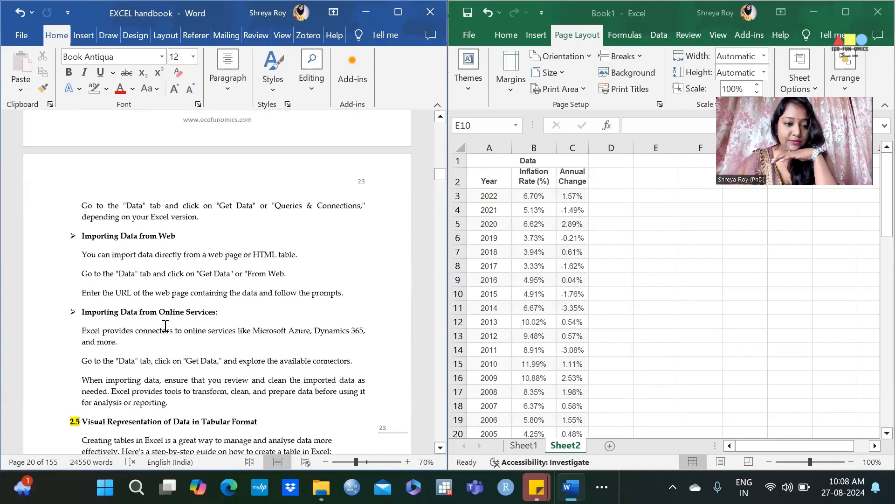
pyautogui.scroll(5, 191, 307)
pyautogui.scroll(5, 191, 307)
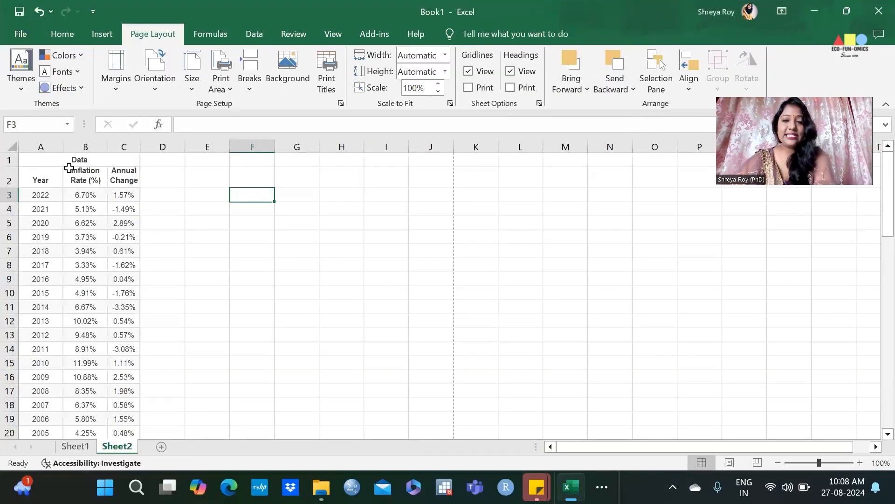
# Switch to Chrome and find the Empirical Study: Consumer Behavior table in the ecofunomics.com article.
pyautogui.click(601, 487)
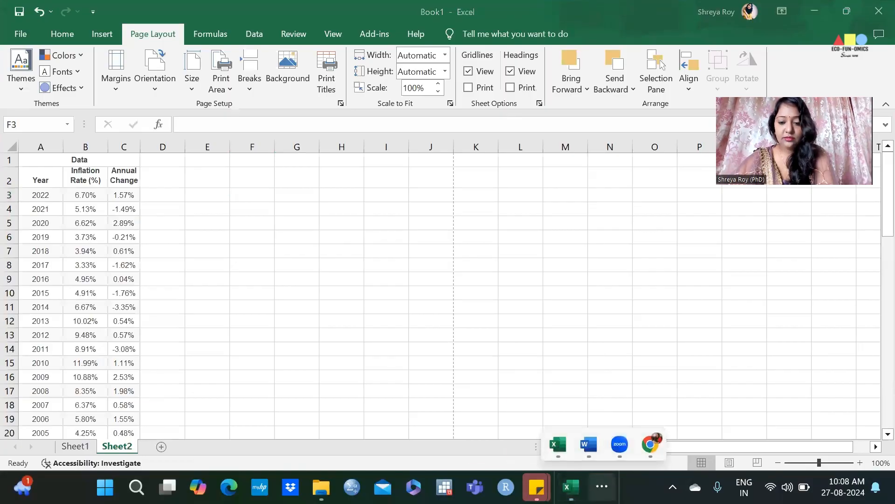
pyautogui.click(651, 446)
pyautogui.click(443, 16)
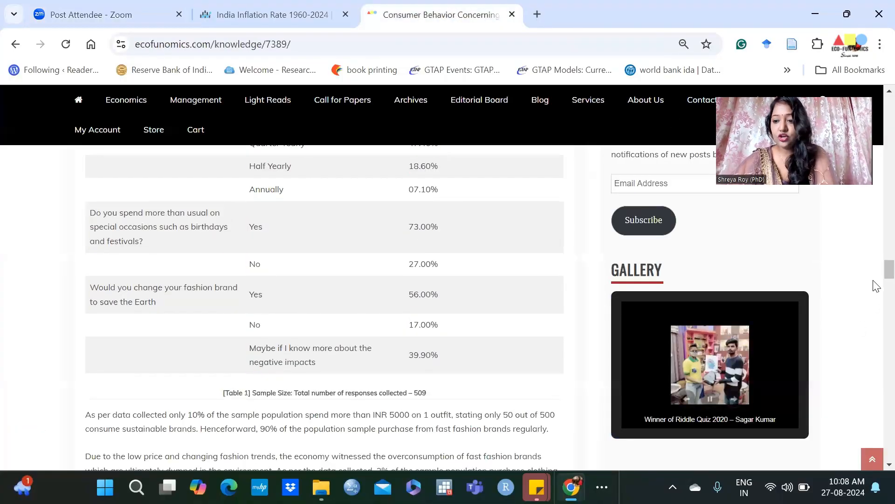
pyautogui.scroll(15, 874, 280)
pyautogui.scroll(15, 875, 163)
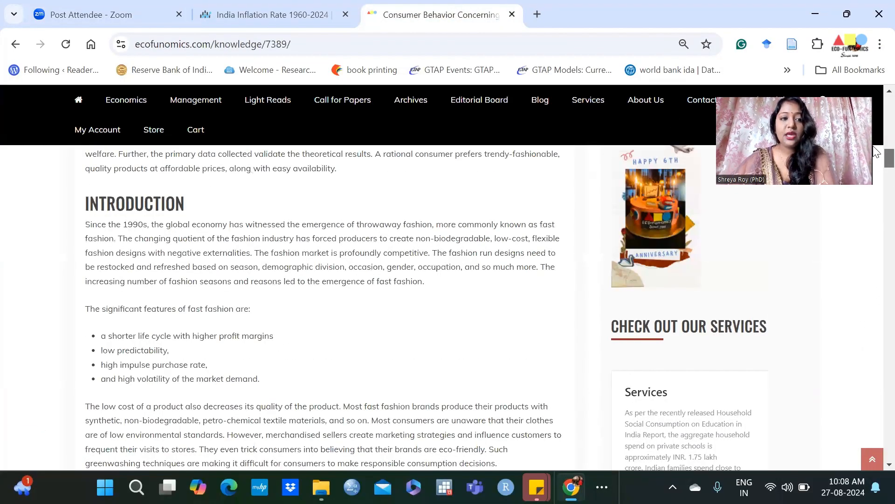
pyautogui.scroll(-6, 875, 190)
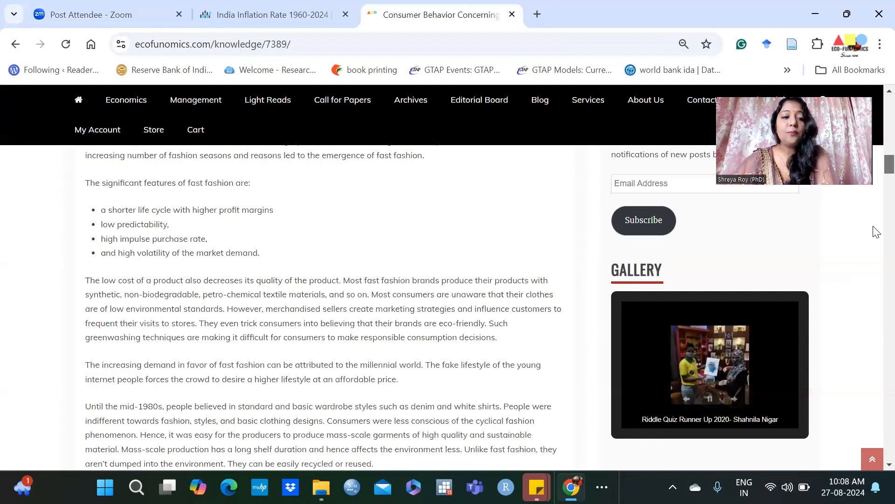
pyautogui.scroll(-15, 874, 238)
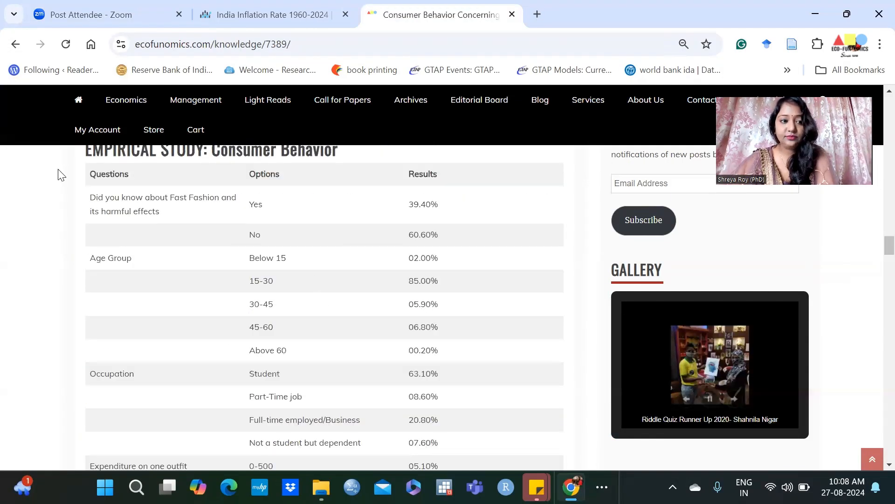
pyautogui.scroll(3, 148, 206)
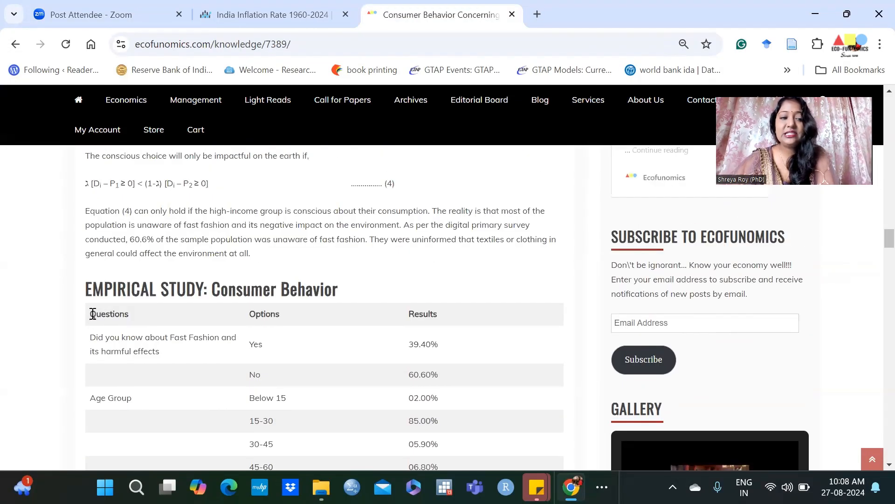
# Copy the whole consumer behavior survey table, from the Questions header through its last row on negative impacts.
pyautogui.moveTo(92, 314); pyautogui.dragTo(425, 467)
pyautogui.scroll(-6, 459, 196)
pyautogui.click(470, 117)
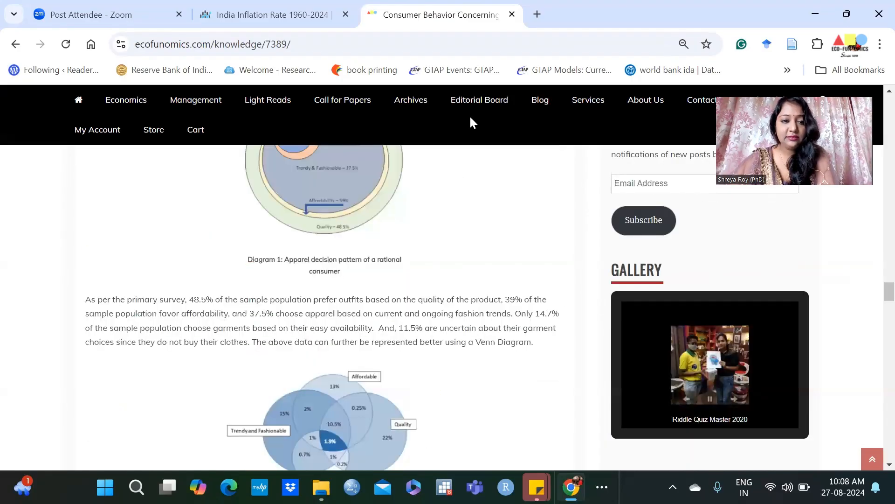
pyautogui.moveTo(470, 118); pyautogui.dragTo(275, 237)
pyautogui.scroll(3, 495, 166)
pyautogui.scroll(4, 496, 168)
pyautogui.rightClick(275, 237)
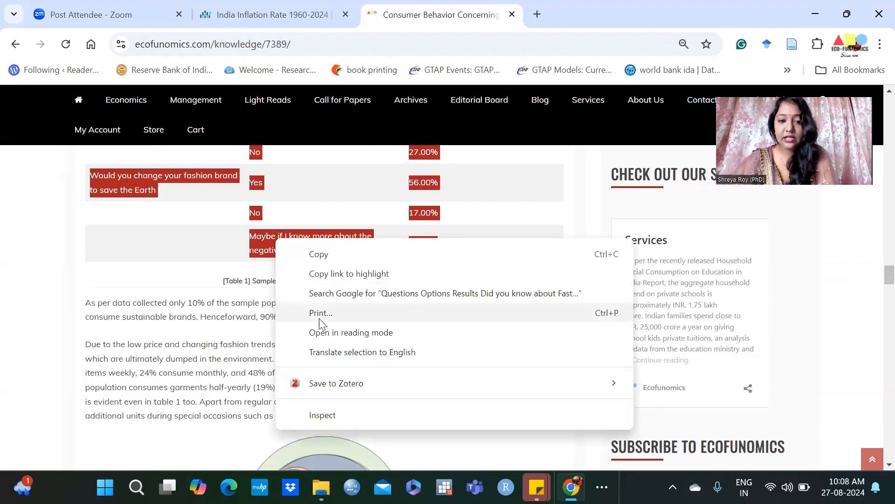
pyautogui.click(324, 260)
# Switch back to the Excel workbook and paste the copied survey table on Sheet2 starting at cell F1.
pyautogui.click(602, 486)
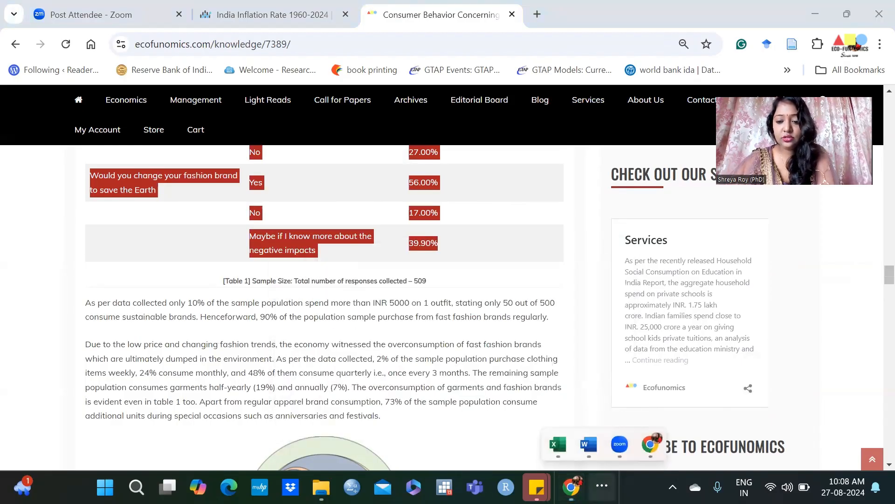
pyautogui.click(560, 450)
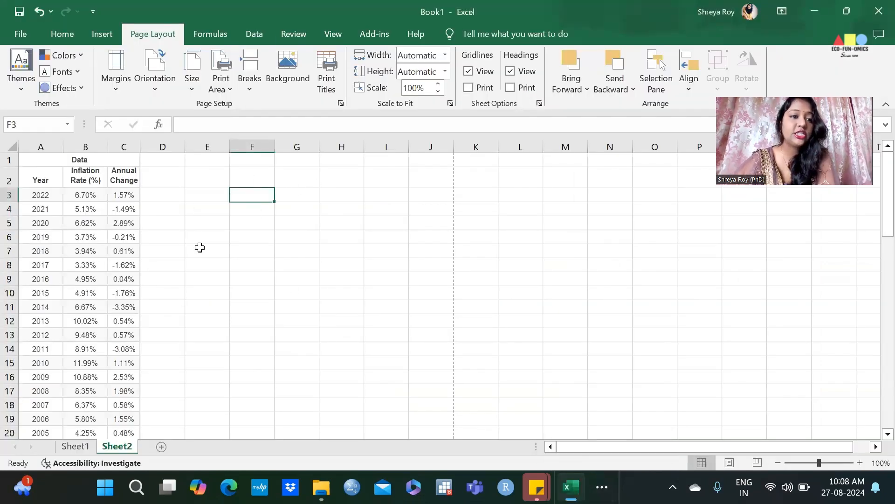
pyautogui.click(256, 163)
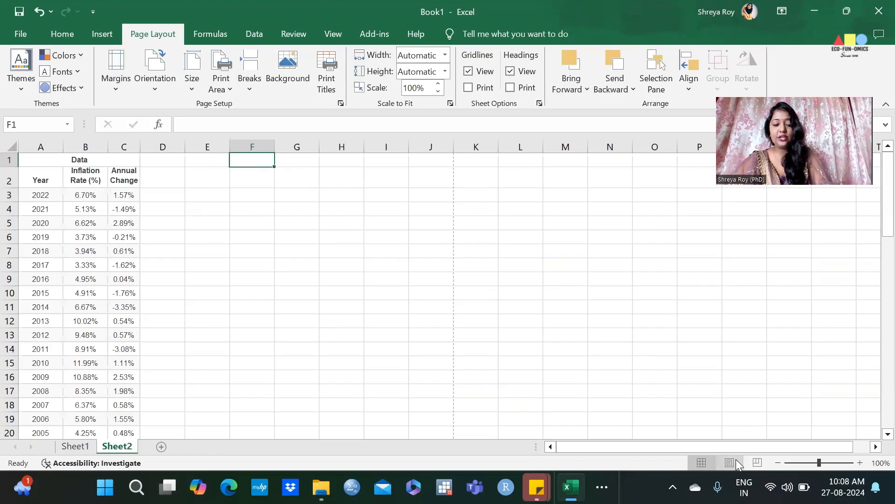
pyautogui.hotkey('ctrl', 'v')
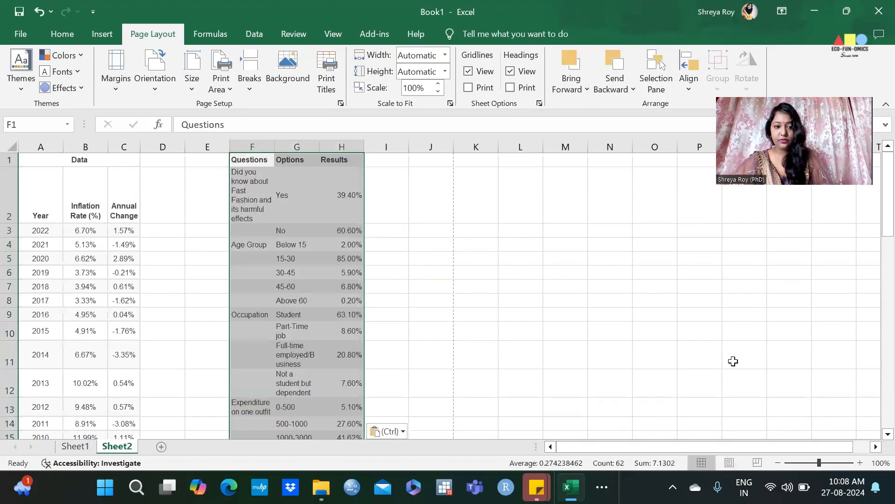
pyautogui.click(733, 359)
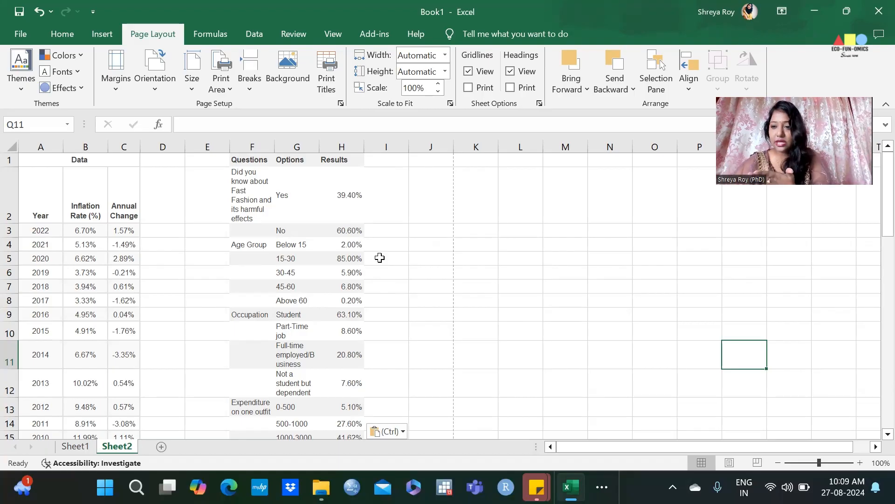
# Paste the survey table again at cell K1 as unformatted Text using Paste Special.
pyautogui.rightClick(477, 161)
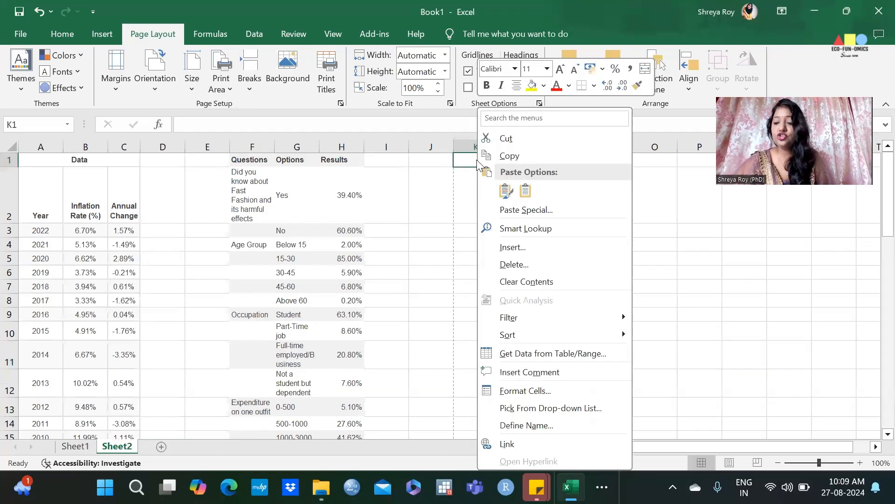
pyautogui.click(511, 210)
pyautogui.click(385, 130)
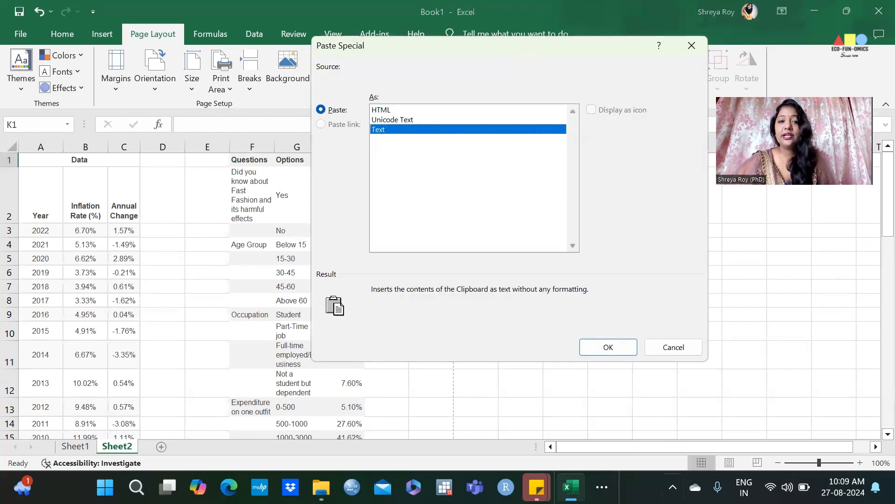
pyautogui.click(608, 347)
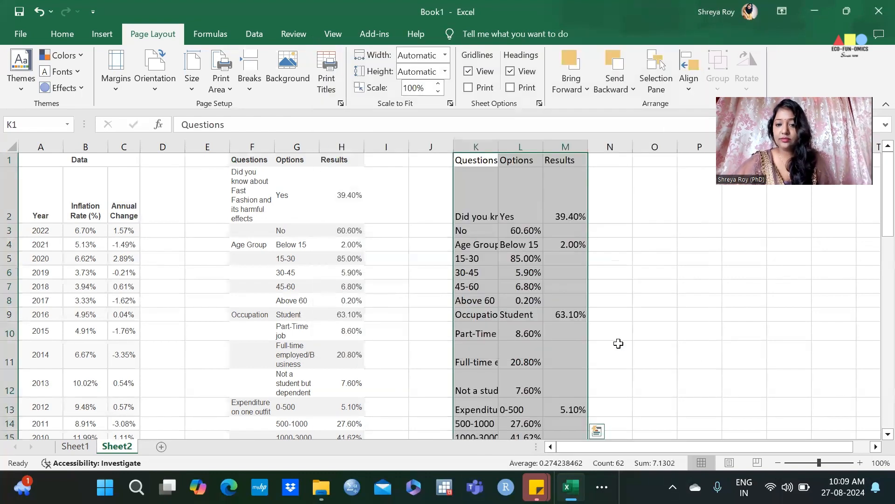
pyautogui.click(635, 246)
# Fit the widths of columns K to M to the pasted text.
pyautogui.moveTo(472, 146); pyautogui.dragTo(582, 147)
pyautogui.doubleClick(589, 145)
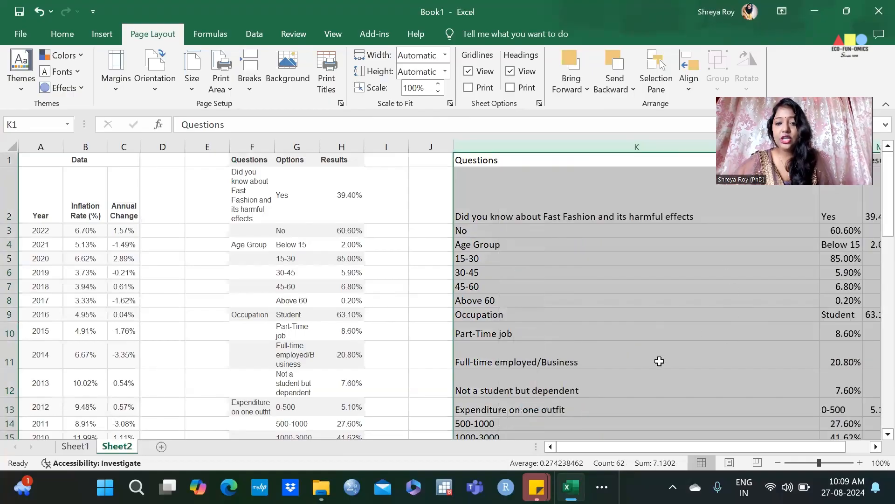
pyautogui.hscroll(4, 829, 411)
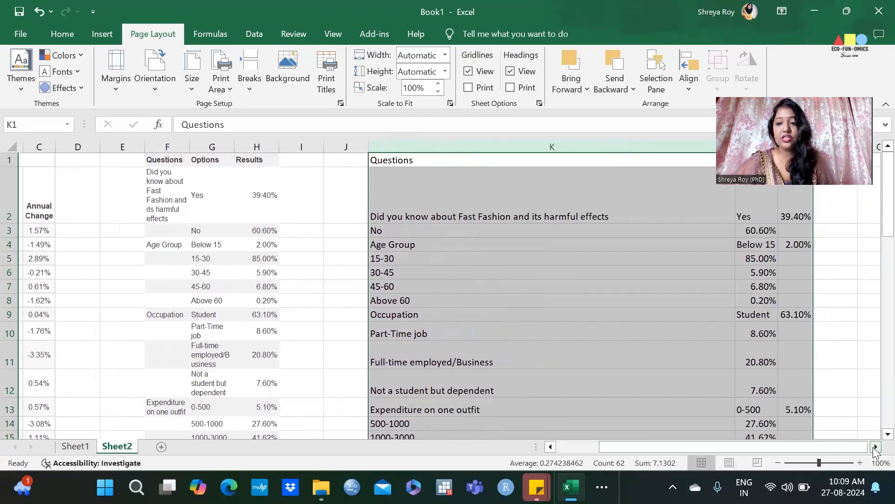
pyautogui.click(835, 386)
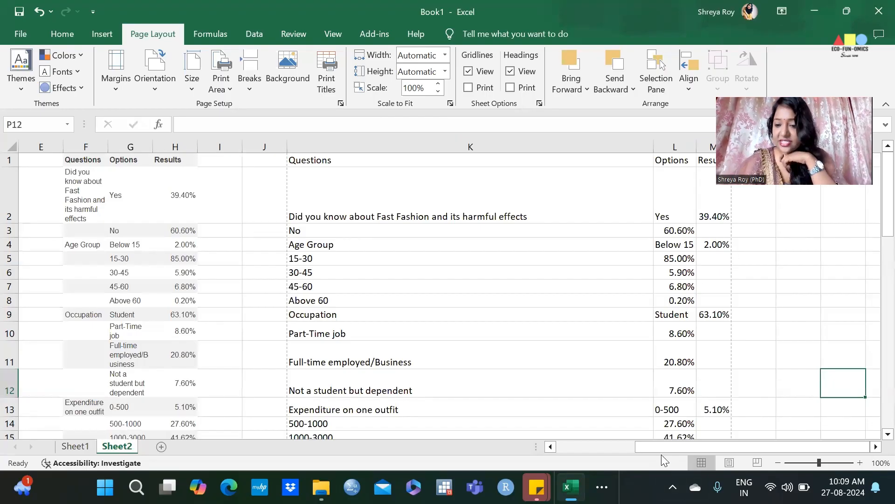
pyautogui.moveTo(662, 447); pyautogui.dragTo(463, 450)
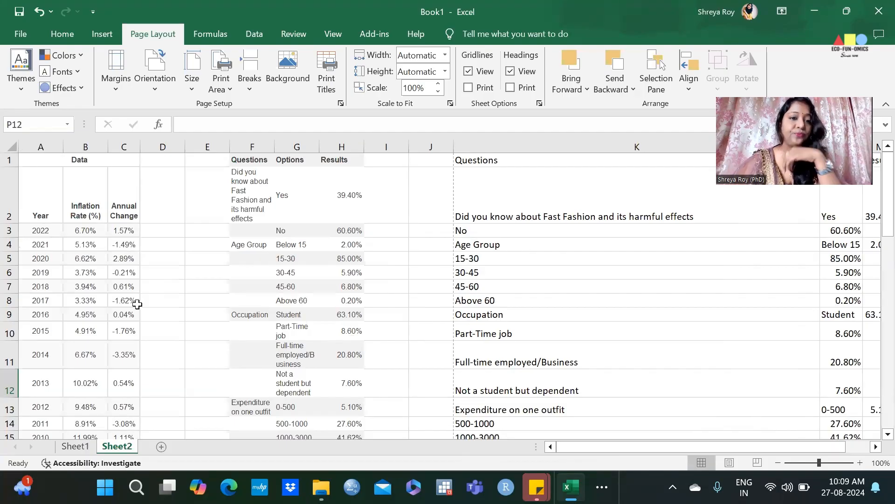
# Switch to the EXCEL handbook in Word and read through the data importing techniques and the table creation steps in section 2.5.
pyautogui.click(602, 486)
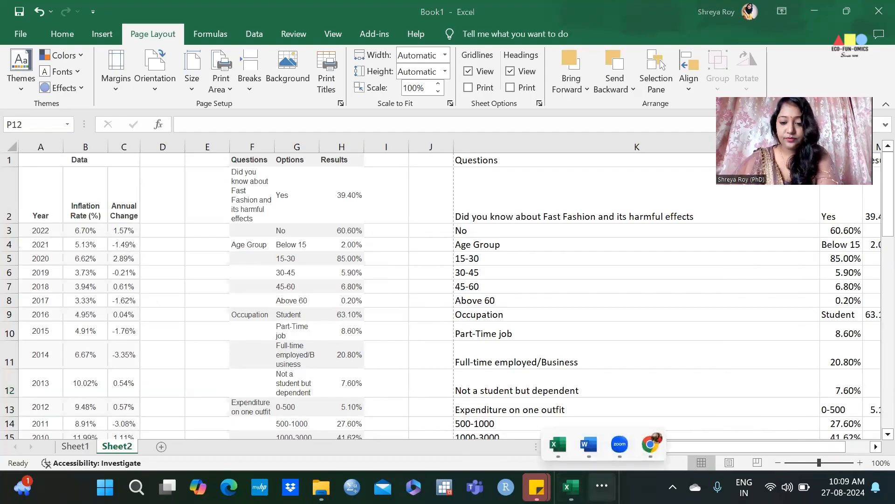
pyautogui.click(589, 444)
pyautogui.scroll(-9, 102, 255)
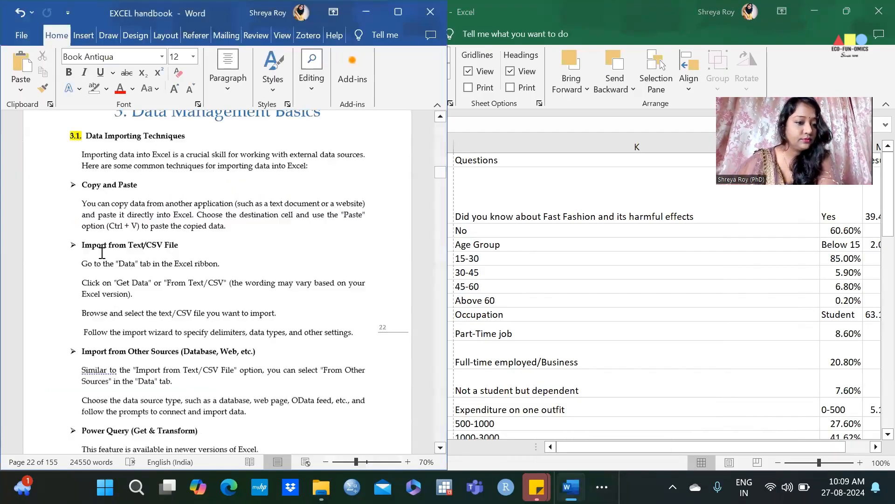
pyautogui.scroll(-10, 102, 248)
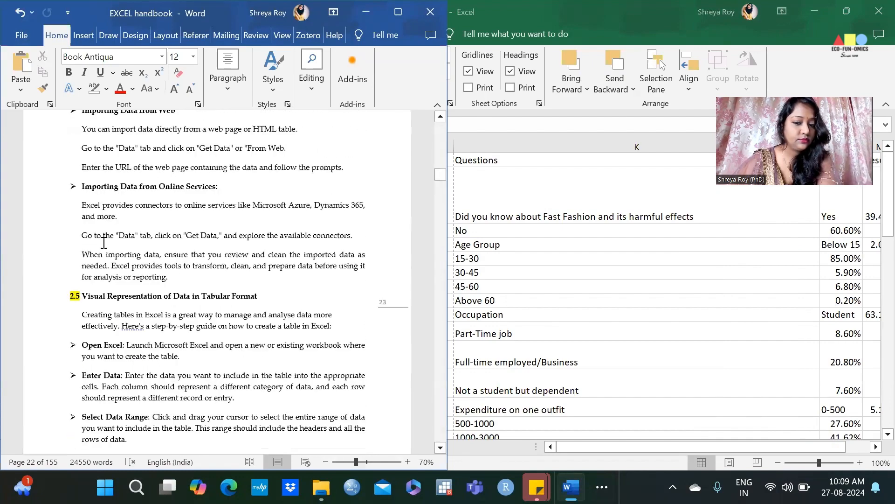
pyautogui.scroll(-3, 103, 243)
pyautogui.scroll(-15, 227, 300)
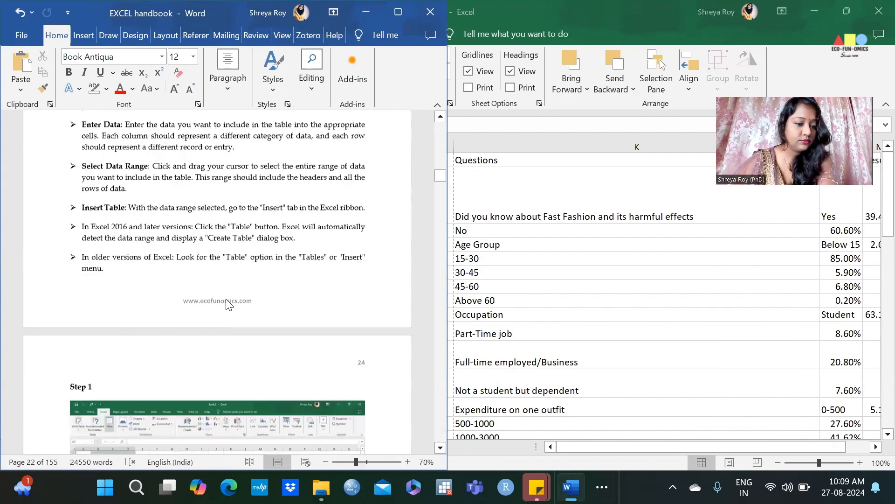
pyautogui.scroll(-6, 227, 300)
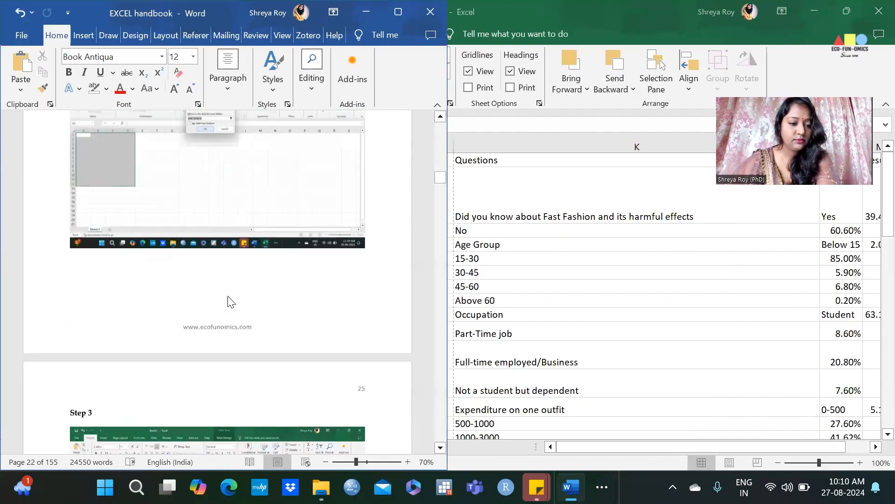
pyautogui.scroll(-5, 228, 300)
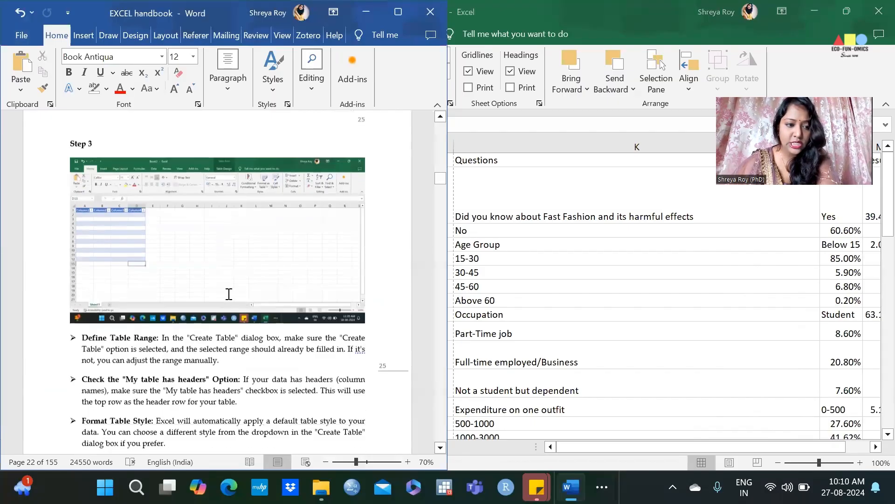
pyautogui.scroll(-8, 227, 304)
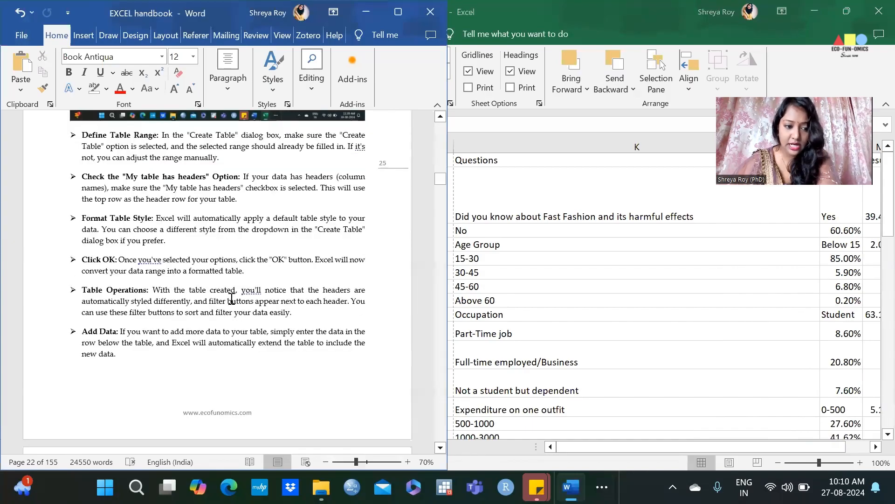
# Look over Exercises 1 to 3 on representing data in table format, and return to the Excel workbook.
pyautogui.scroll(-1, 203, 319)
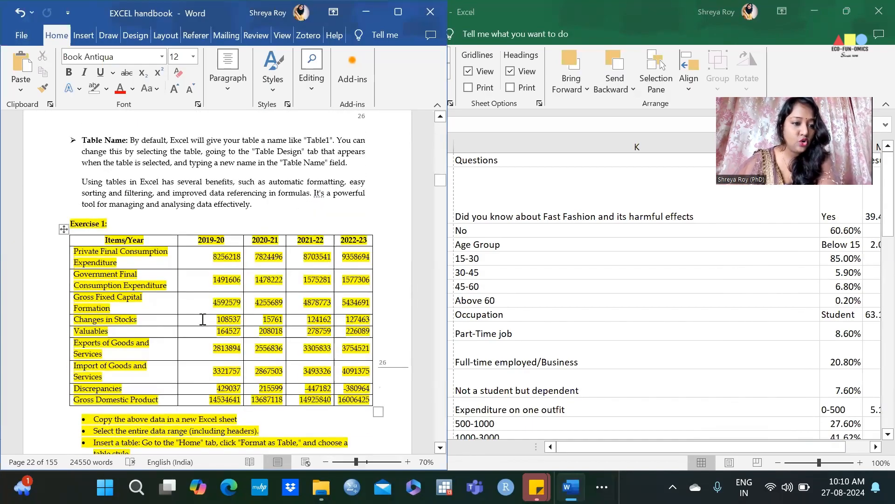
pyautogui.scroll(-10, 176, 339)
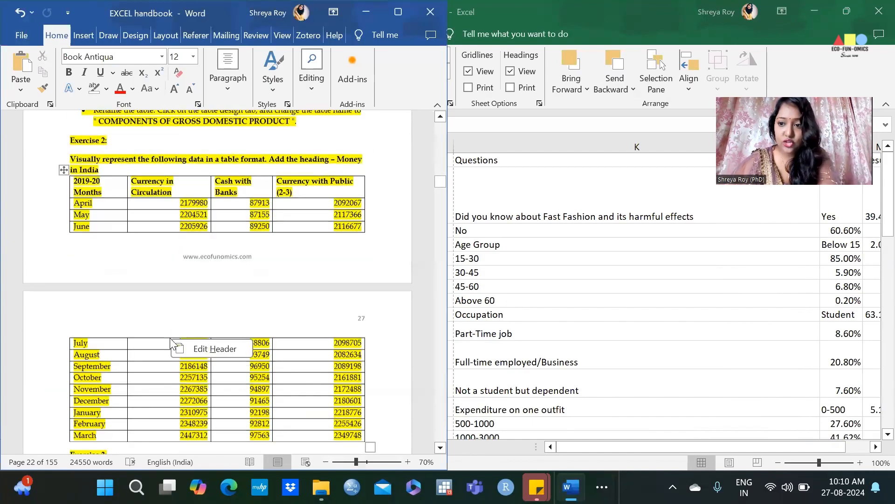
pyautogui.scroll(-3, 169, 338)
pyautogui.rightClick(169, 338)
pyautogui.scroll(-5, 167, 339)
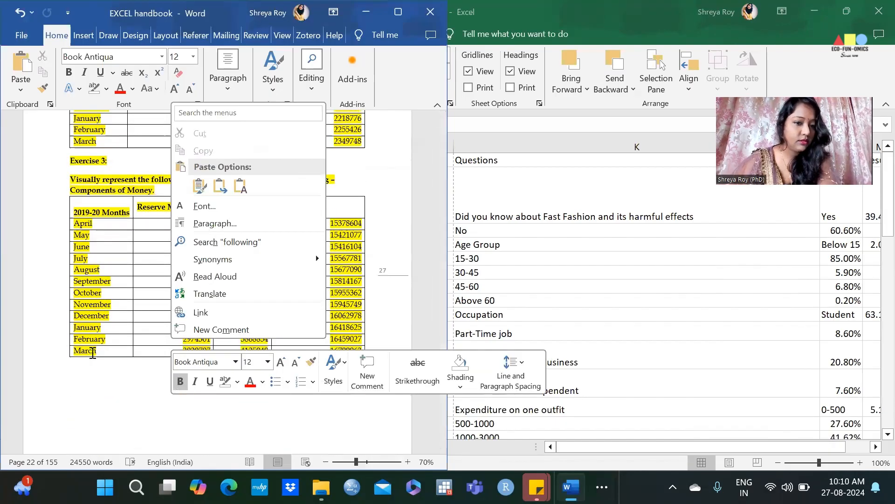
pyautogui.click(92, 352)
pyautogui.moveTo(436, 182); pyautogui.dragTo(436, 185)
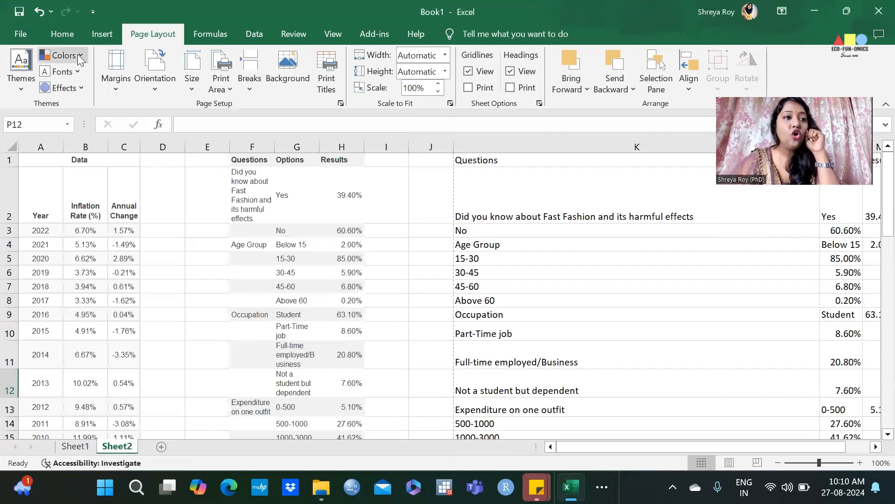
# Apply orange solid-fill data bars to the Inflation Rate values in B3:B65 with conditional formatting.
pyautogui.click(62, 34)
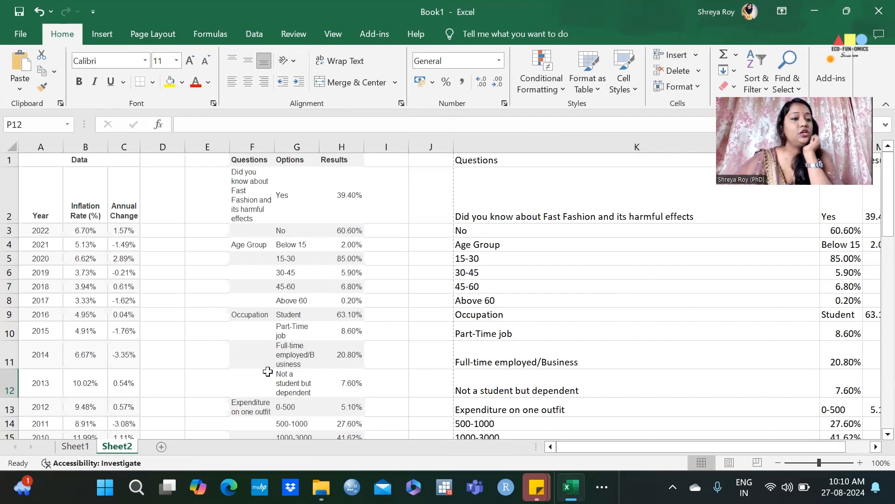
pyautogui.click(158, 273)
pyautogui.moveTo(41, 157); pyautogui.dragTo(94, 343)
pyautogui.scroll(1, 95, 344)
pyautogui.click(100, 259)
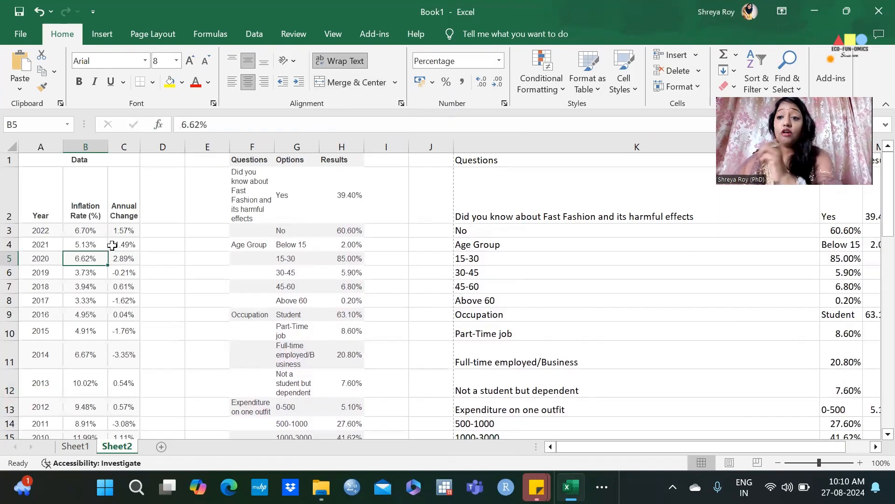
pyautogui.moveTo(82, 230); pyautogui.dragTo(81, 413)
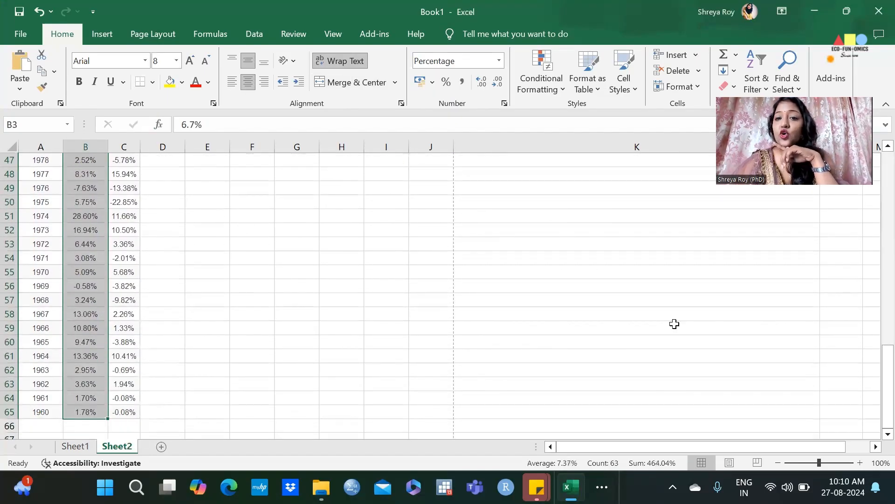
pyautogui.click(547, 88)
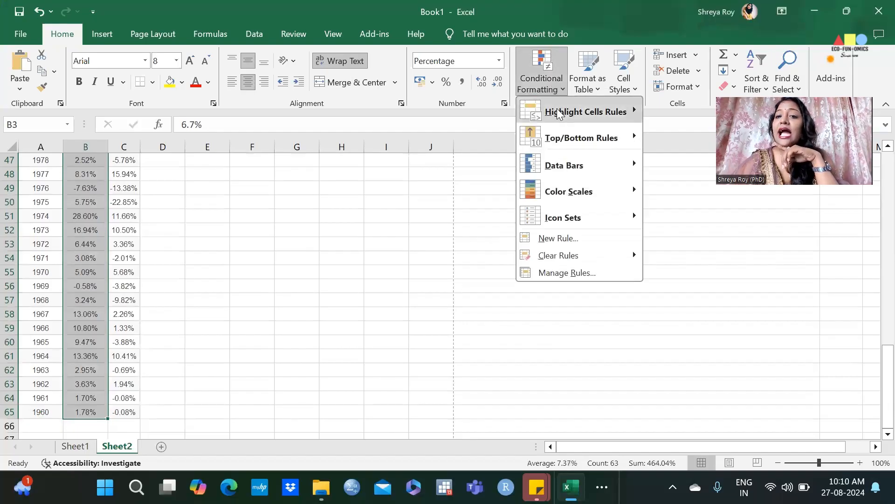
pyautogui.moveTo(574, 164)
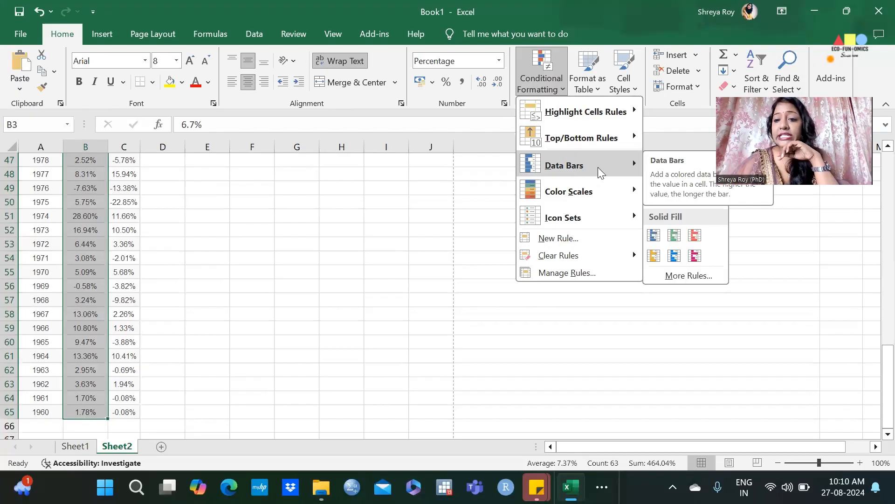
pyautogui.click(654, 256)
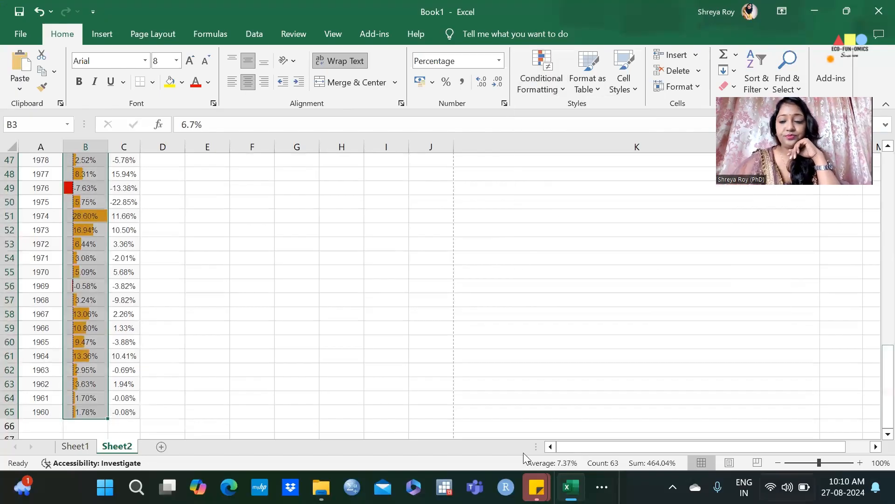
# Widen column B to a little over three times its width to give the data bars more room.
pyautogui.moveTo(875, 428); pyautogui.dragTo(875, 262)
pyautogui.click(86, 147)
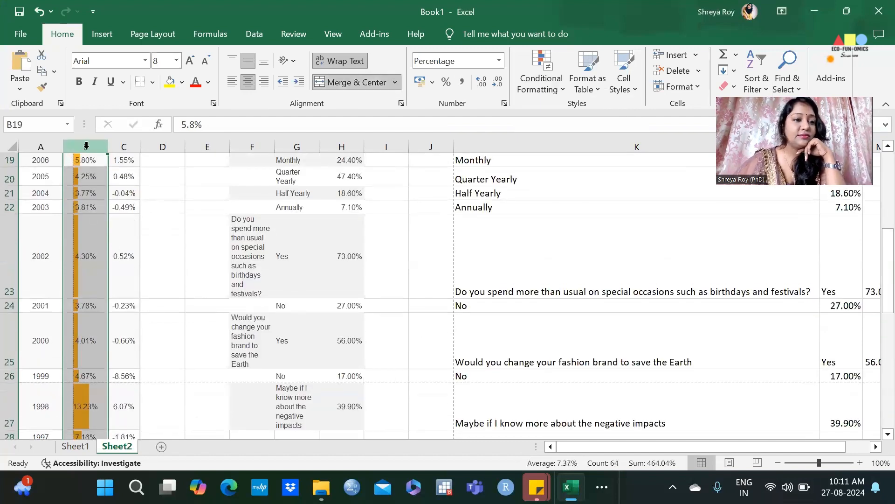
pyautogui.moveTo(107, 146); pyautogui.dragTo(214, 149)
pyautogui.click(309, 293)
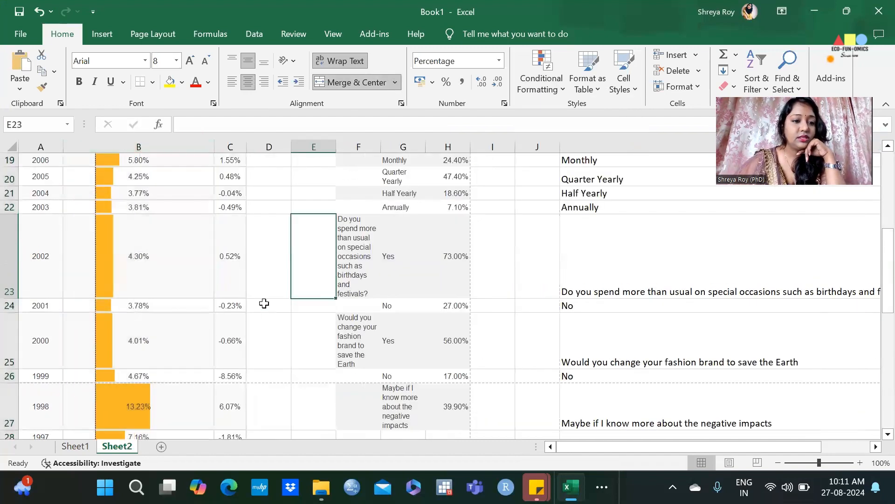
# Examine the data bars down the Inflation Rate column, comparing bar lengths and negative values, and return to the first rows.
pyautogui.scroll(6, 206, 295)
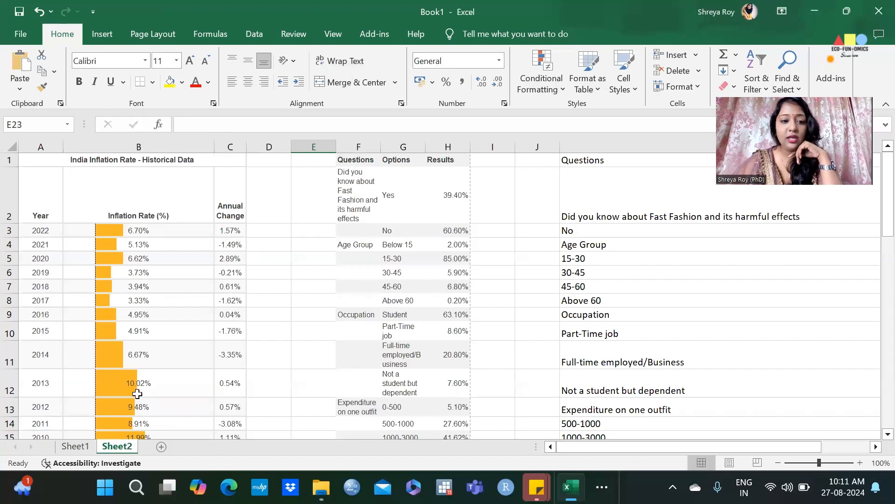
pyautogui.scroll(-9, 137, 388)
pyautogui.scroll(-1, 137, 387)
pyautogui.scroll(3, 118, 194)
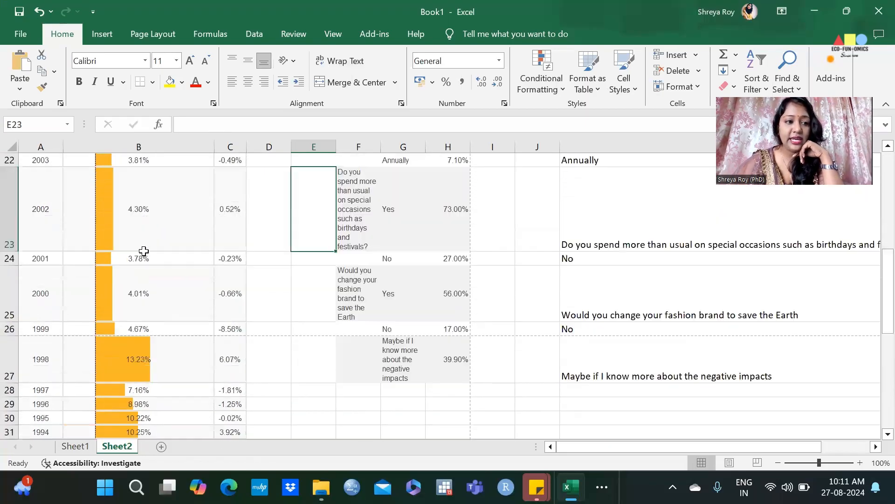
pyautogui.scroll(-3, 121, 343)
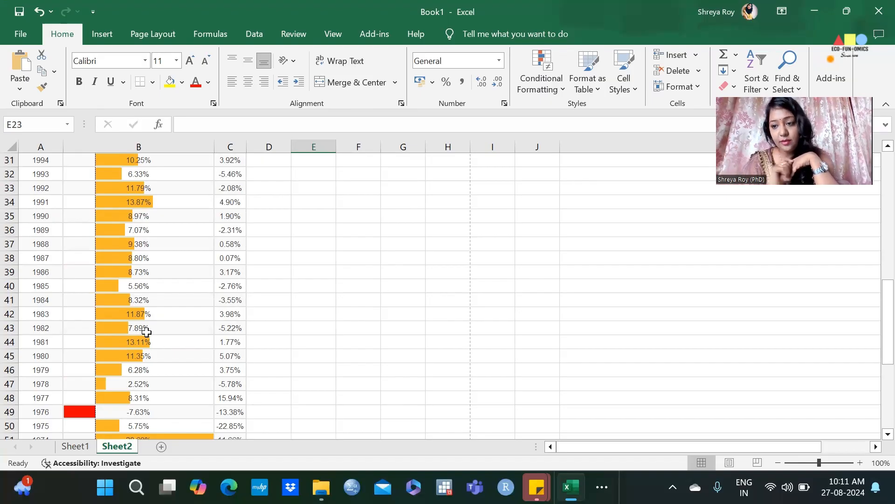
pyautogui.moveTo(888, 322); pyautogui.dragTo(876, 166)
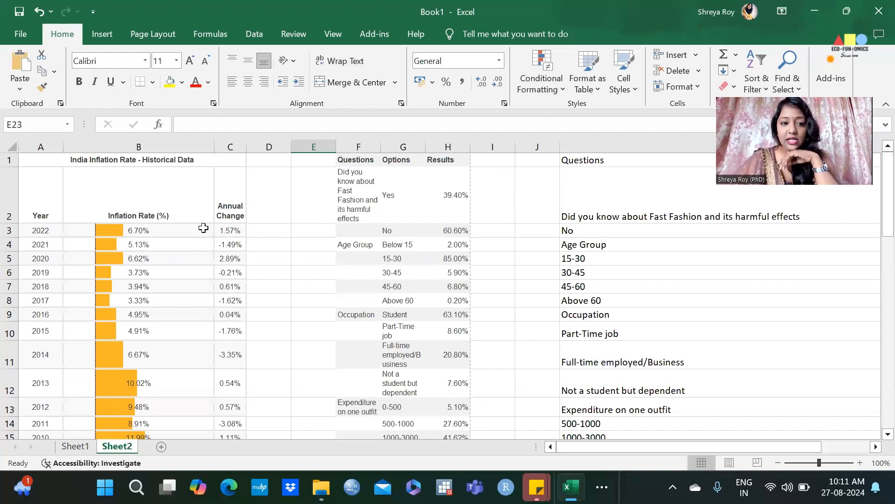
# Apply the Green - White color scale to the Annual Change values in C3:C12 with conditional formatting.
pyautogui.moveTo(239, 230); pyautogui.dragTo(237, 330)
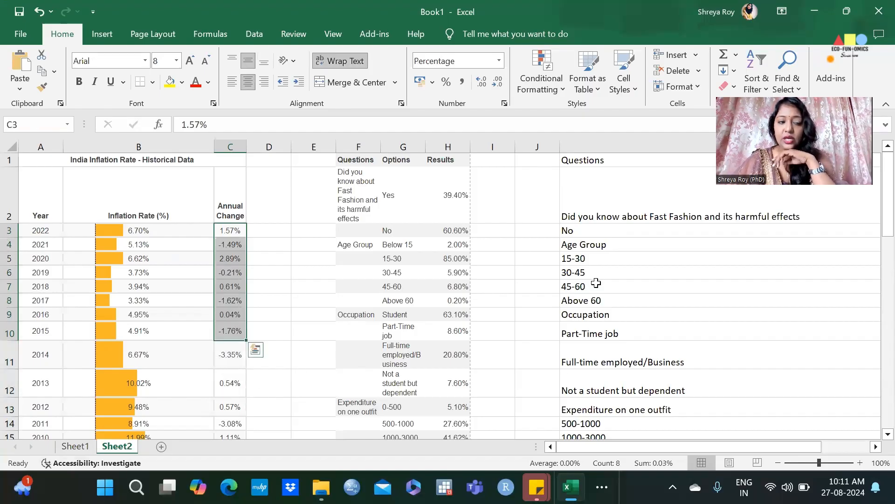
pyautogui.click(205, 261)
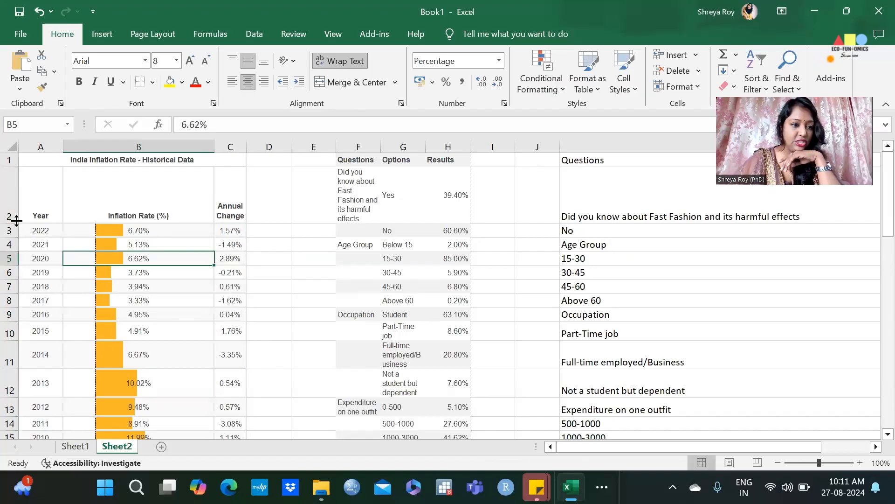
pyautogui.moveTo(233, 230); pyautogui.dragTo(238, 374)
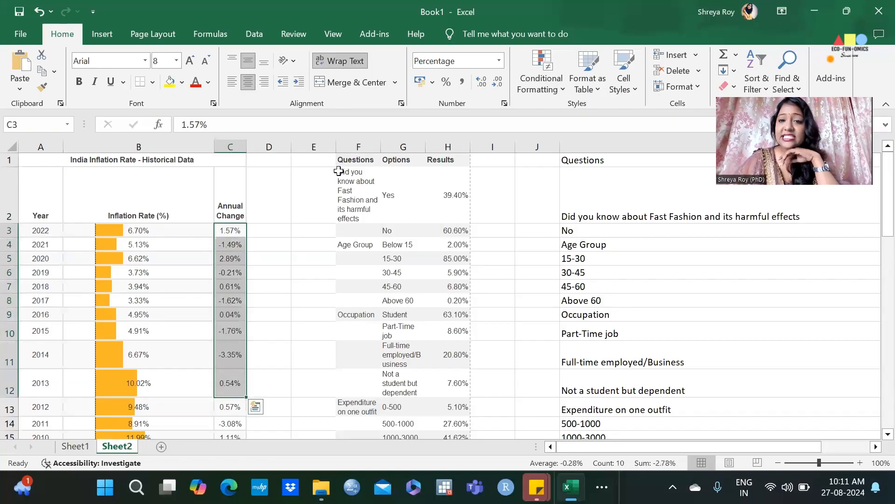
pyautogui.click(544, 75)
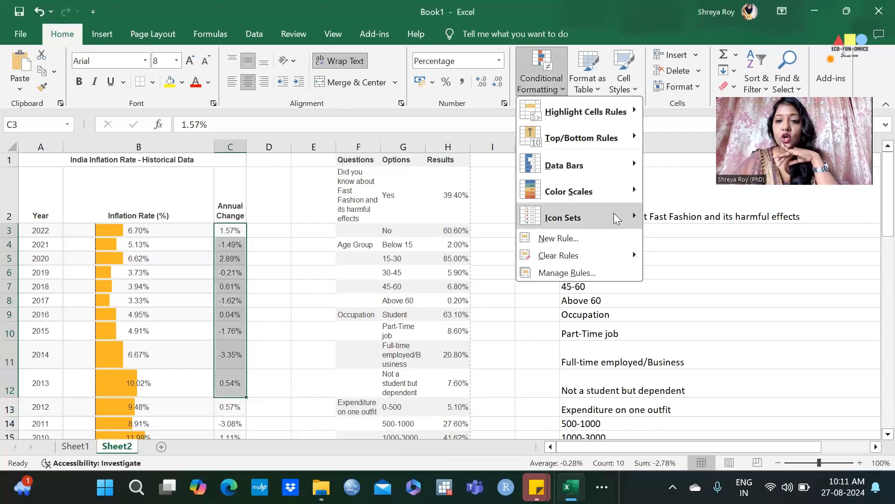
pyautogui.moveTo(612, 199)
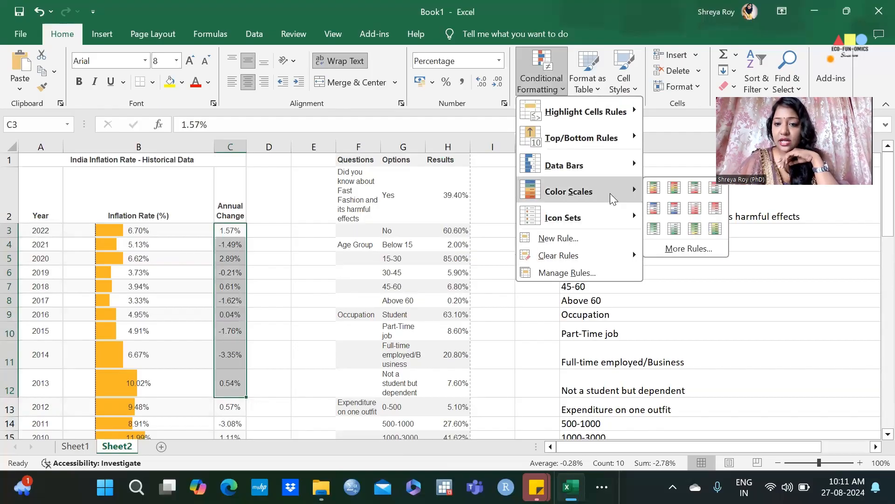
pyautogui.click(654, 228)
pyautogui.click(314, 273)
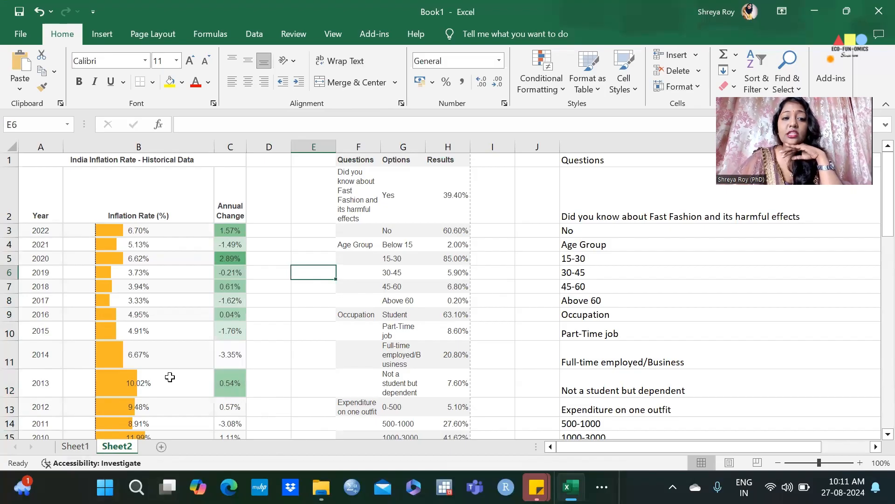
# Compare the shading of the lowest and highest Annual Change values within C3:C12.
pyautogui.click(237, 358)
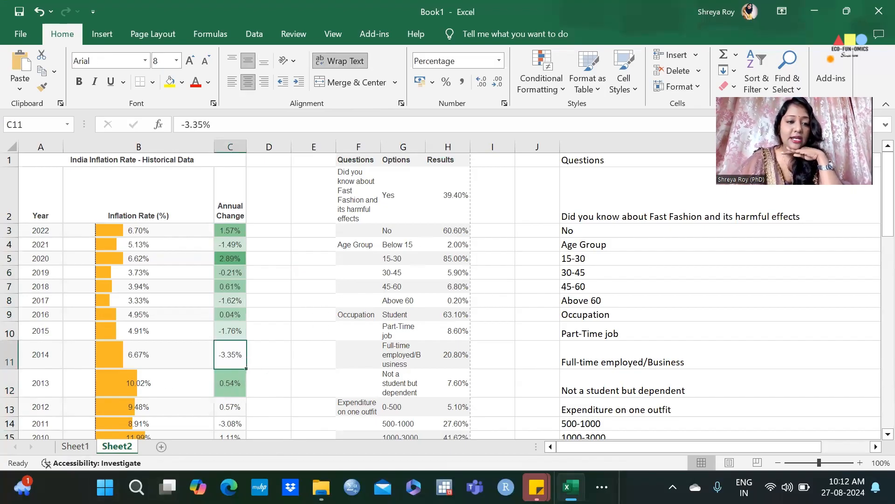
pyautogui.click(232, 258)
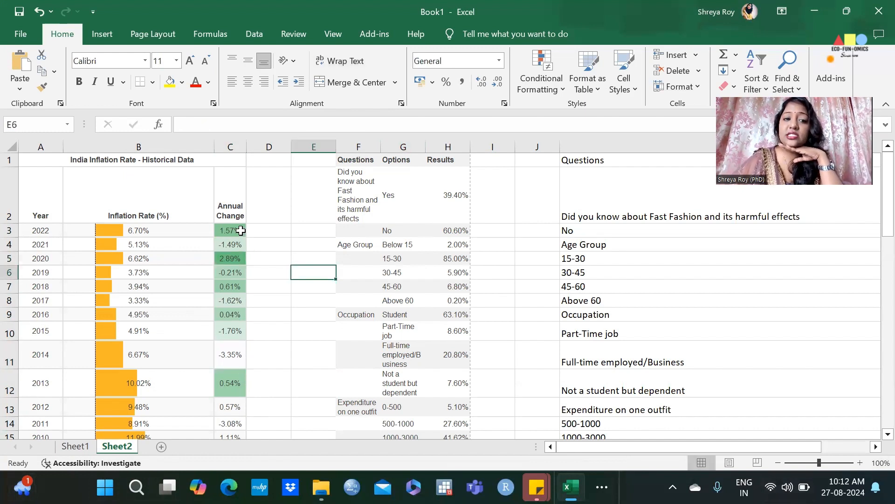
pyautogui.moveTo(235, 231); pyautogui.dragTo(246, 378)
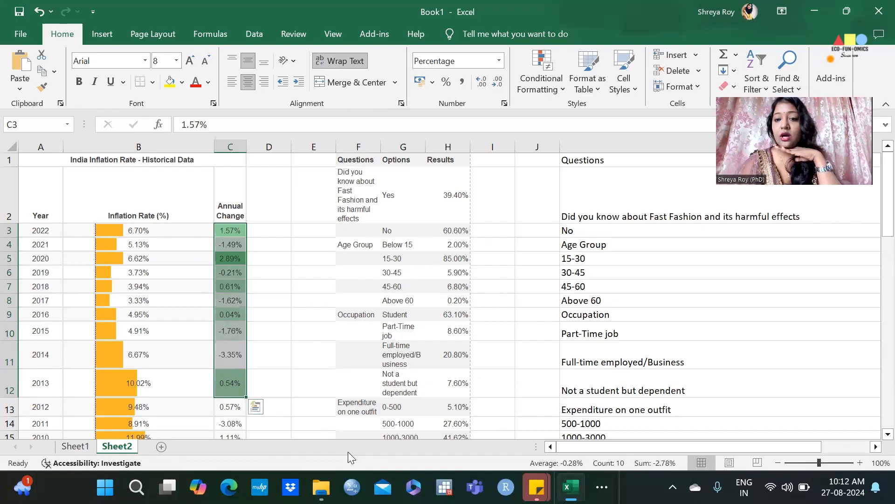
pyautogui.click(402, 334)
# Apply the 3 Arrows (Colored) icon set to the survey Results in H2:H13 with conditional formatting.
pyautogui.moveTo(448, 196); pyautogui.dragTo(454, 371)
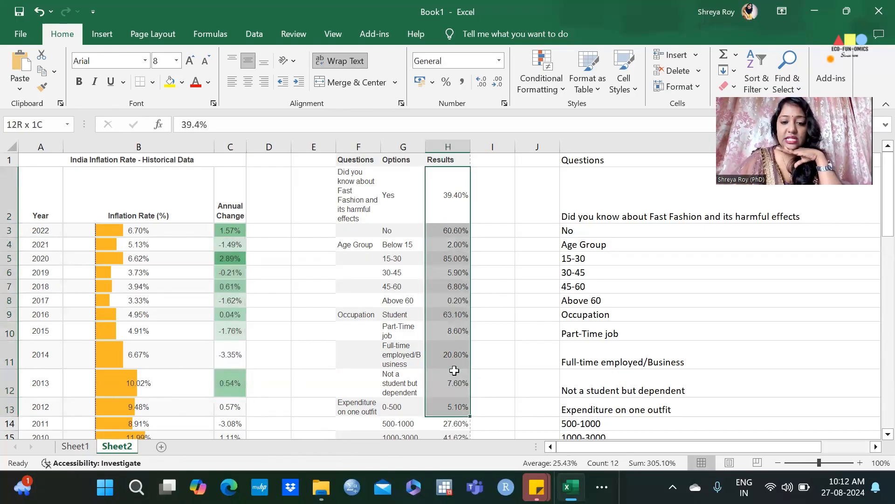
pyautogui.click(541, 77)
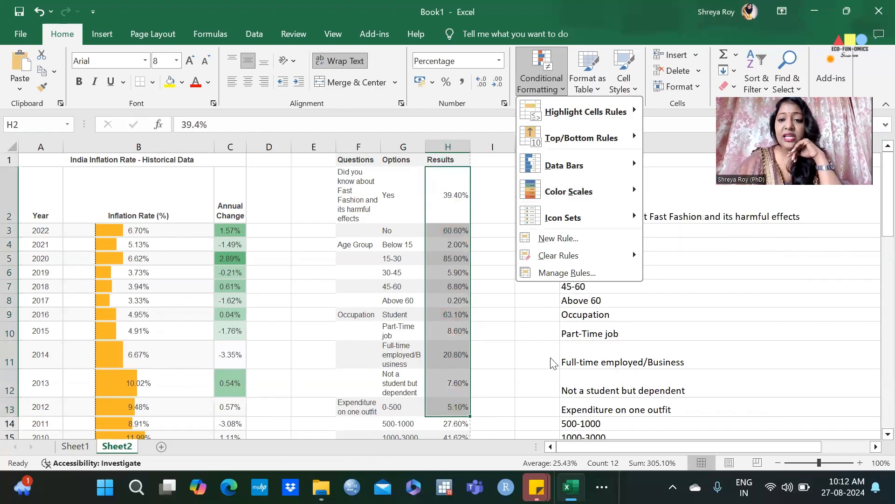
pyautogui.moveTo(640, 228)
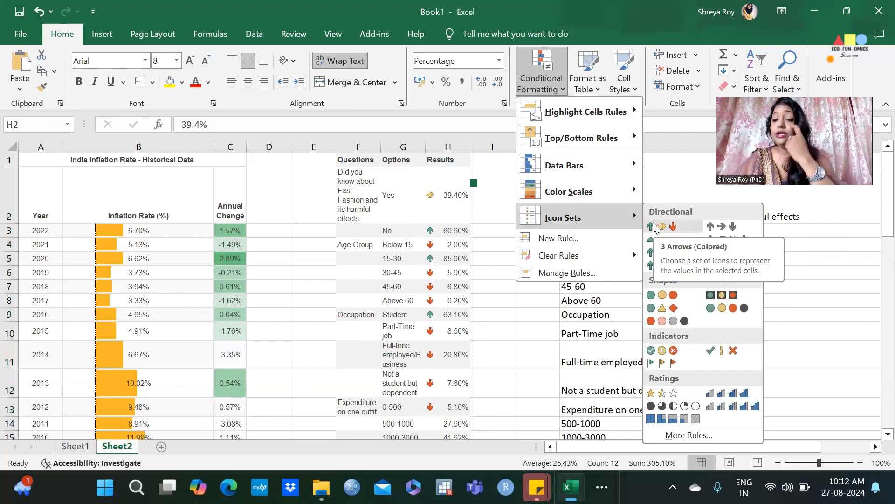
pyautogui.click(653, 228)
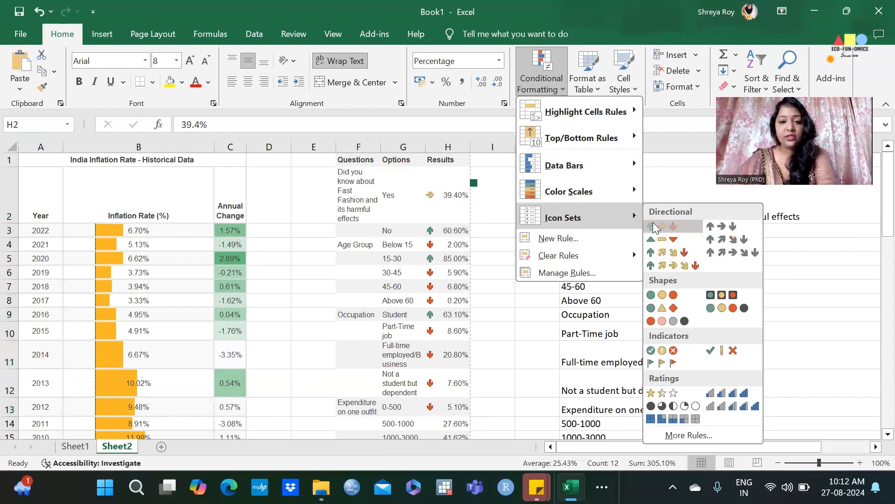
pyautogui.click(493, 272)
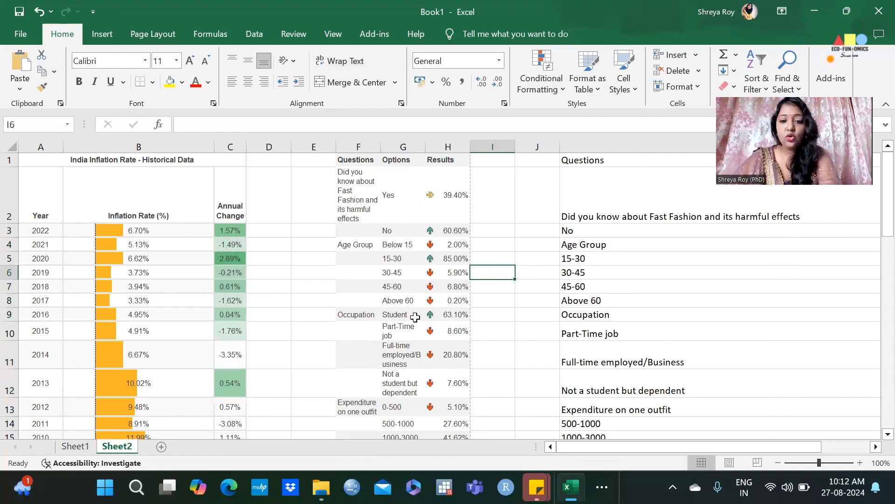
# Examine the arrow icons beside the survey Results, comparing the low, middle and high percentages.
pyautogui.scroll(-2, 453, 285)
pyautogui.moveTo(453, 282); pyautogui.dragTo(458, 219)
pyautogui.scroll(2, 457, 261)
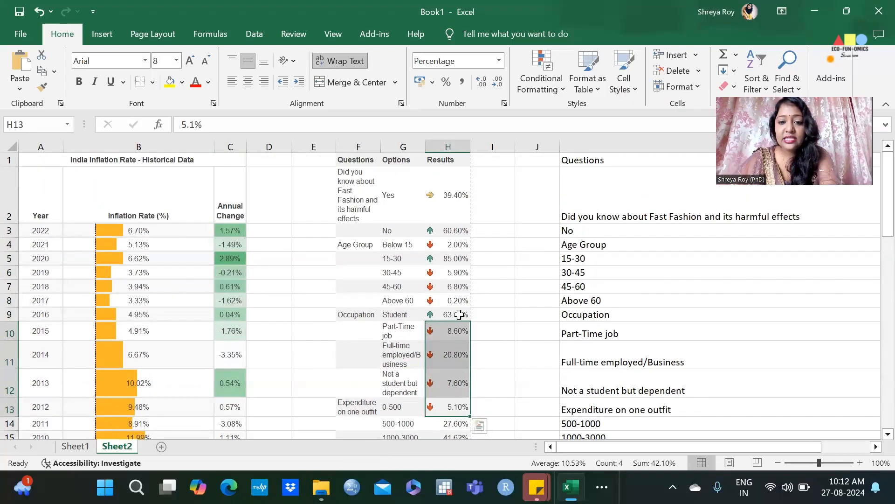
pyautogui.click(455, 315)
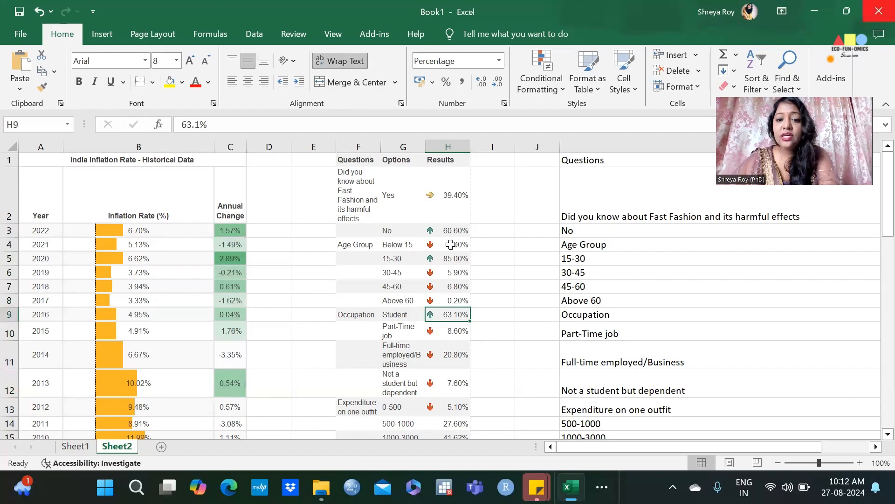
pyautogui.moveTo(453, 230); pyautogui.dragTo(457, 299)
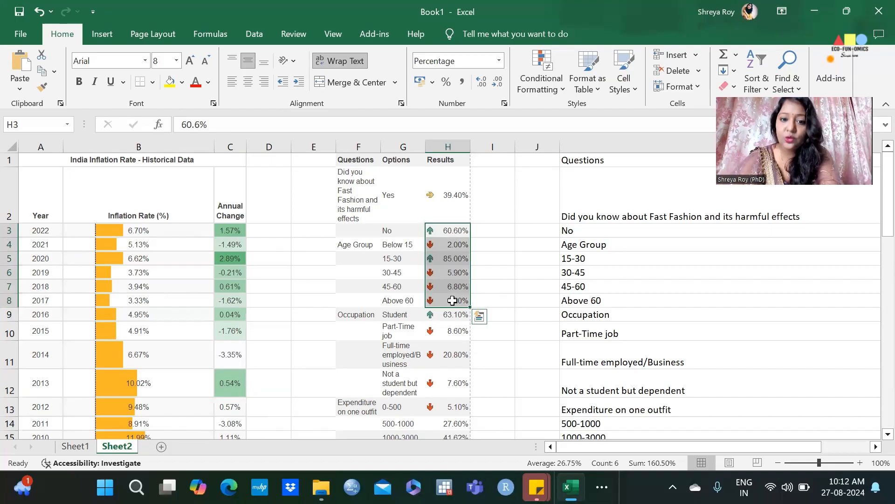
pyautogui.click(432, 183)
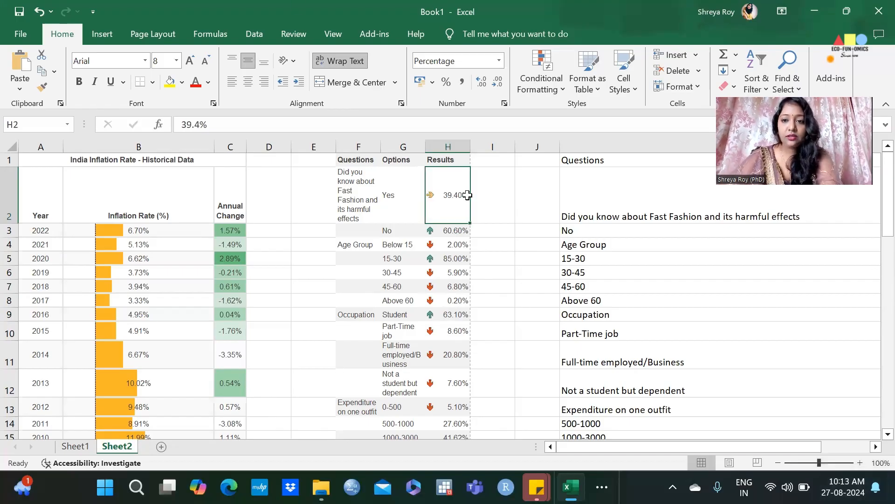
pyautogui.scroll(-7, 380, 341)
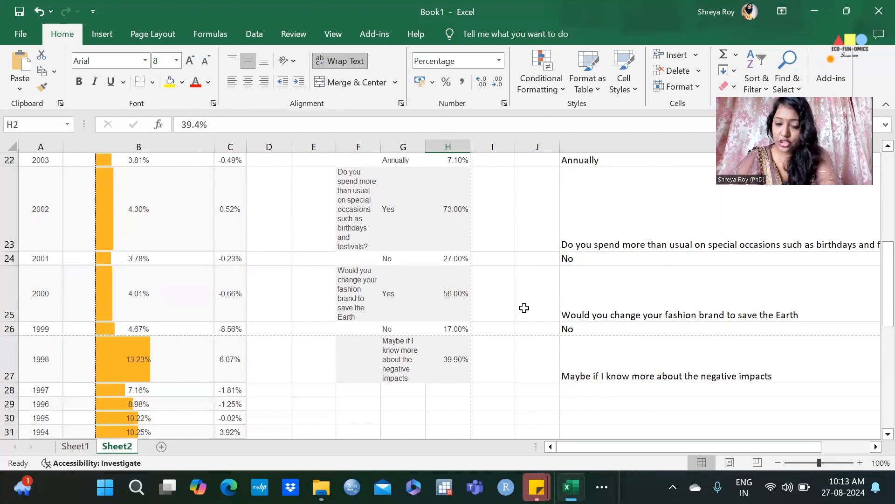
# Switch to the EXCEL handbook in Word, maximize it and review the Conditional Formatting chapter through to the Exercise 1 table.
pyautogui.click(602, 486)
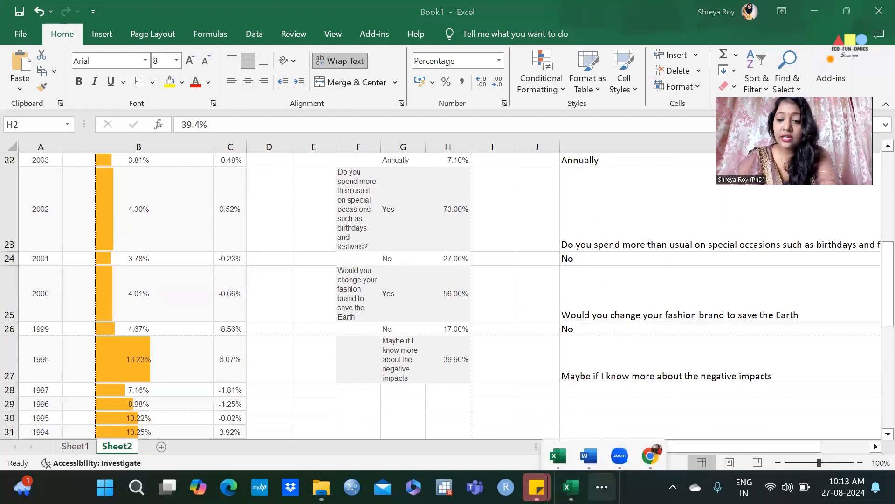
pyautogui.click(590, 449)
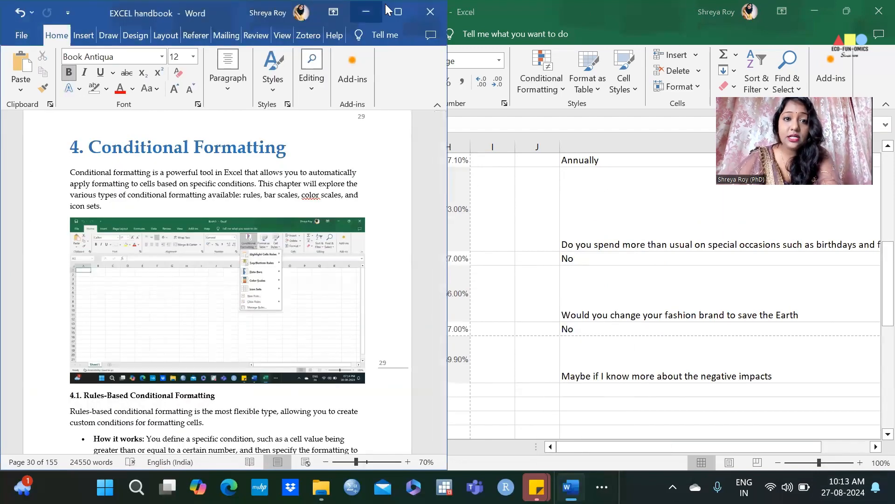
pyautogui.press('super+Up')
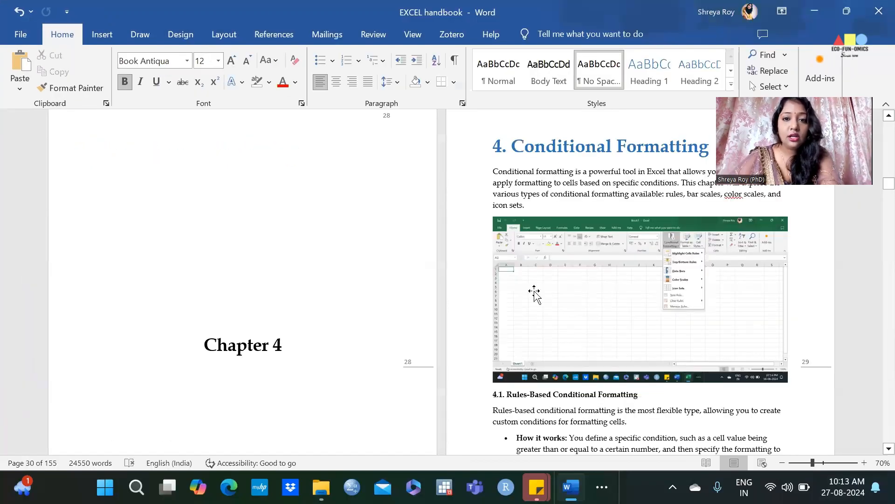
pyautogui.scroll(-3, 391, 277)
pyautogui.scroll(-6, 390, 277)
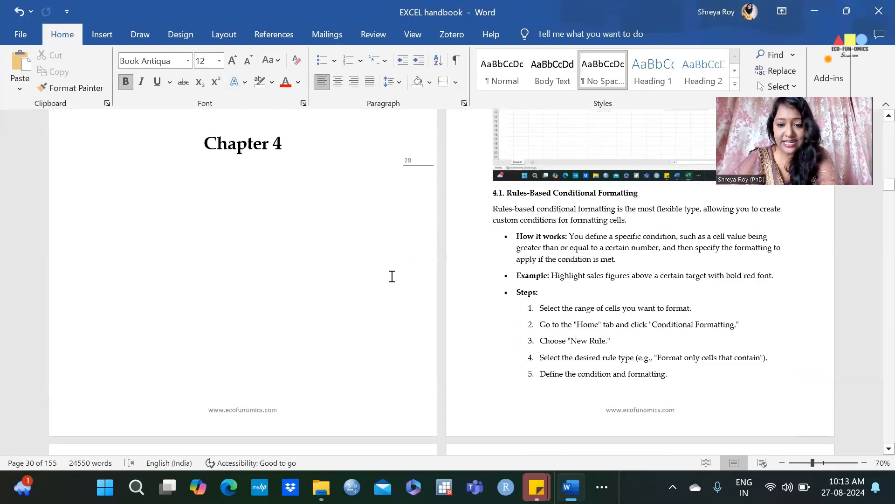
pyautogui.scroll(-5, 392, 275)
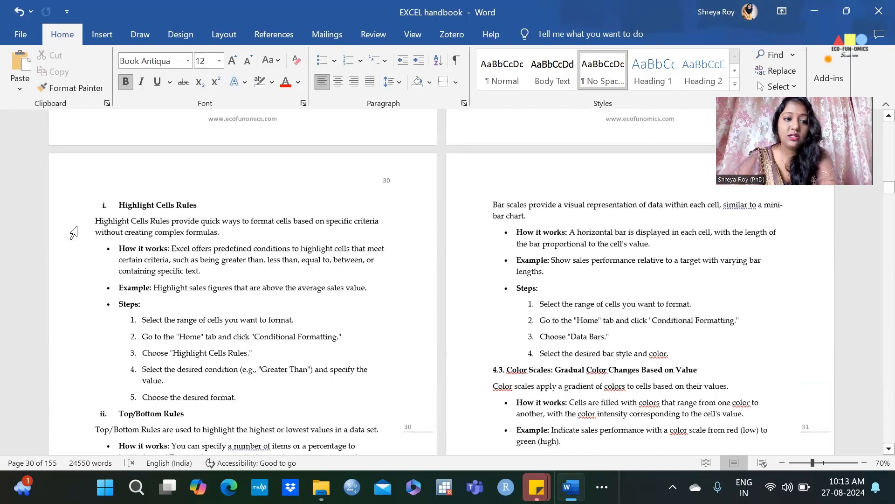
pyautogui.scroll(-4, 205, 252)
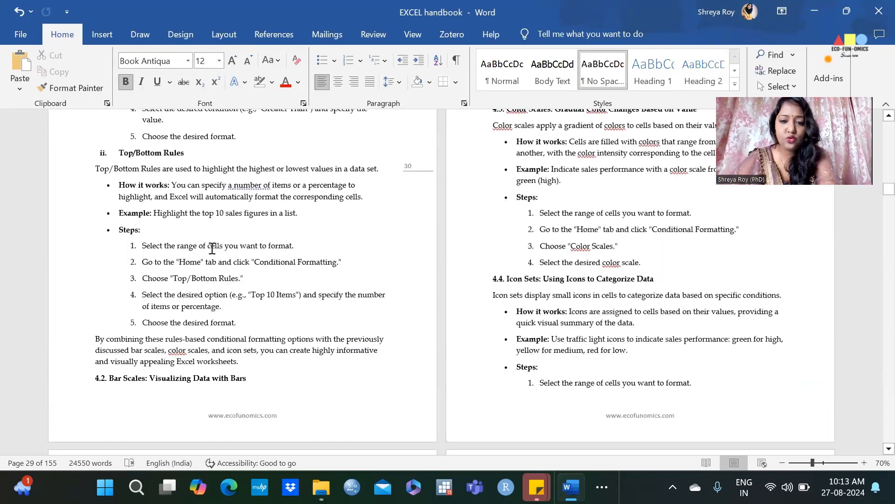
pyautogui.scroll(-7, 571, 233)
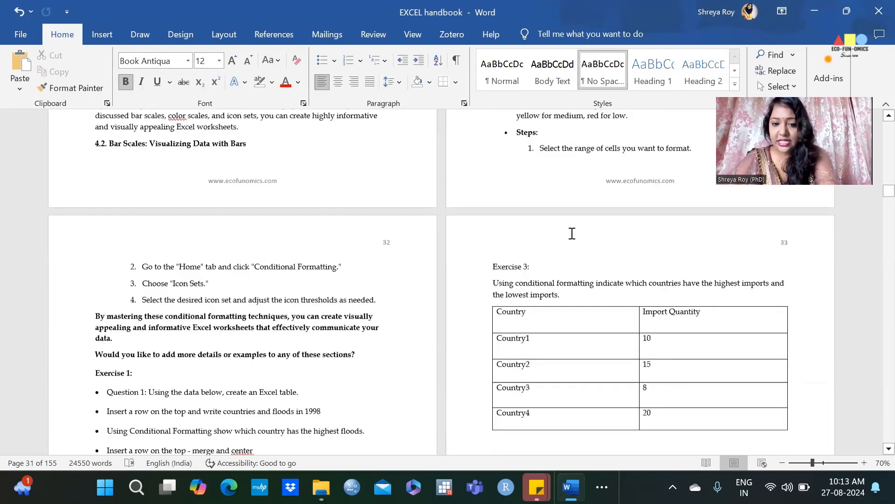
pyautogui.scroll(-3, 183, 328)
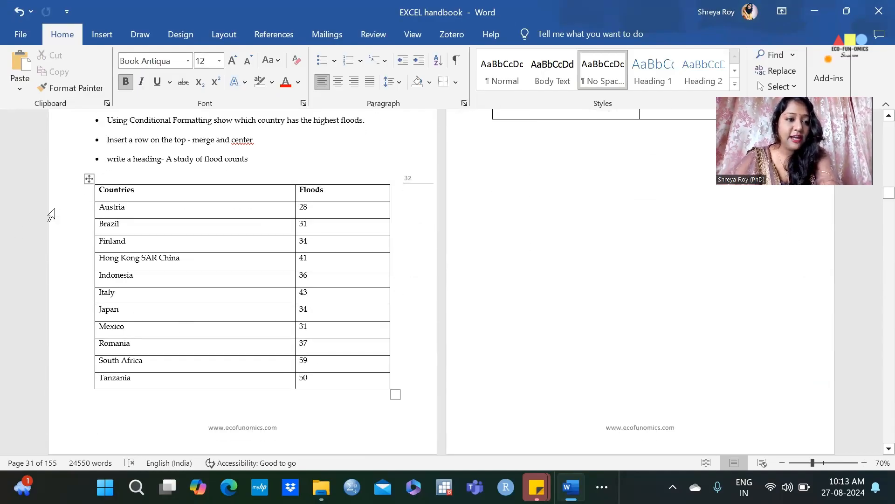
# Copy the Countries and Floods table from Exercise 1 and paste it into a new worksheet of the Excel workbook, starting at A1.
pyautogui.click(89, 179)
pyautogui.hotkey('ctrl', 'c')
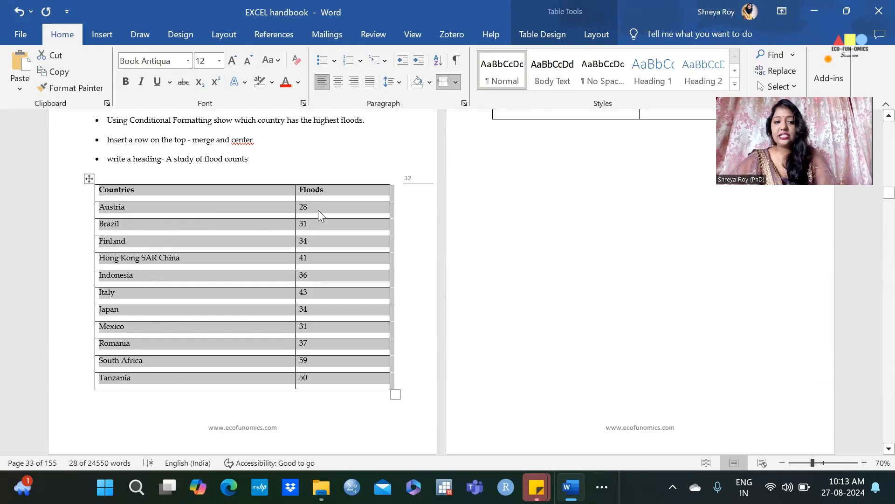
pyautogui.click(364, 375)
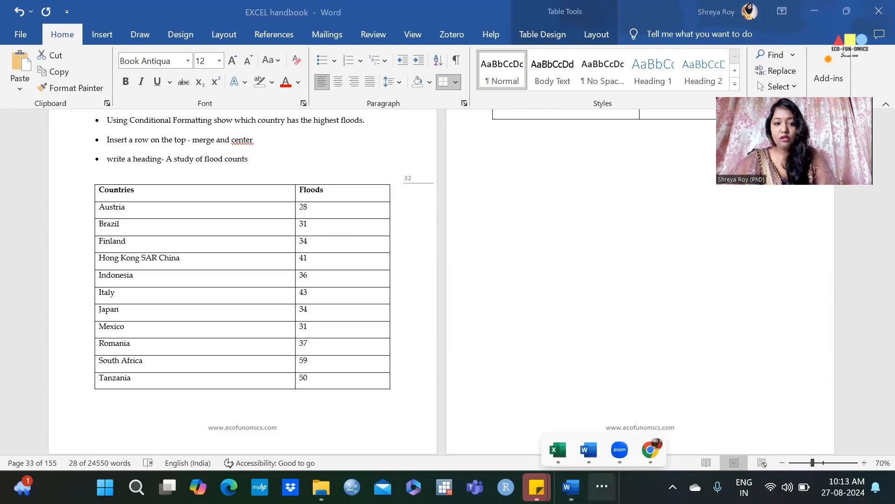
pyautogui.scroll(3, 270, 277)
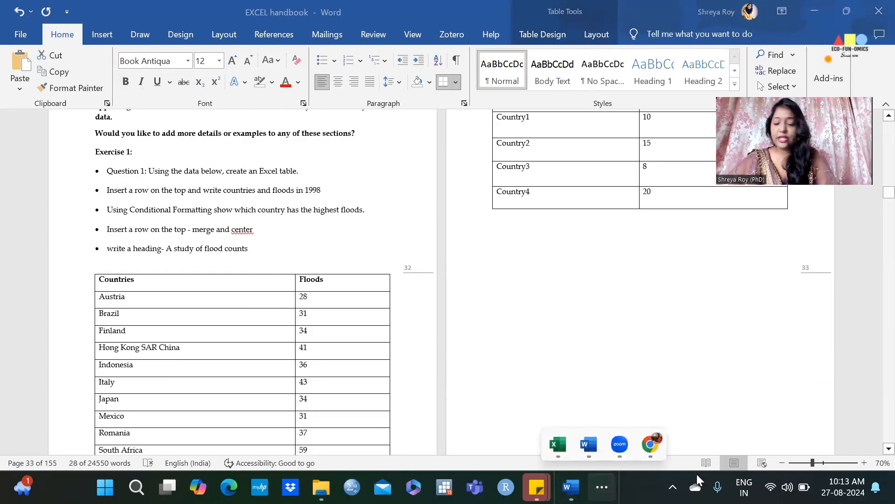
pyautogui.click(558, 444)
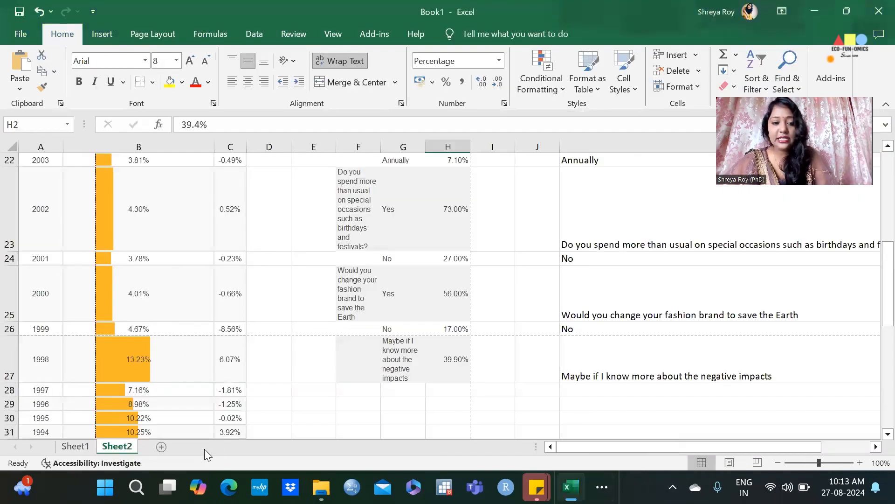
pyautogui.click(161, 446)
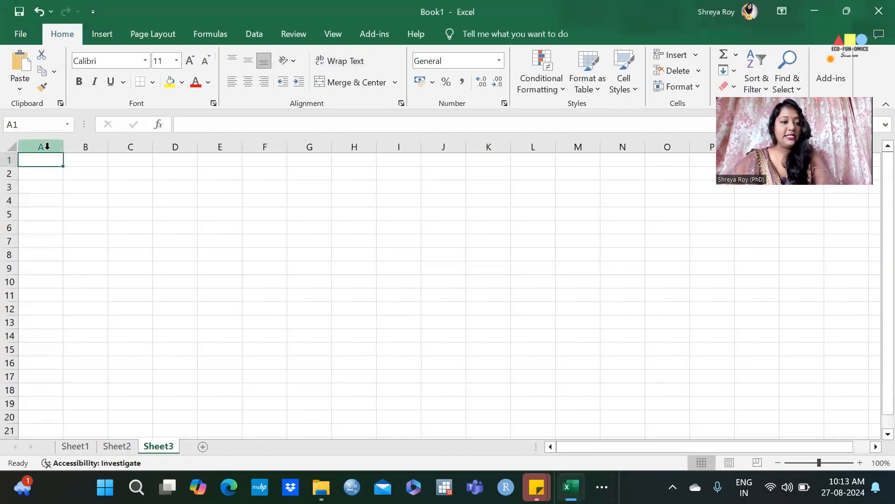
pyautogui.hotkey('ctrl', 'v')
# Turn off text wrapping for the Countries and Floods columns A and B.
pyautogui.moveTo(33, 147); pyautogui.dragTo(281, 150)
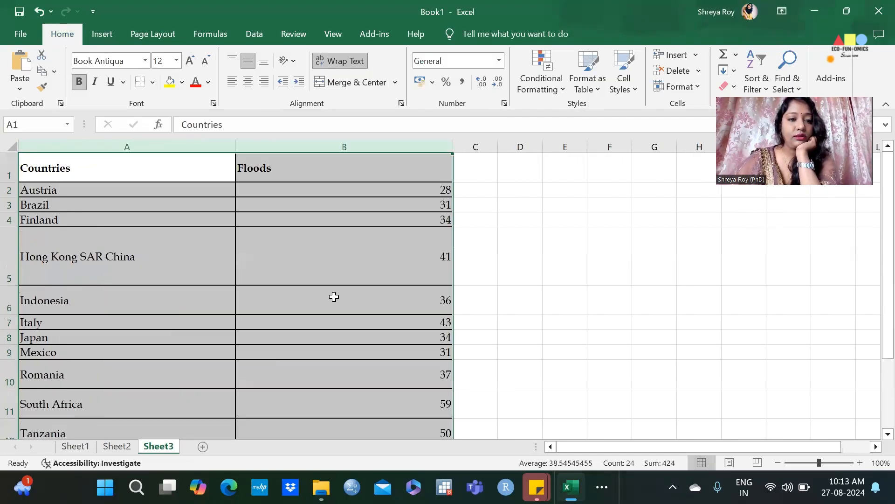
pyautogui.click(651, 266)
pyautogui.moveTo(47, 147); pyautogui.dragTo(303, 147)
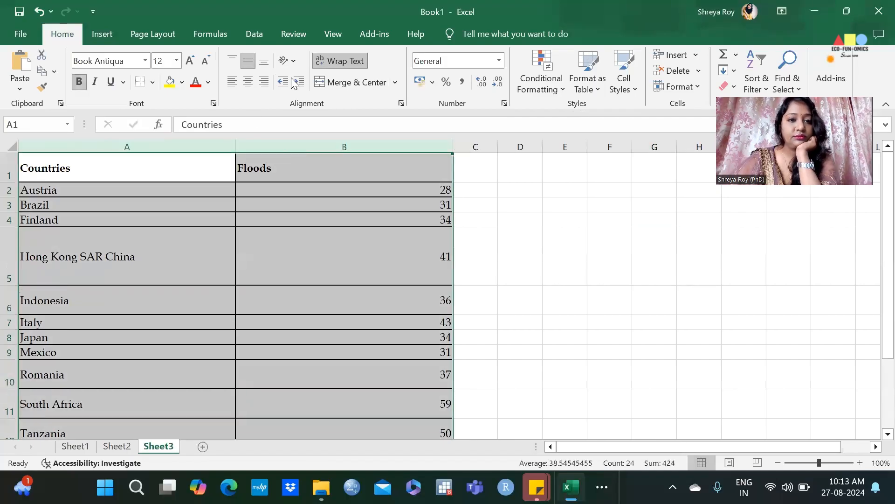
pyautogui.click(329, 62)
pyautogui.click(592, 337)
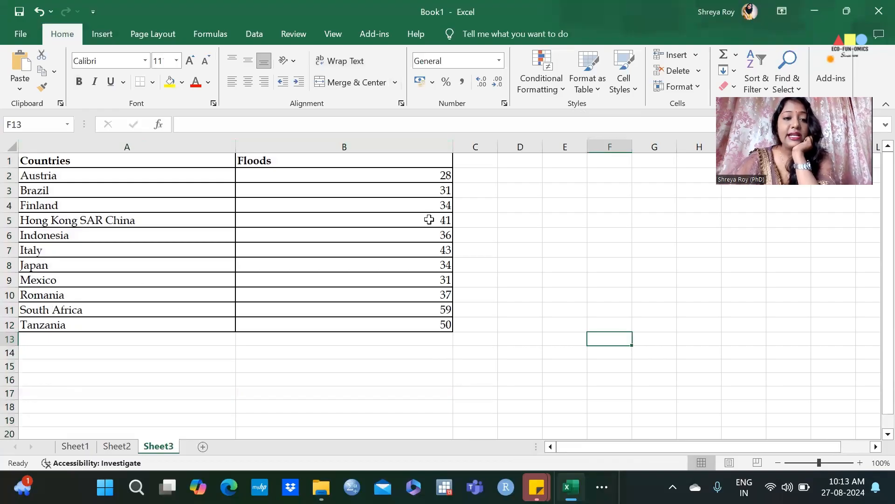
# Apply the Green - White color scale to the Floods values in B2:B12 with conditional formatting.
pyautogui.moveTo(445, 182); pyautogui.dragTo(414, 317)
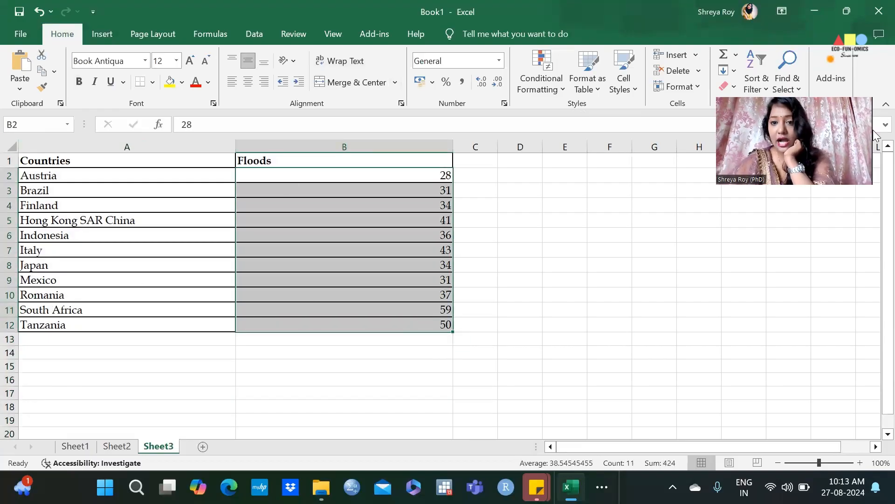
pyautogui.click(547, 61)
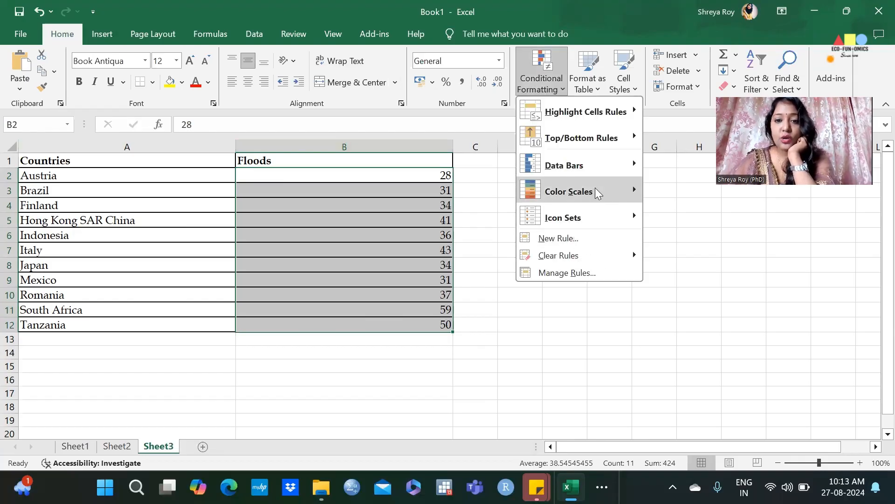
pyautogui.moveTo(595, 188)
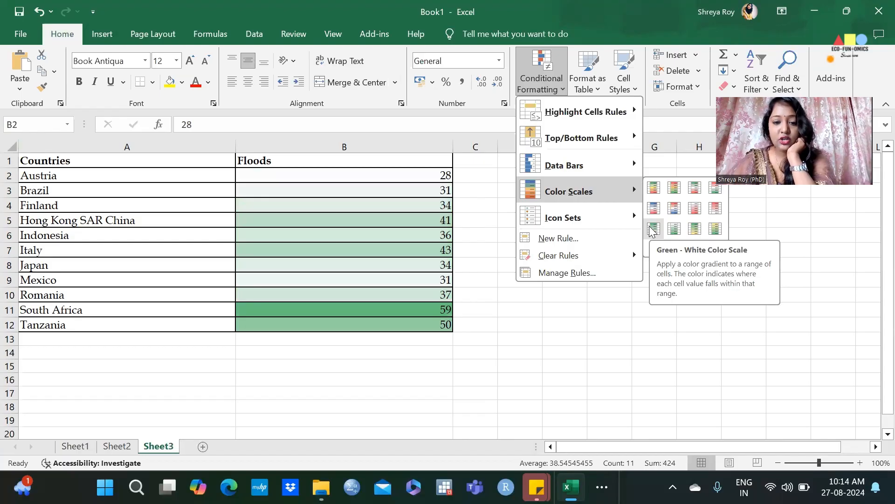
pyautogui.click(653, 228)
pyautogui.click(532, 250)
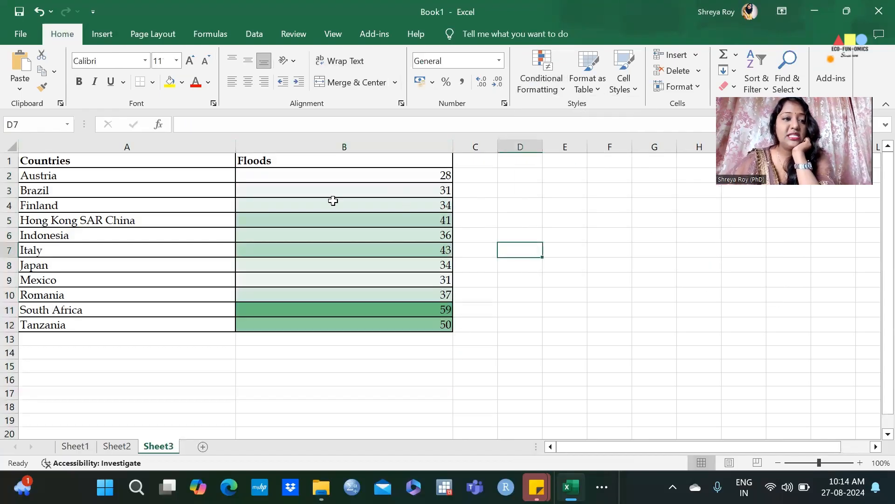
# Examine the shading of the Floods column to identify the countries with the lowest and highest flood counts.
pyautogui.click(324, 176)
pyautogui.doubleClick(83, 177)
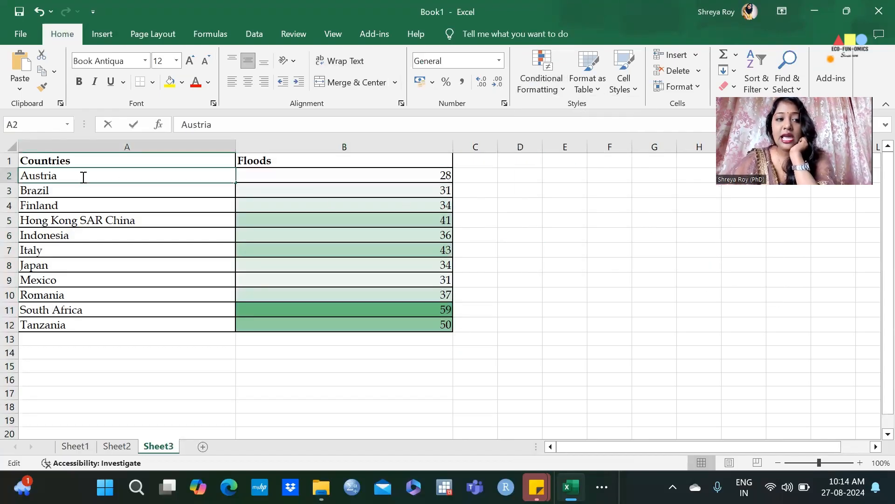
pyautogui.doubleClick(83, 177)
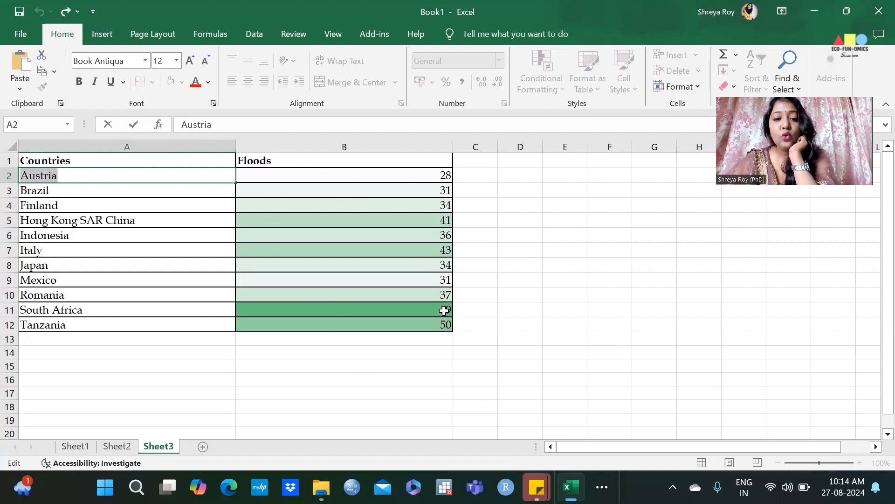
pyautogui.click(344, 313)
pyautogui.click(118, 315)
pyautogui.doubleClick(118, 311)
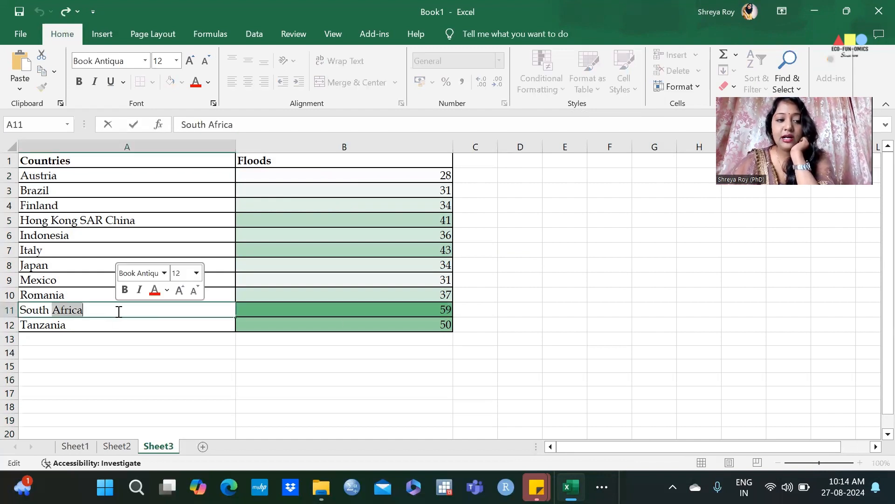
pyautogui.click(118, 310)
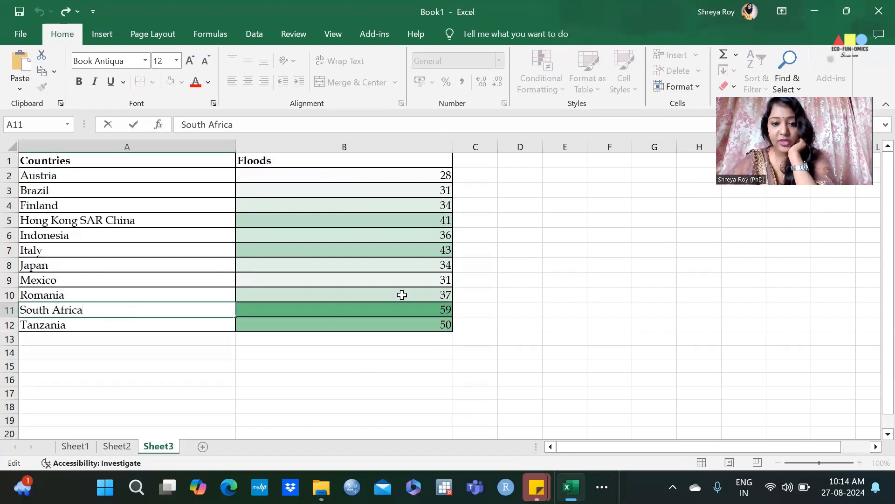
pyautogui.click(484, 279)
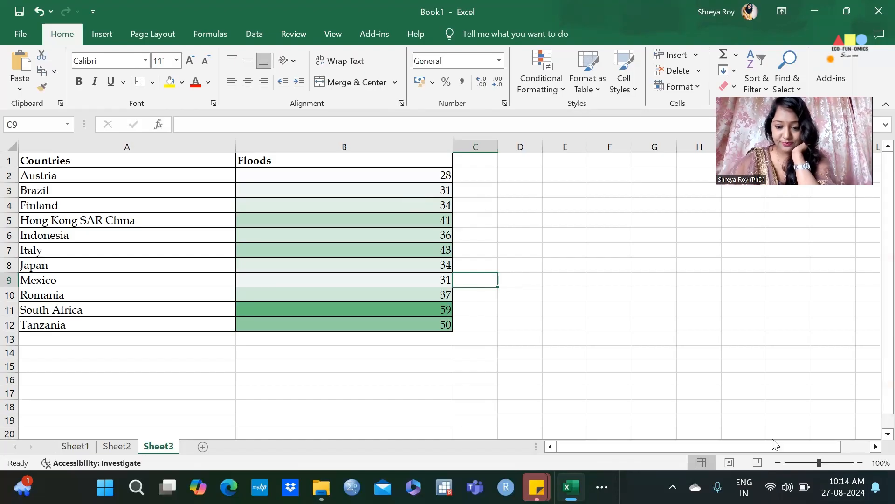
# Switch to the EXCEL handbook in Word and read the Shapes and SmartArt chapter through to the shape insertion and formatting exercises.
pyautogui.click(602, 487)
pyautogui.click(599, 449)
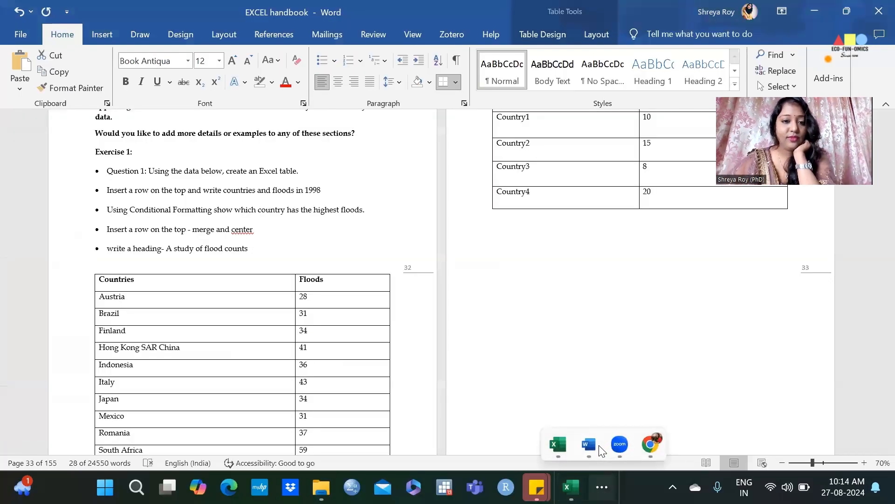
pyautogui.click(483, 342)
pyautogui.scroll(-3, 483, 340)
pyautogui.scroll(-6, 483, 341)
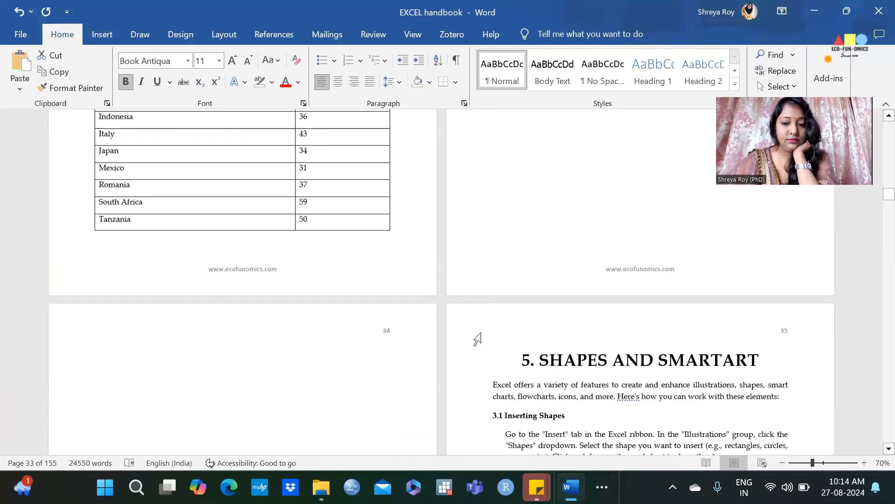
pyautogui.scroll(-3, 478, 336)
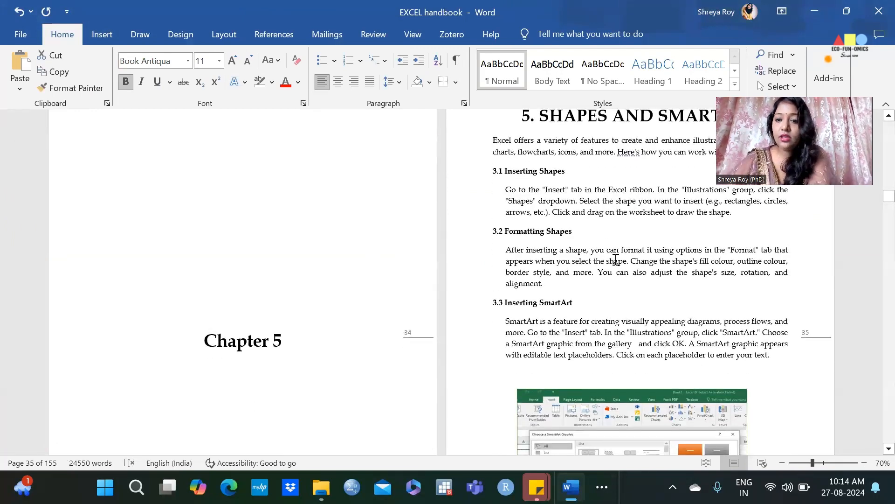
pyautogui.scroll(2, 633, 262)
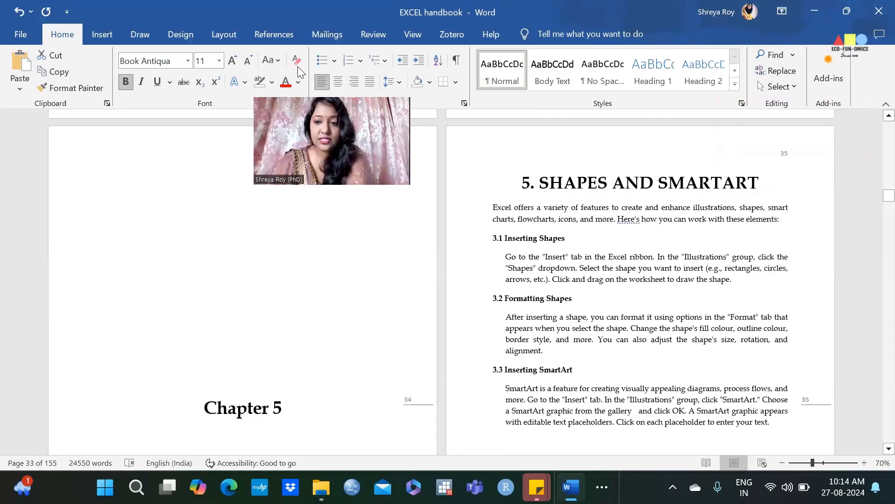
pyautogui.scroll(-5, 639, 340)
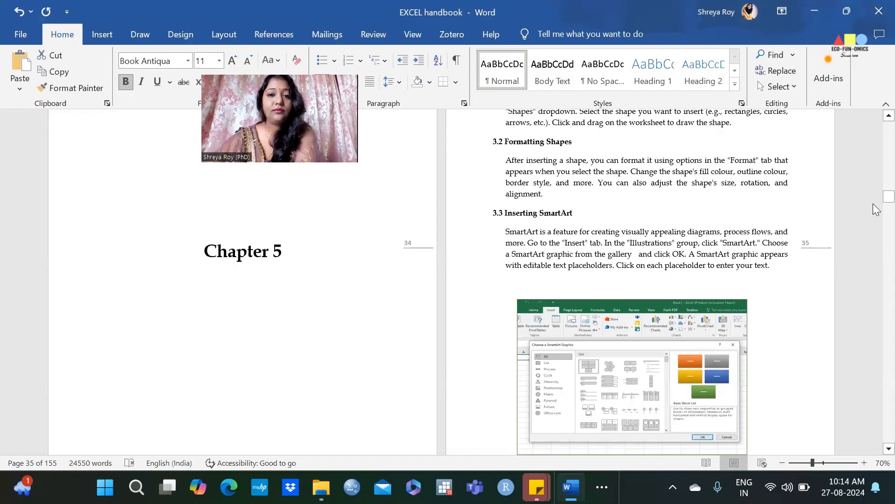
pyautogui.scroll(3, 601, 289)
pyautogui.scroll(1, 586, 271)
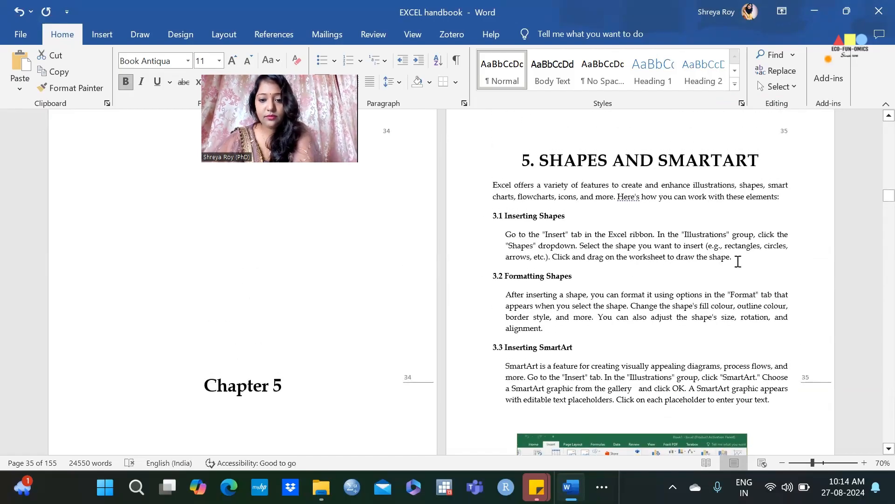
pyautogui.scroll(-10, 729, 276)
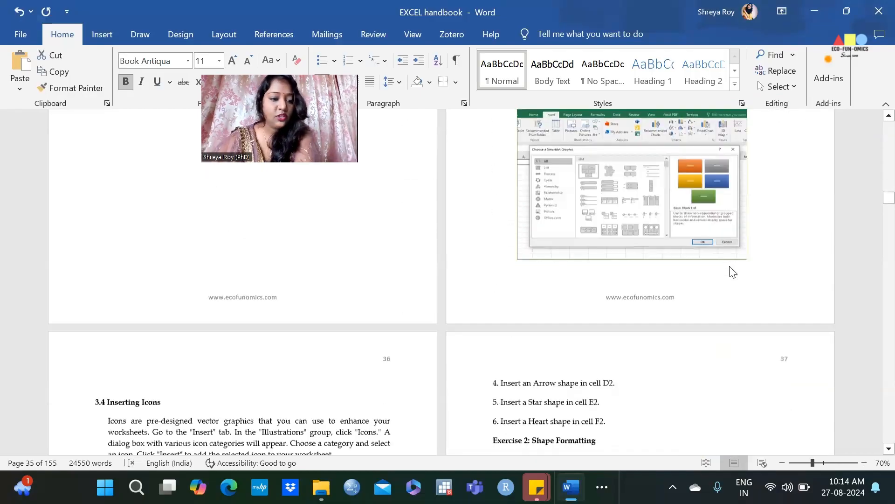
pyautogui.scroll(-8, 730, 266)
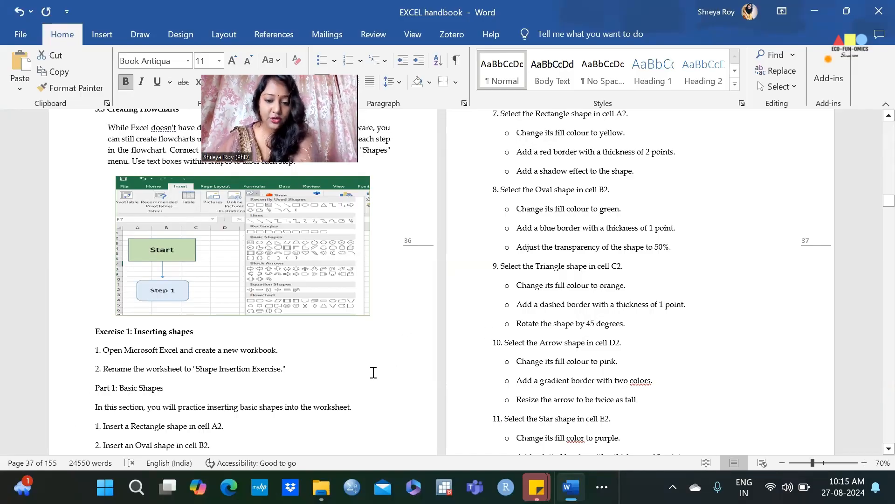
# Switch to the Book1 workbook in Excel and add a new blank worksheet after Sheet3.
pyautogui.click(602, 487)
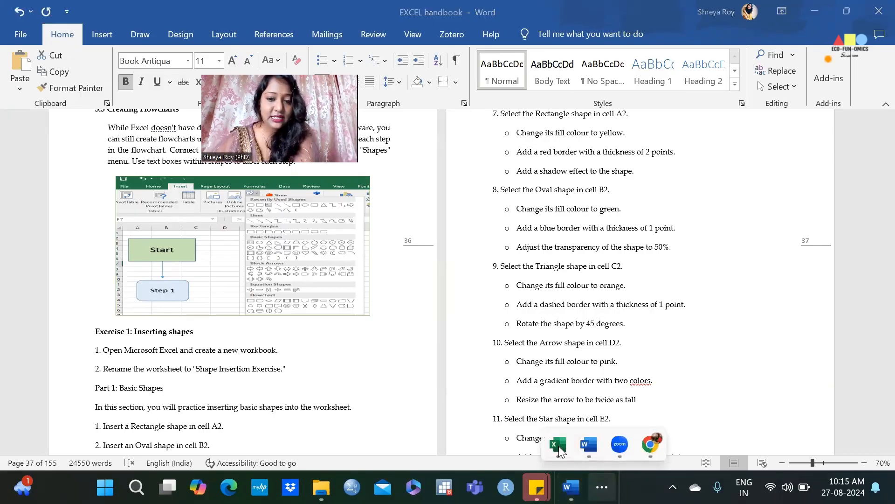
pyautogui.click(559, 446)
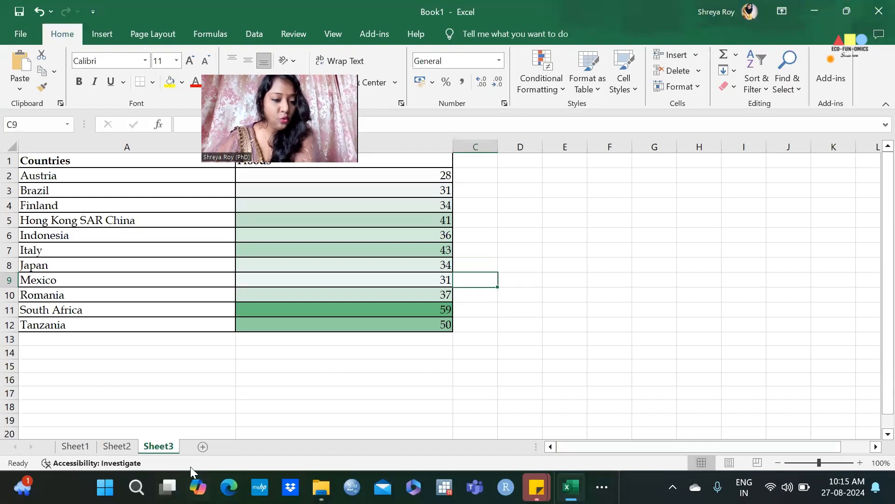
pyautogui.click(203, 447)
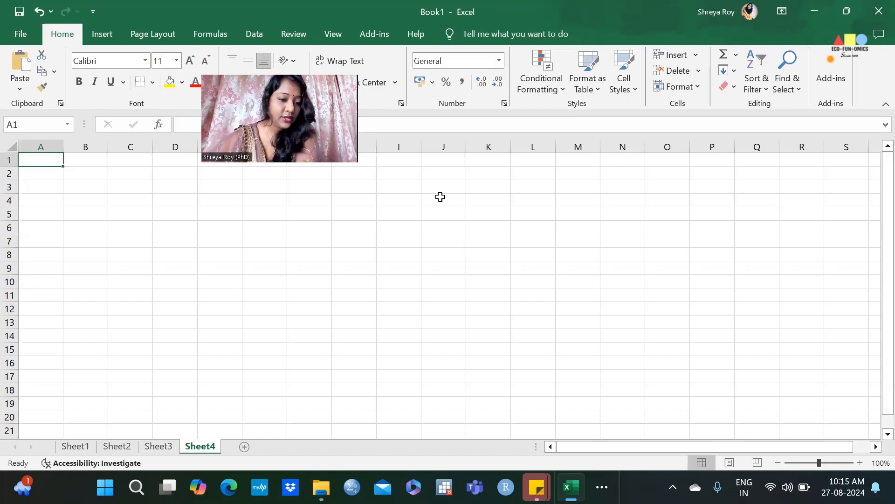
# Switch to the EXCEL handbook in Word and review the flowchart section and the shape insertion, formatting and arrangement exercises.
pyautogui.click(602, 487)
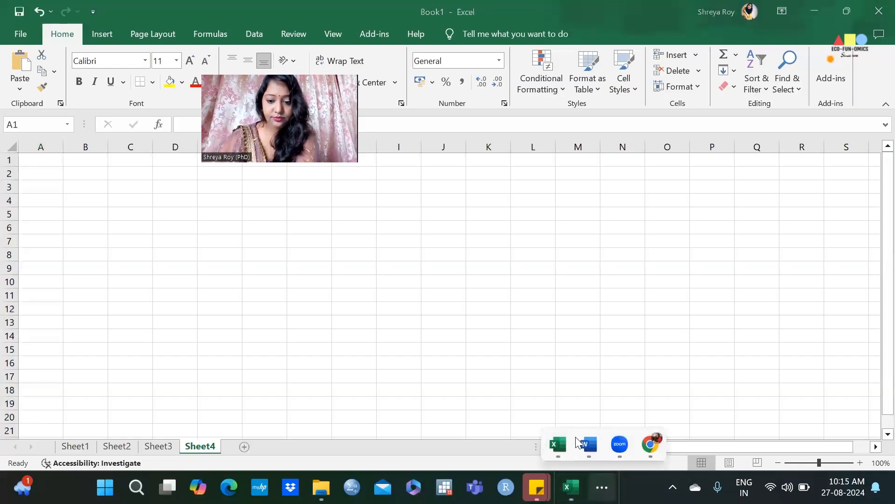
pyautogui.click(588, 445)
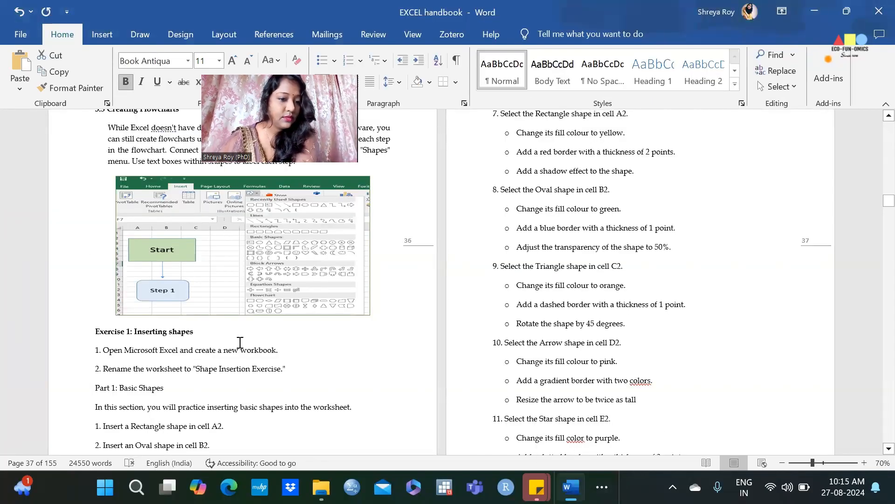
pyautogui.scroll(1, 276, 308)
pyautogui.scroll(5, 276, 308)
pyautogui.scroll(-5, 276, 309)
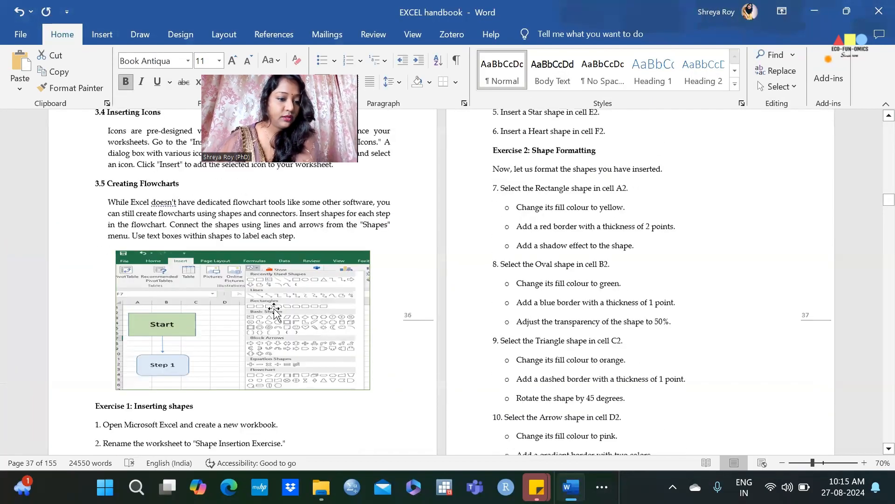
pyautogui.scroll(-4, 275, 310)
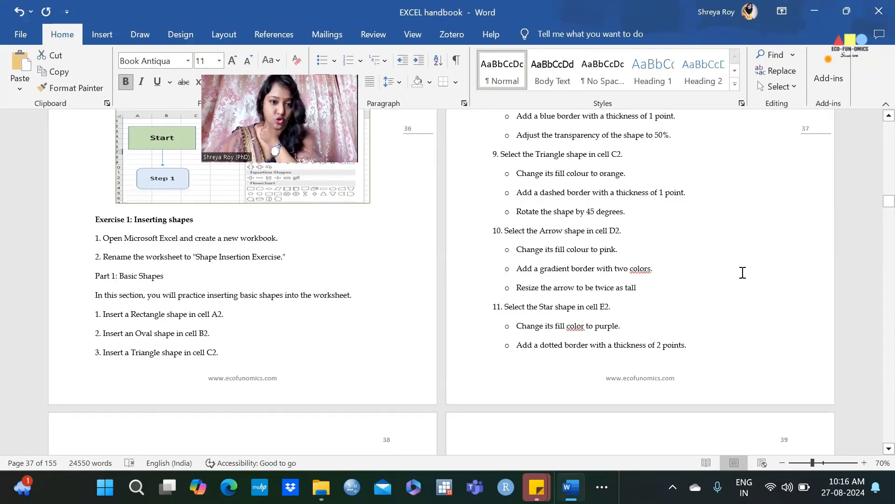
pyautogui.scroll(-5, 694, 322)
pyautogui.scroll(2, 699, 316)
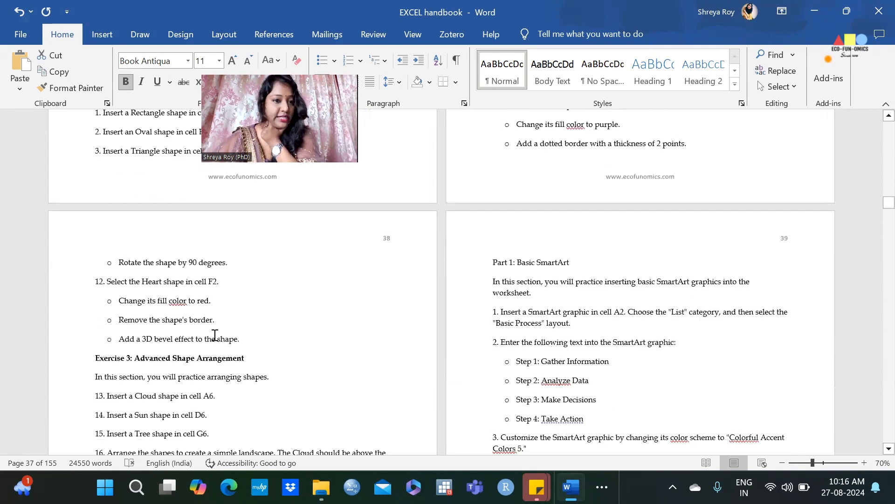
pyautogui.scroll(3, 224, 335)
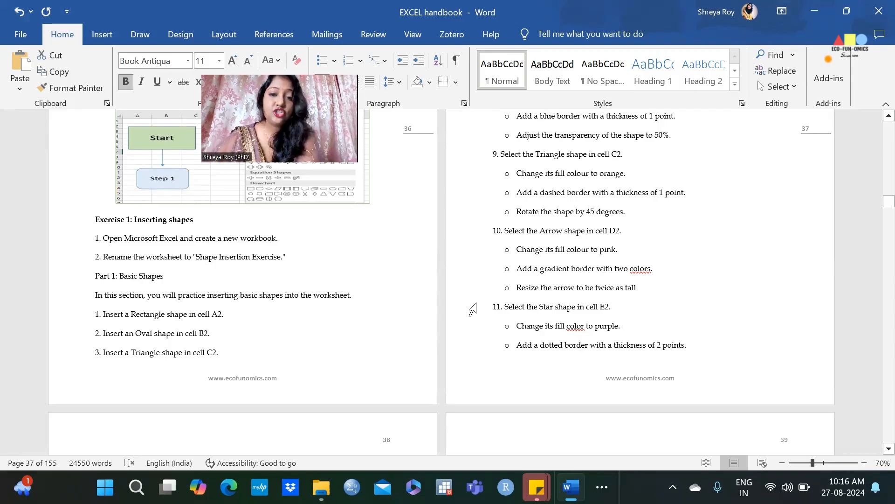
pyautogui.scroll(1, 536, 296)
pyautogui.scroll(6, 536, 297)
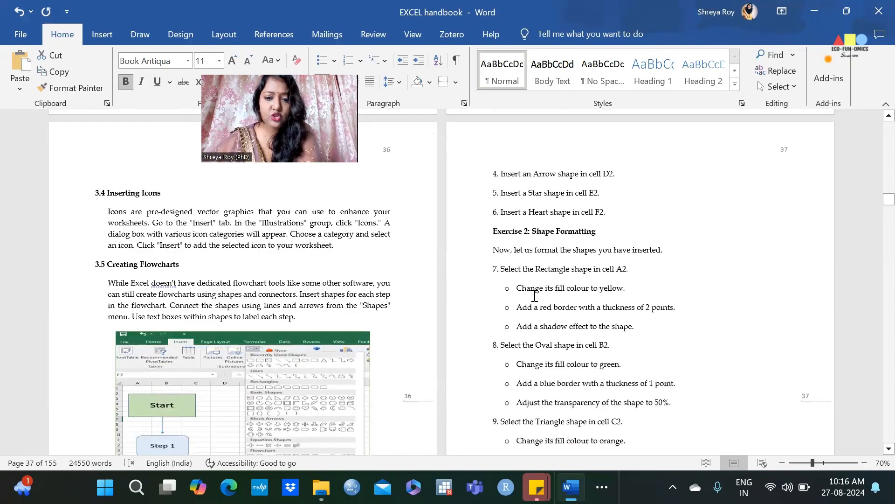
pyautogui.scroll(-2, 535, 296)
pyautogui.scroll(-6, 535, 296)
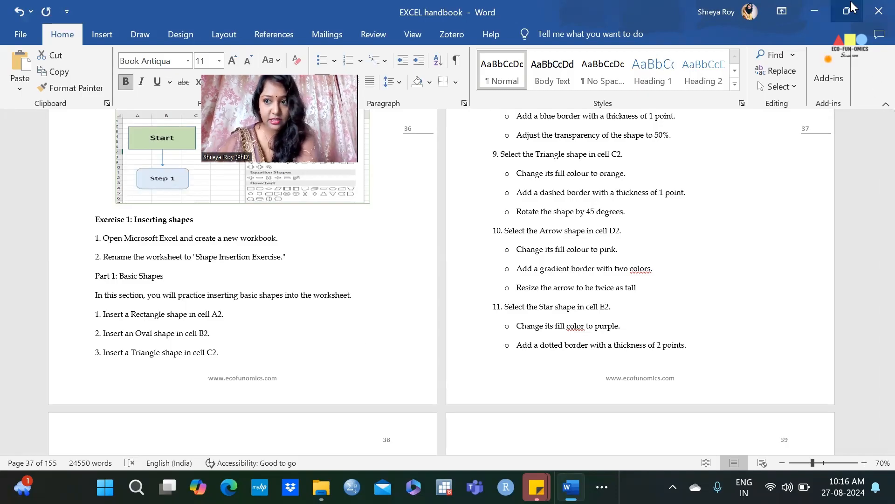
# Arrange the Word handbook and the Excel workbook side by side and highlight the Exercise 1 instruction about creating a workbook.
pyautogui.moveTo(857, 11)
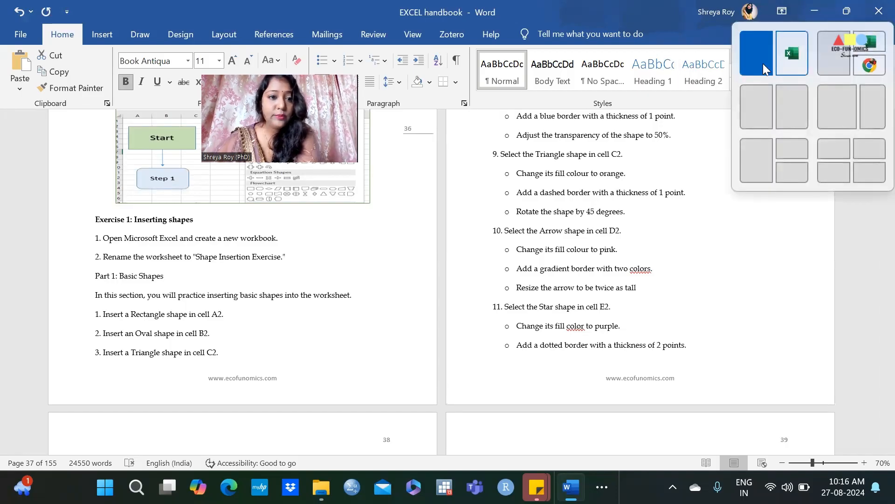
pyautogui.click(763, 64)
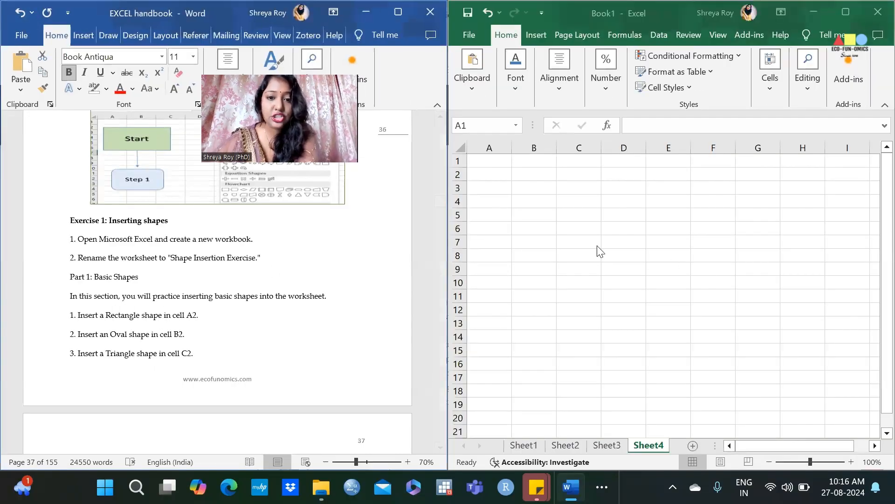
pyautogui.click(597, 250)
pyautogui.click(136, 247)
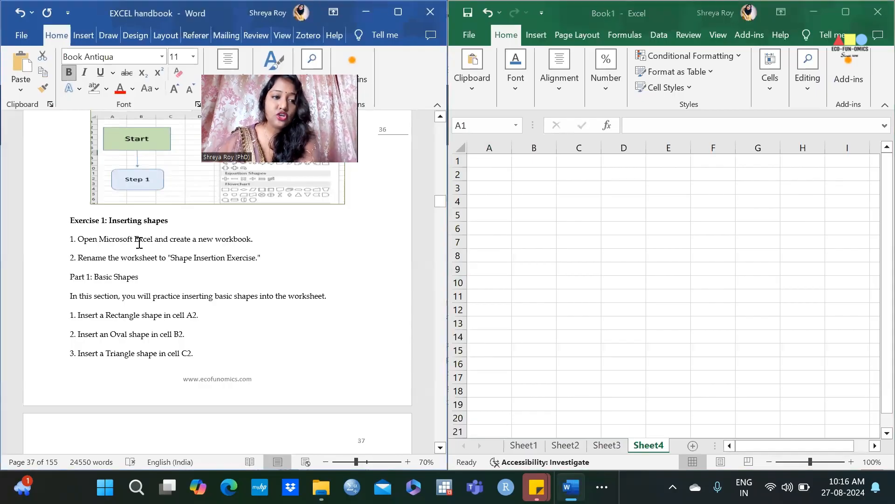
pyautogui.moveTo(139, 242); pyautogui.dragTo(251, 239)
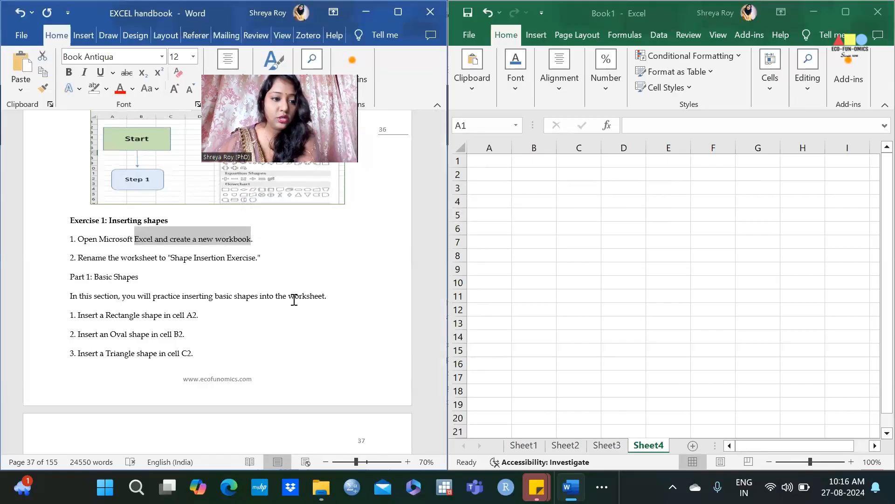
# Copy the sheet name from the handbook's Exercise 1 and rename Sheet4 as "Shape Insertion Exercise".
pyautogui.click(179, 258)
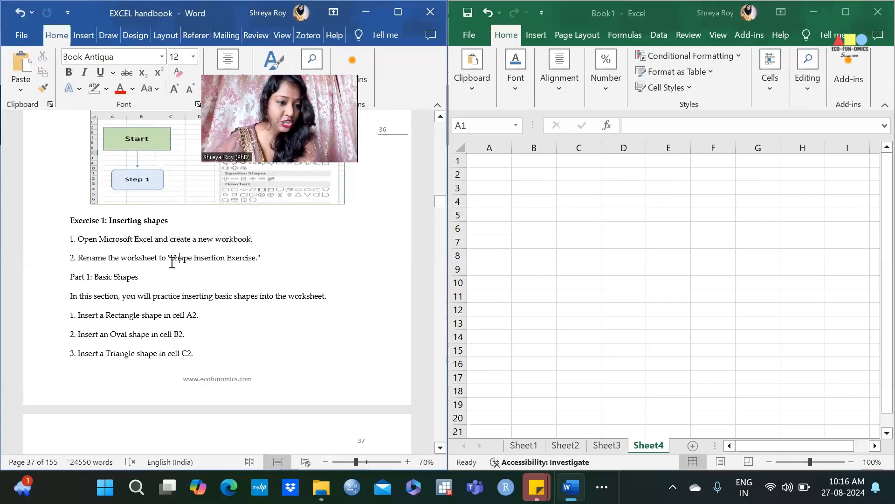
pyautogui.moveTo(172, 259); pyautogui.dragTo(240, 262)
pyautogui.hotkey('ctrl', 'c')
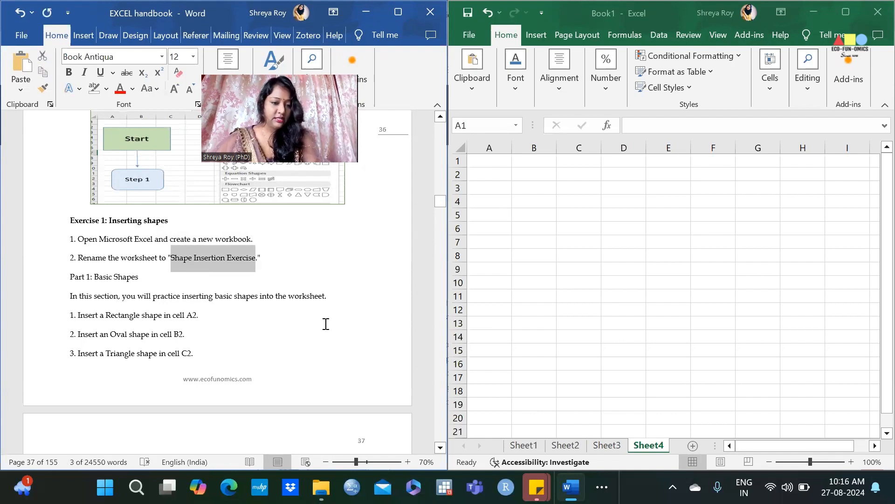
pyautogui.scroll(-4, 506, 312)
pyautogui.doubleClick(656, 446)
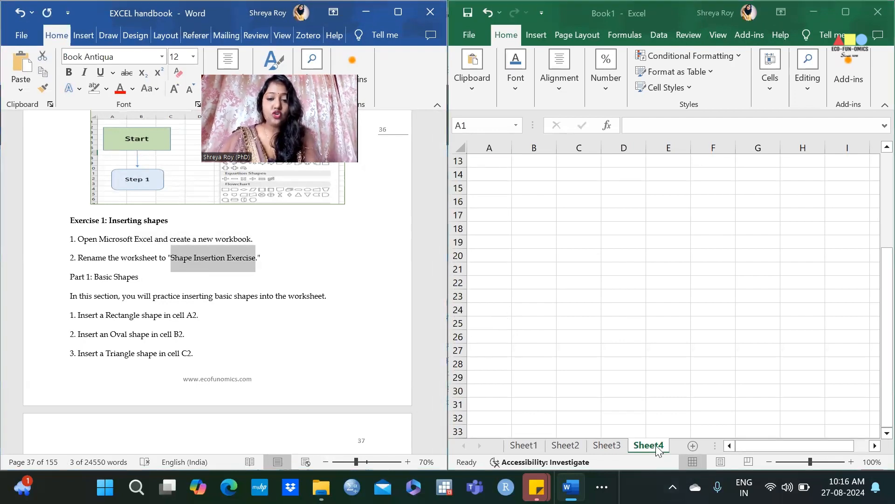
pyautogui.hotkey('ctrl', 'v')
pyautogui.press('Return')
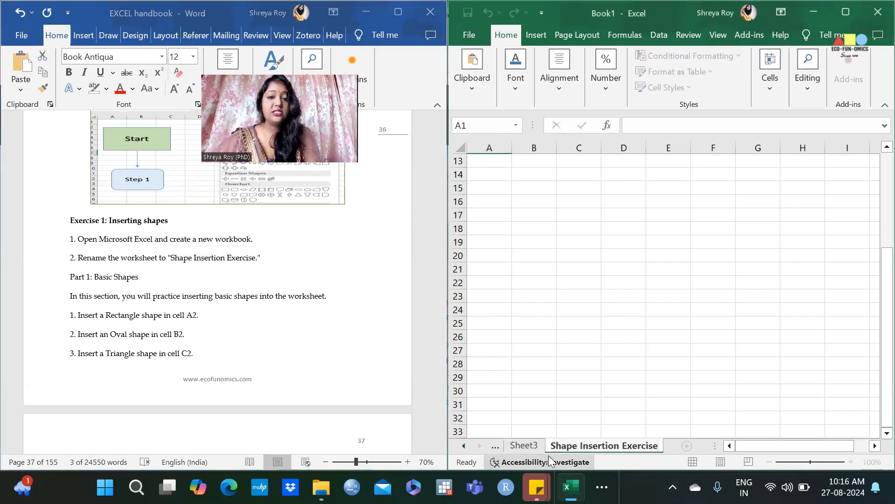
pyautogui.click(624, 296)
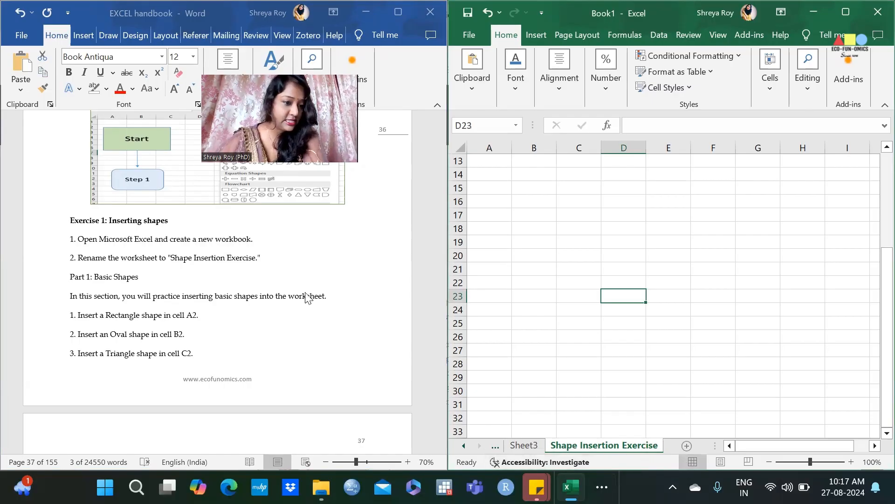
# Maximize the workbook and enlarge cell A2, making column A over three times wider and row 2 about eight times taller.
pyautogui.moveTo(171, 257); pyautogui.dragTo(256, 257)
pyautogui.scroll(-3, 195, 299)
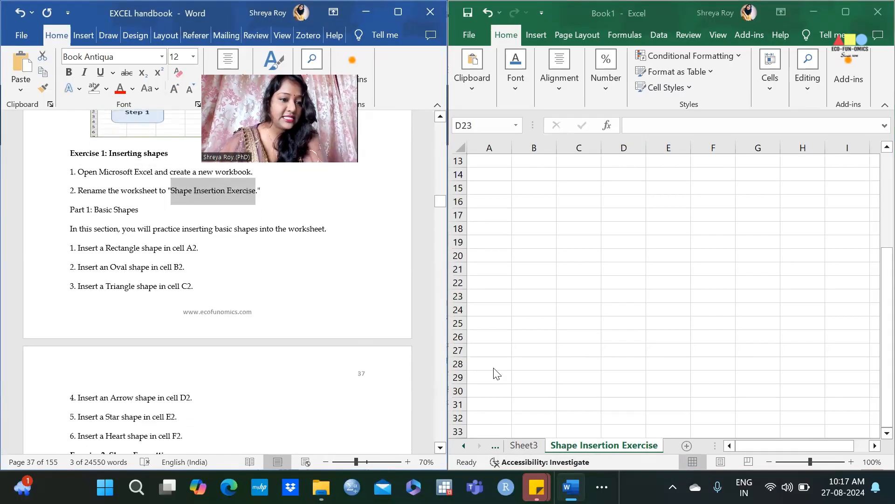
pyautogui.moveTo(106, 248); pyautogui.dragTo(194, 249)
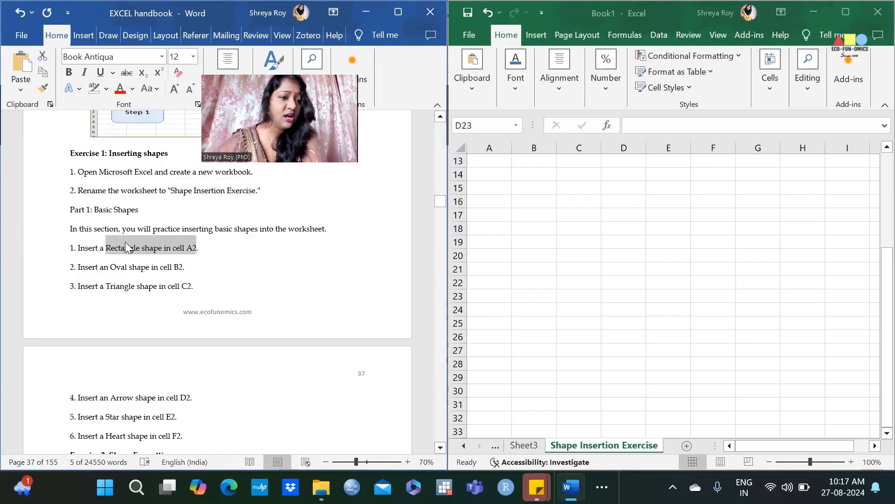
pyautogui.click(846, 10)
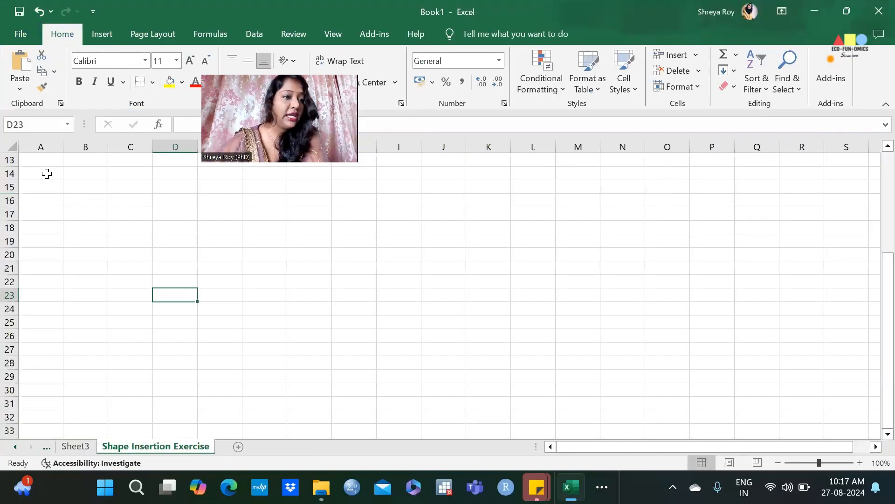
pyautogui.moveTo(874, 378); pyautogui.dragTo(874, 254)
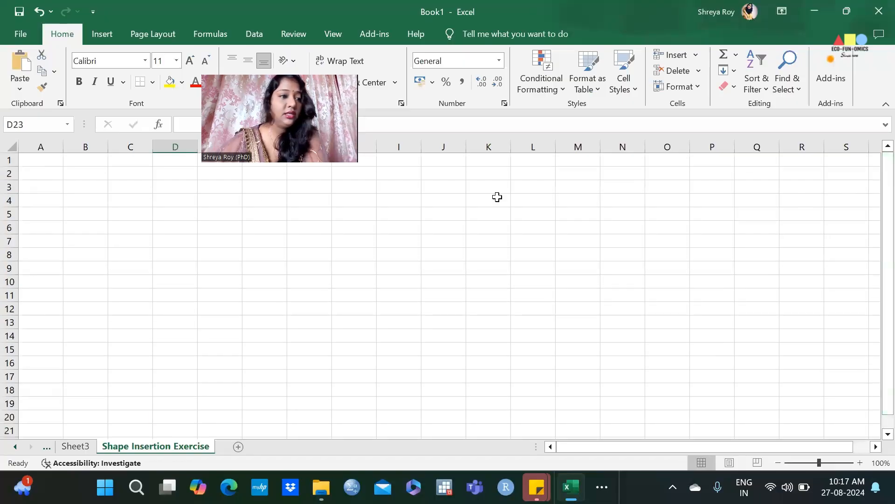
pyautogui.click(51, 173)
pyautogui.click(53, 146)
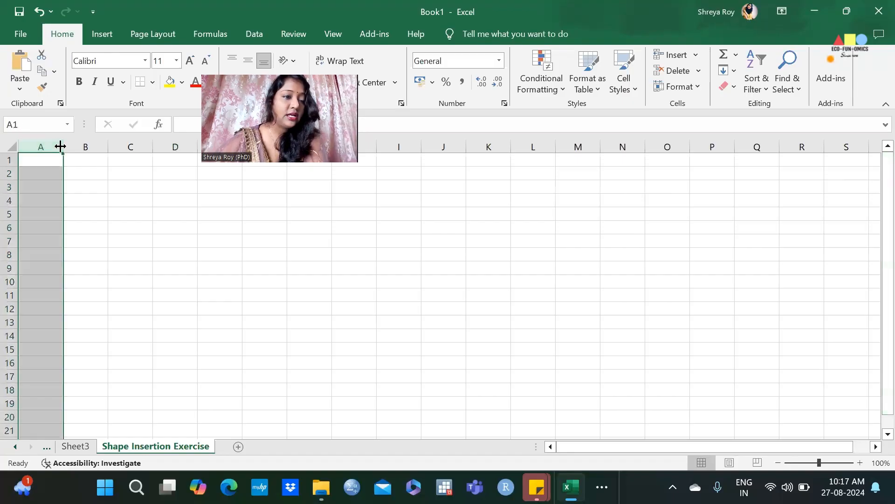
pyautogui.moveTo(61, 146); pyautogui.dragTo(169, 148)
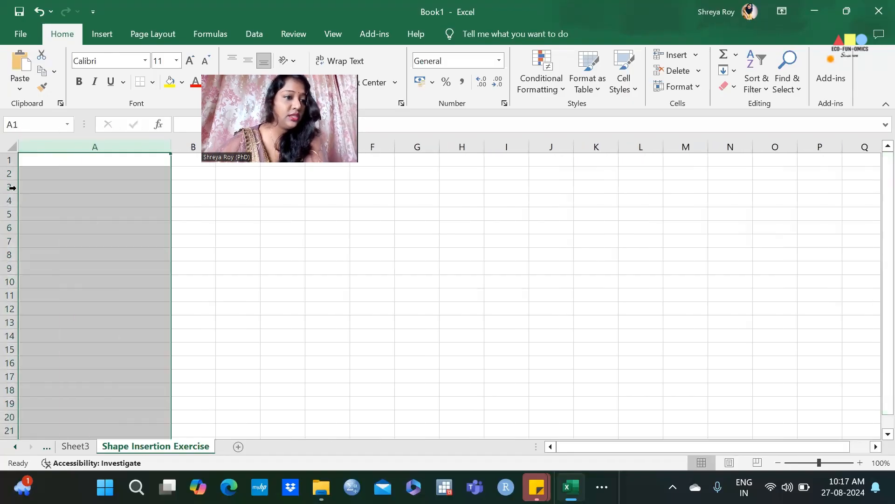
pyautogui.click(27, 173)
pyautogui.moveTo(13, 177); pyautogui.dragTo(9, 279)
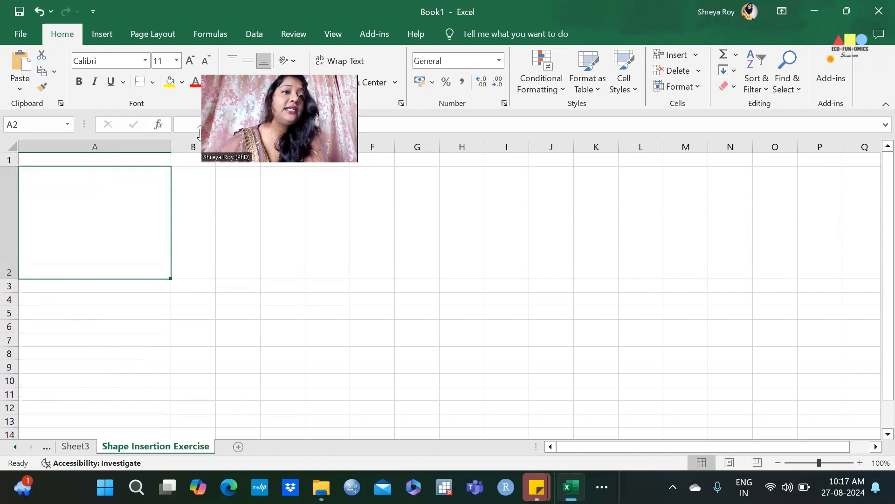
# Insert a rectangle shape about 4.7 cm wide and 2.7 cm high inside cell A2.
pyautogui.click(101, 34)
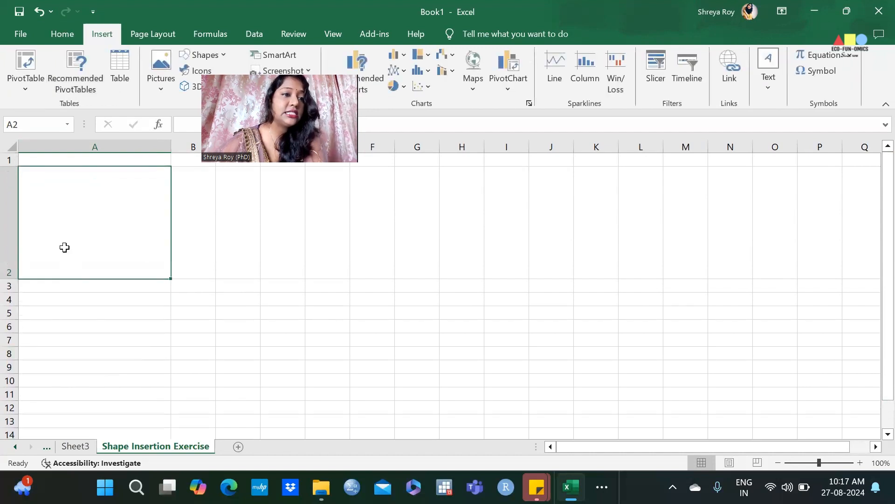
pyautogui.click(205, 55)
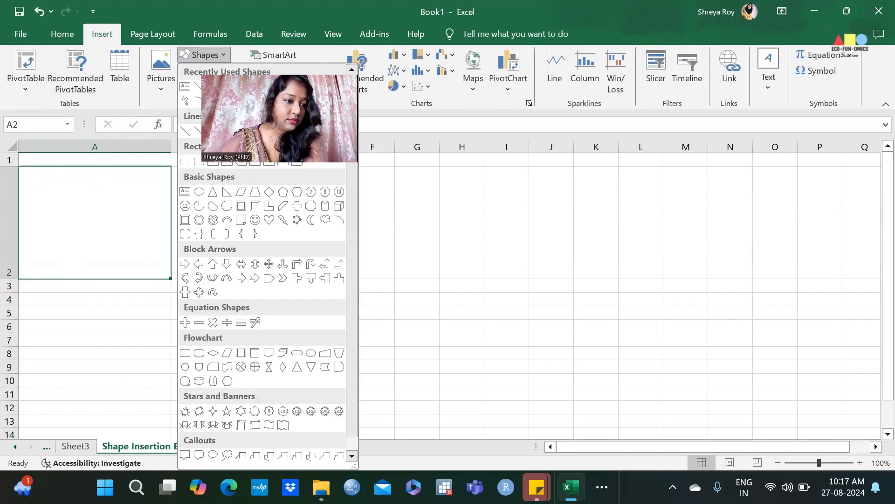
pyautogui.moveTo(30, 188); pyautogui.dragTo(153, 259)
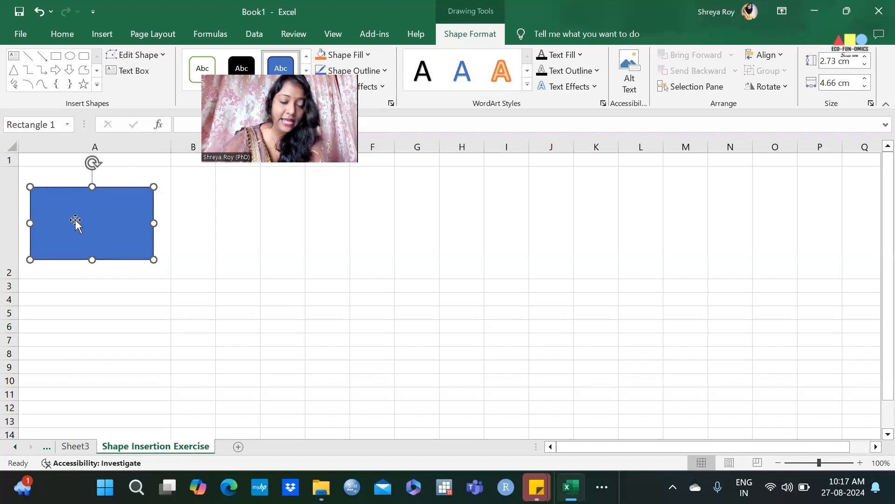
pyautogui.click(163, 175)
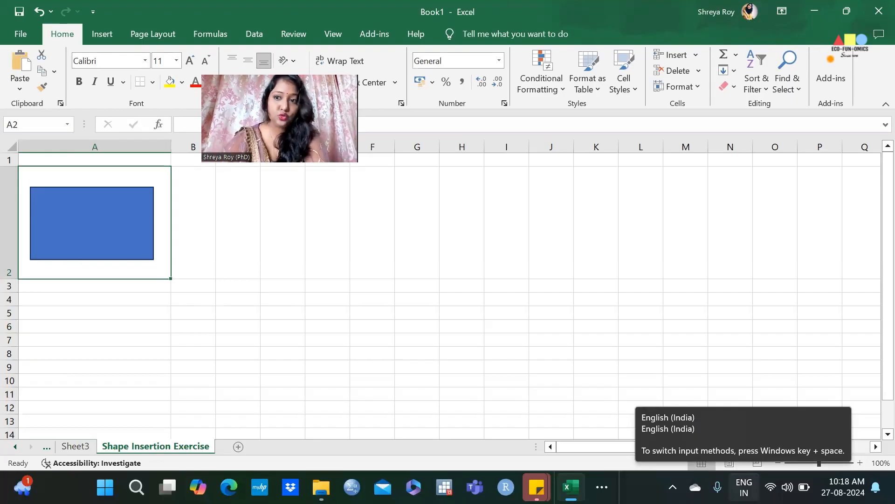
# Place the workbook beside the handbook and read the remaining shape insertion tasks and the rectangle's fill, border and shadow instructions.
pyautogui.moveTo(839, 12)
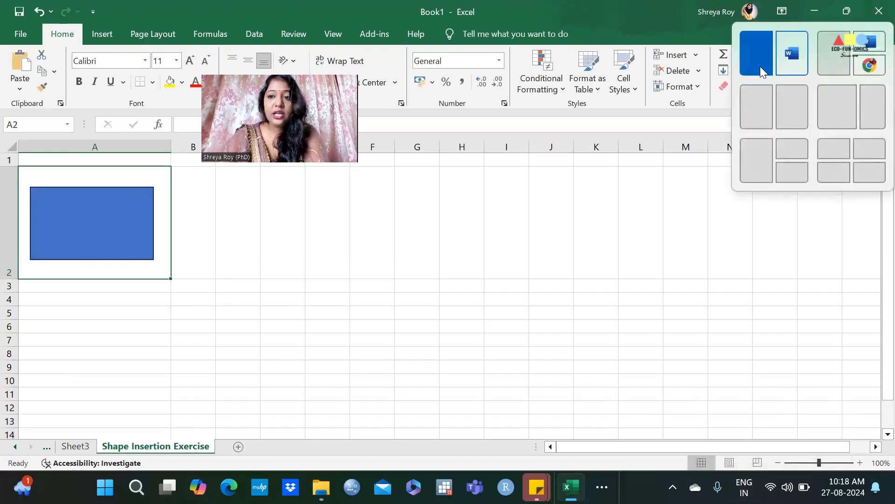
pyautogui.click(760, 66)
pyautogui.click(655, 250)
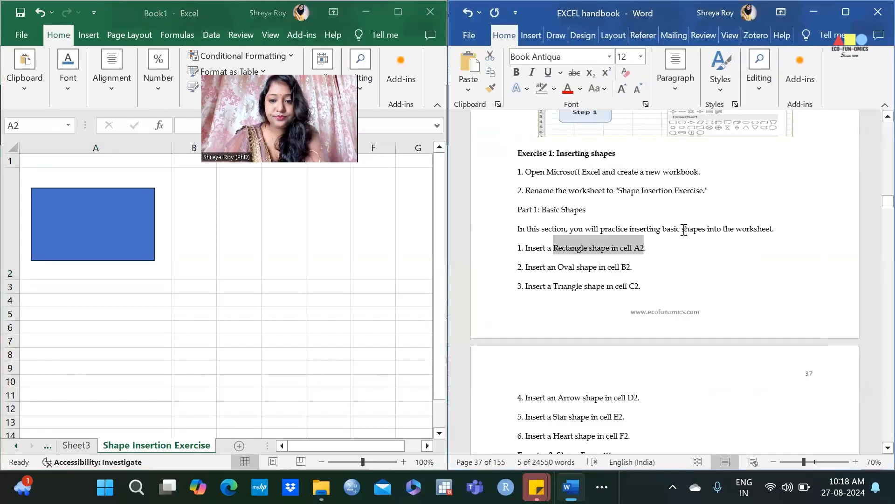
pyautogui.scroll(-1, 680, 230)
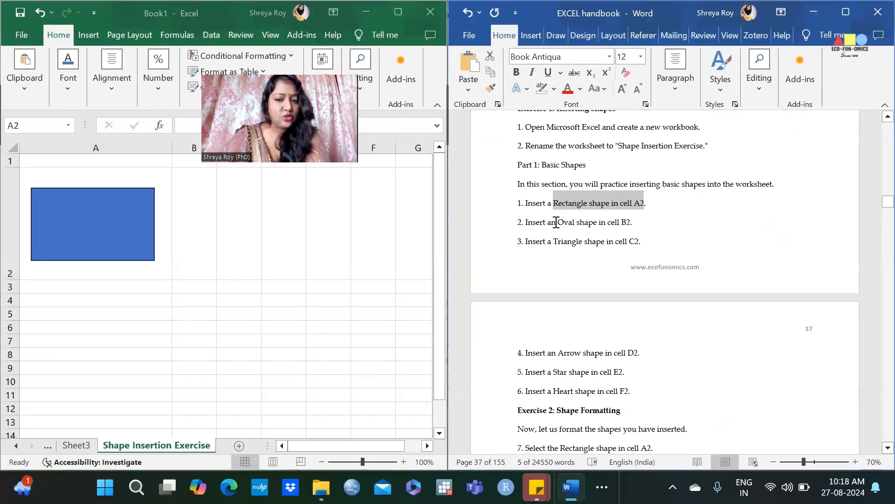
pyautogui.moveTo(532, 228); pyautogui.dragTo(640, 243)
pyautogui.scroll(-3, 606, 326)
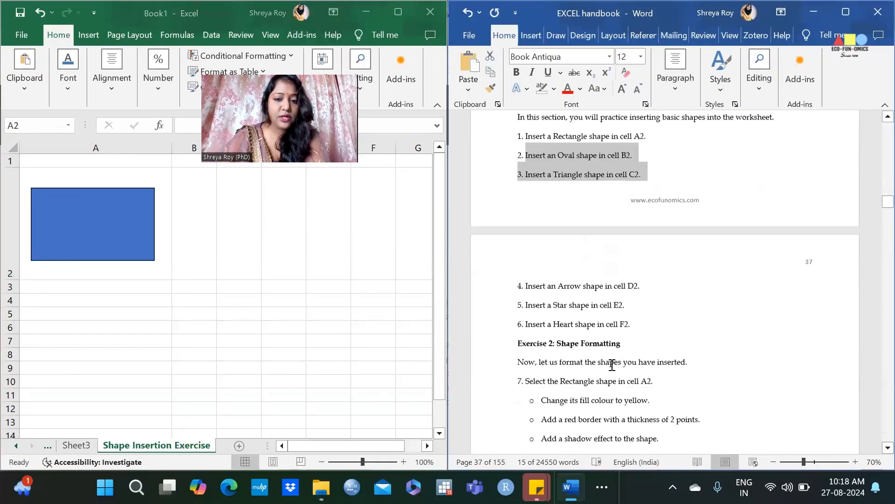
pyautogui.moveTo(526, 195); pyautogui.dragTo(632, 235)
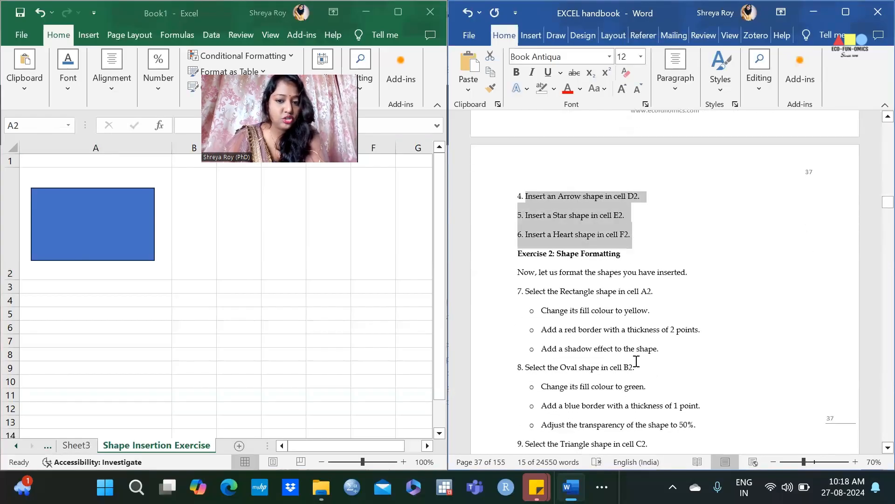
pyautogui.scroll(-1, 578, 292)
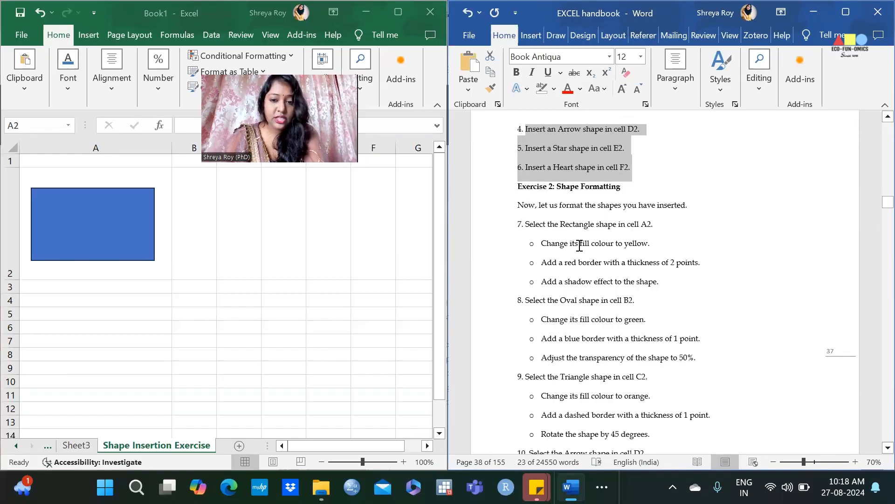
pyautogui.moveTo(576, 243); pyautogui.dragTo(651, 244)
pyautogui.moveTo(542, 262); pyautogui.dragTo(699, 260)
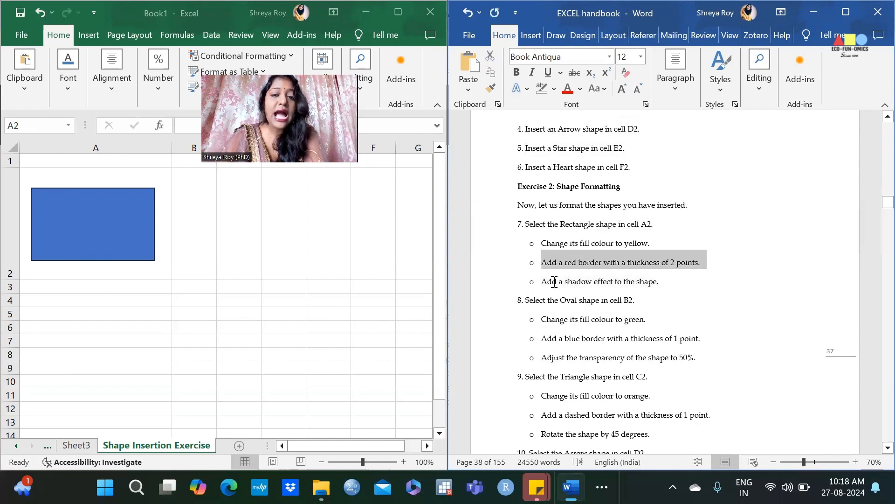
pyautogui.moveTo(545, 282); pyautogui.dragTo(666, 288)
# Return to the maximized workbook and select the rectangle in cell A2.
pyautogui.click(245, 249)
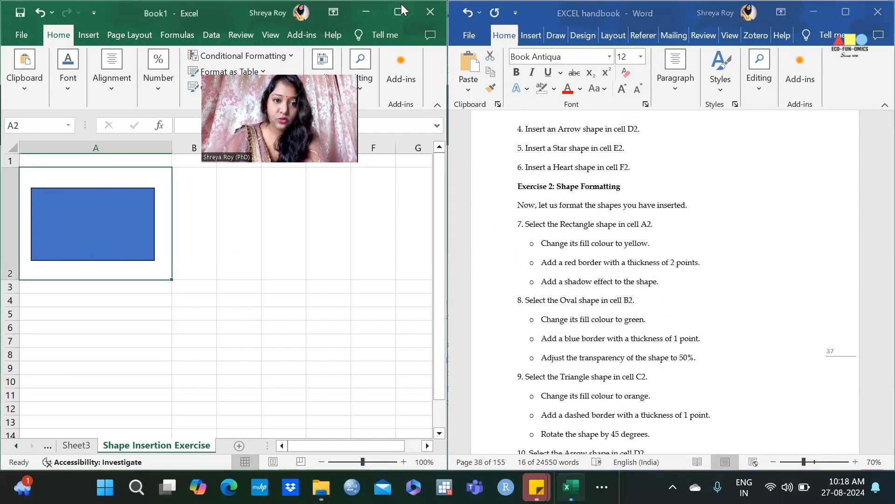
pyautogui.press('super+Up')
pyautogui.click(107, 246)
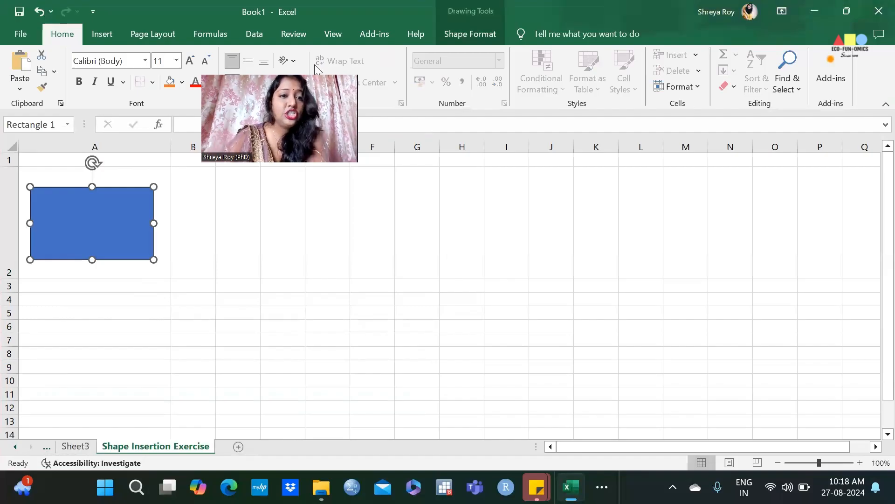
# Fill the rectangle in cell A2 with standard yellow and give it a standard red outline.
pyautogui.click(470, 34)
pyautogui.click(346, 55)
pyautogui.click(284, 216)
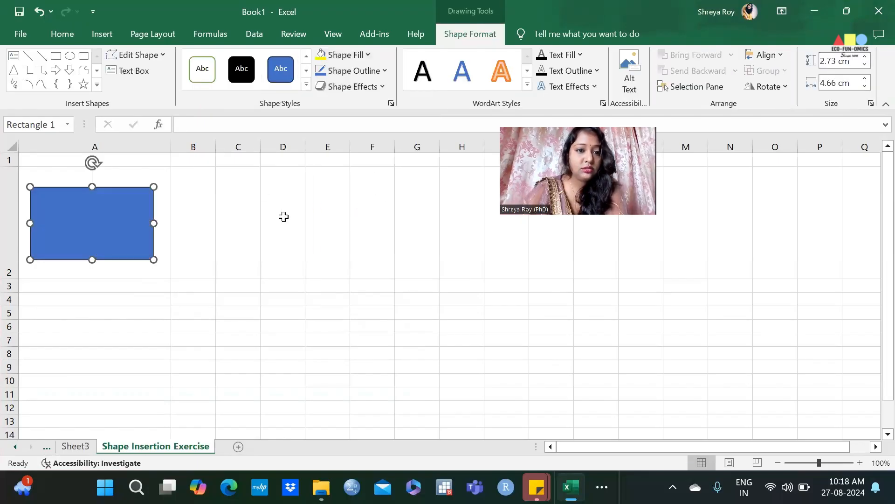
pyautogui.click(384, 72)
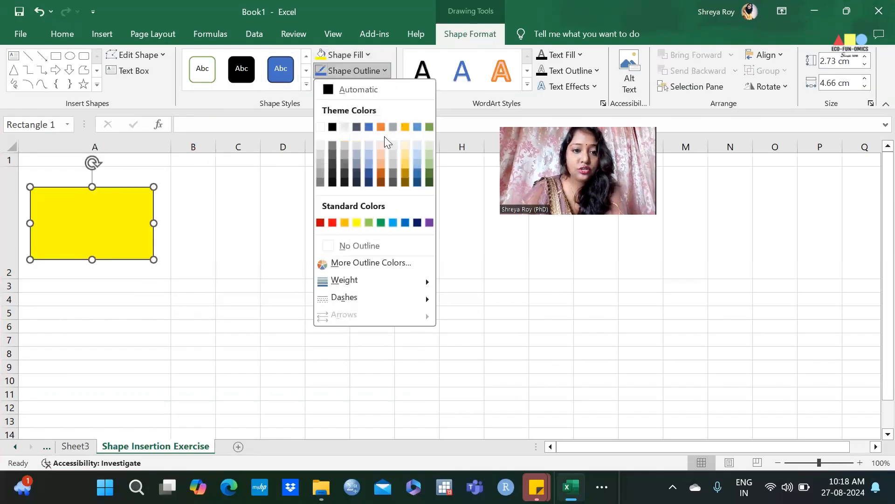
pyautogui.click(332, 222)
# Set the width of the rectangle's red outline to 2 pt.
pyautogui.click(380, 71)
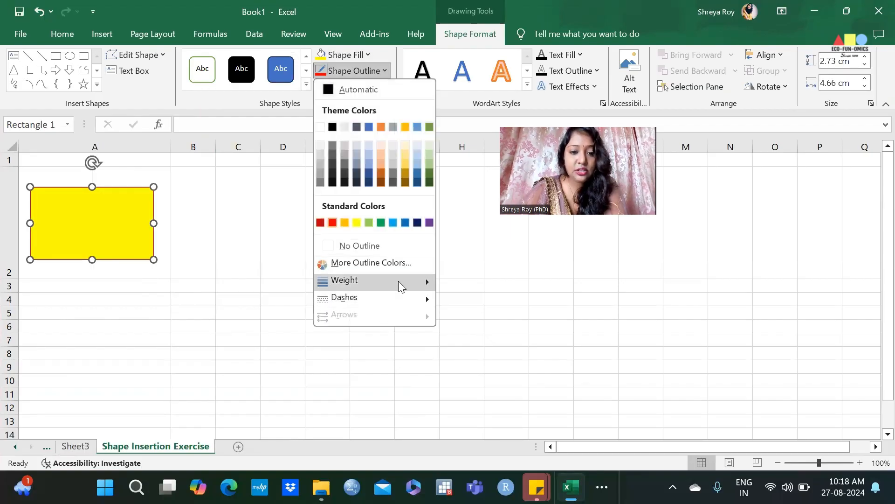
pyautogui.moveTo(399, 280)
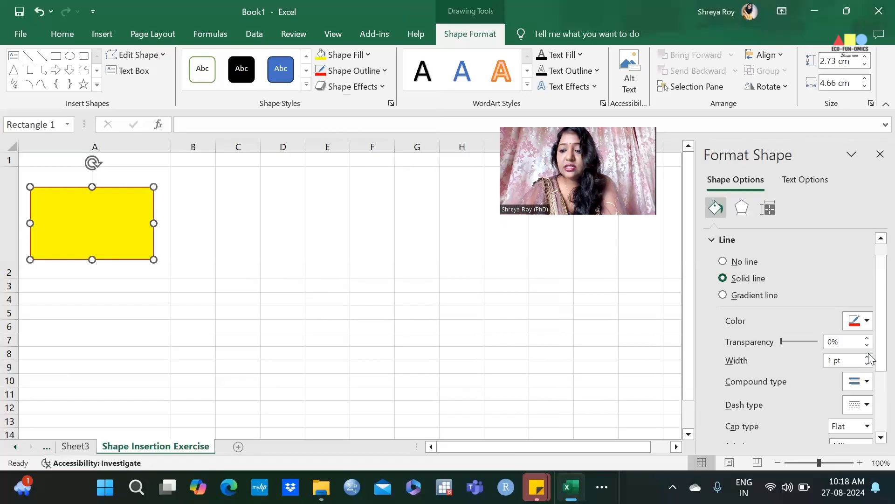
pyautogui.click(867, 357)
pyautogui.click(867, 357)
pyautogui.click(867, 357)
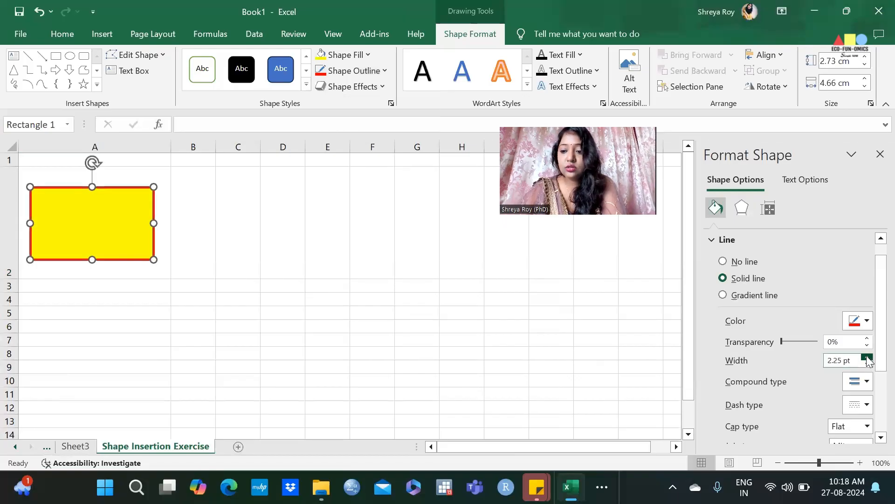
pyautogui.click(867, 357)
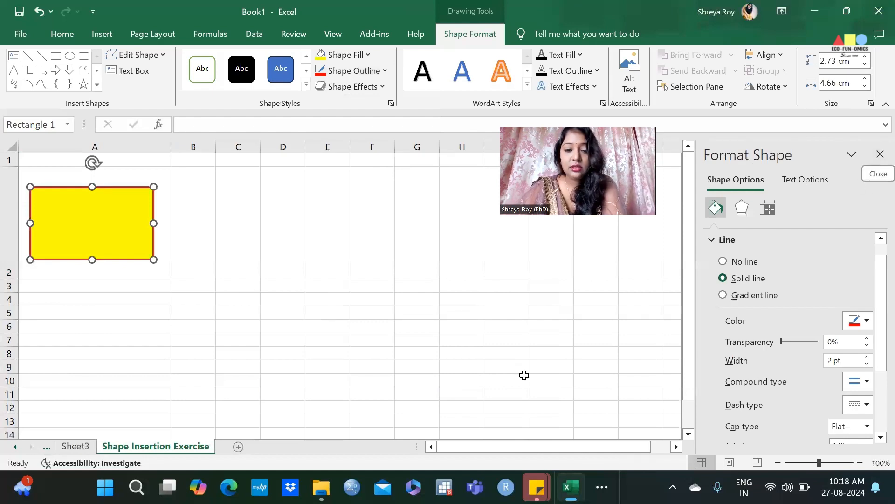
pyautogui.click(351, 288)
# Switch to the EXCEL handbook in Word and highlight the instruction to add a shadow effect to the rectangle.
pyautogui.click(602, 486)
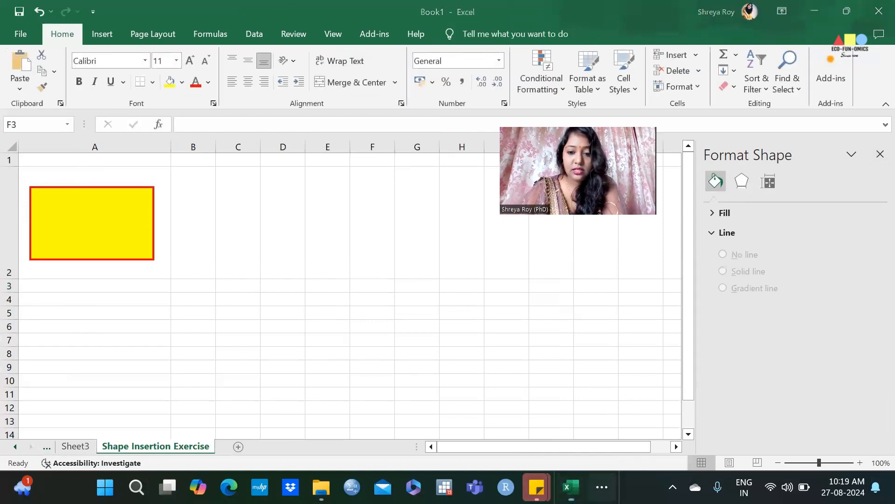
pyautogui.click(589, 444)
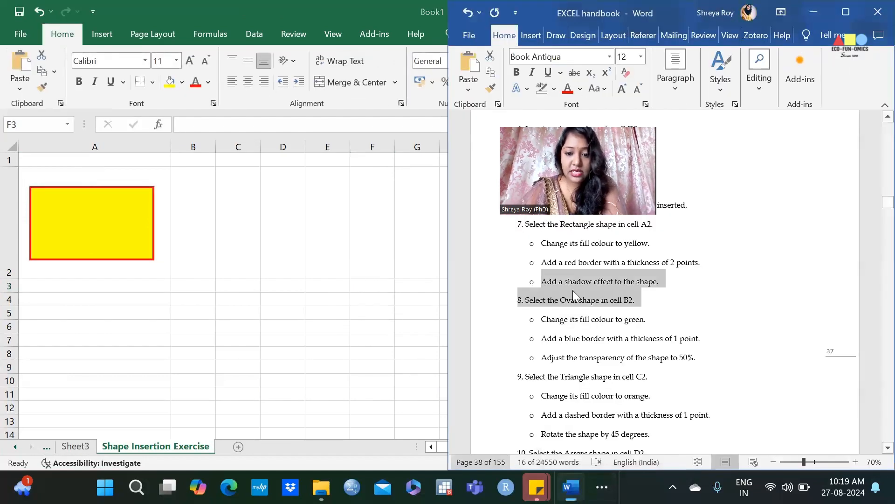
pyautogui.click(577, 336)
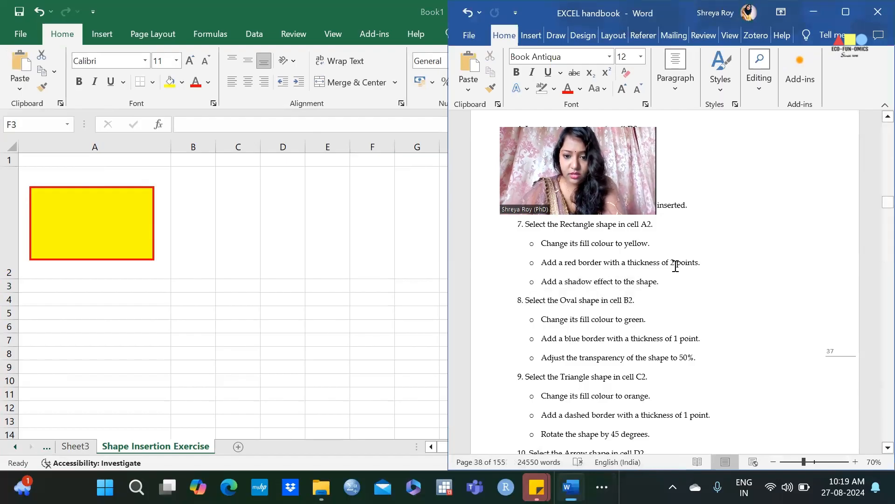
pyautogui.moveTo(543, 284); pyautogui.dragTo(647, 278)
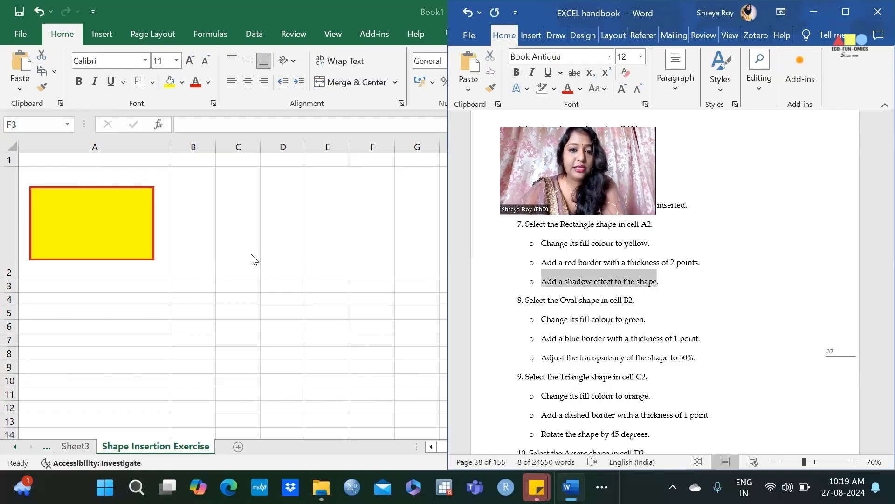
# Switch back to the Excel workbook and close the Format Shape pane.
pyautogui.click(252, 259)
pyautogui.click(131, 195)
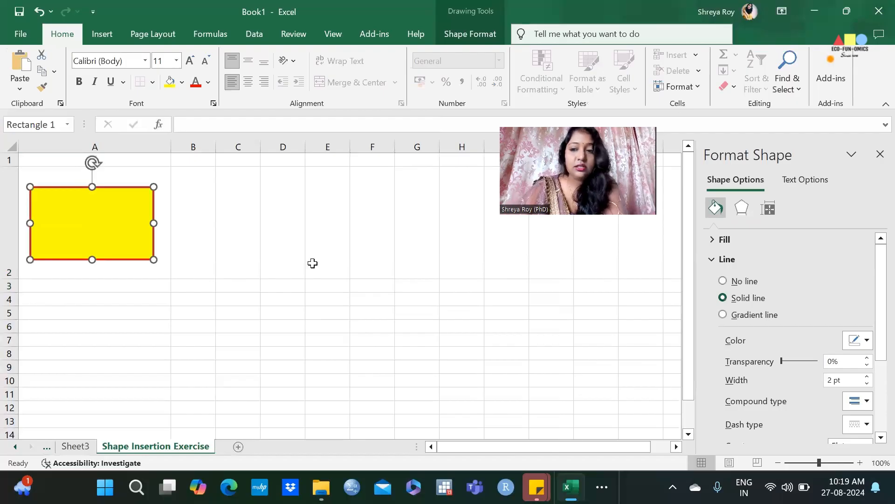
pyautogui.click(880, 153)
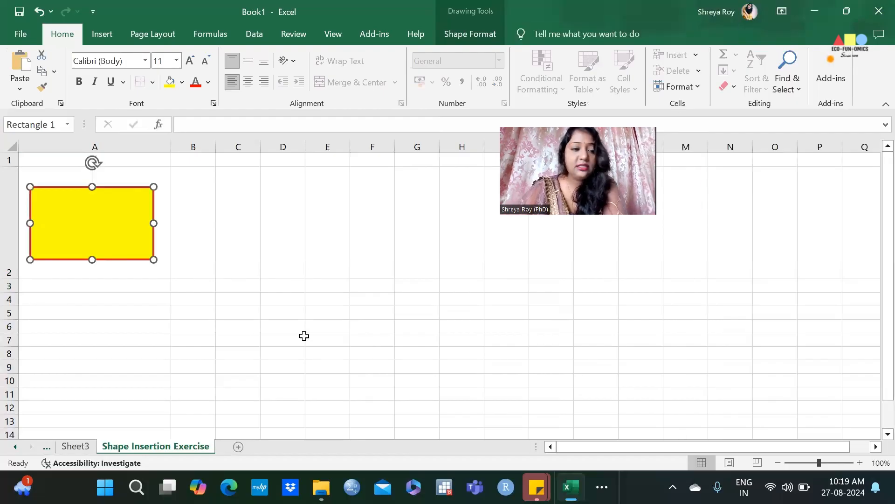
pyautogui.click(452, 31)
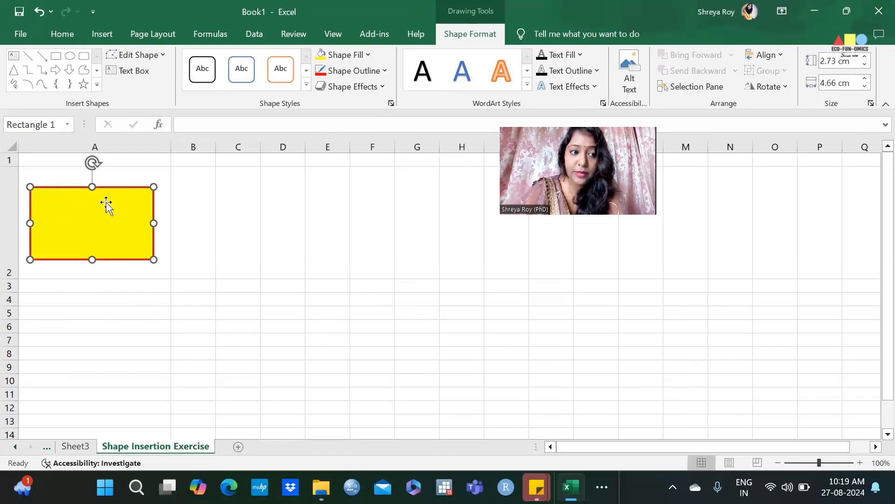
pyautogui.click(139, 174)
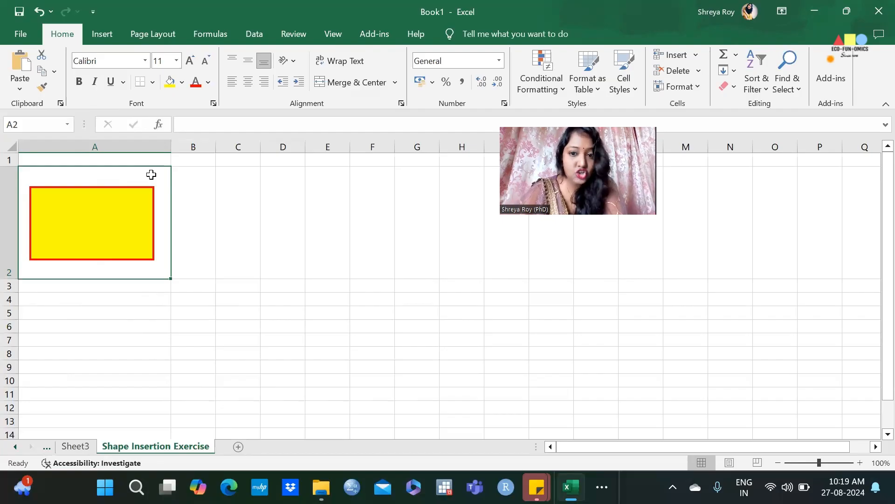
# Apply the first outer shadow preset to the yellow rectangle in cell A2.
pyautogui.click(73, 229)
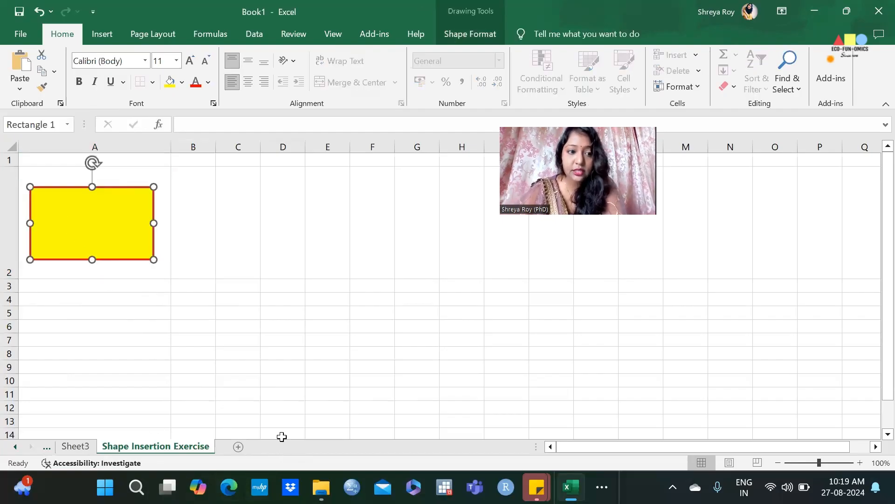
pyautogui.click(477, 33)
pyautogui.click(368, 87)
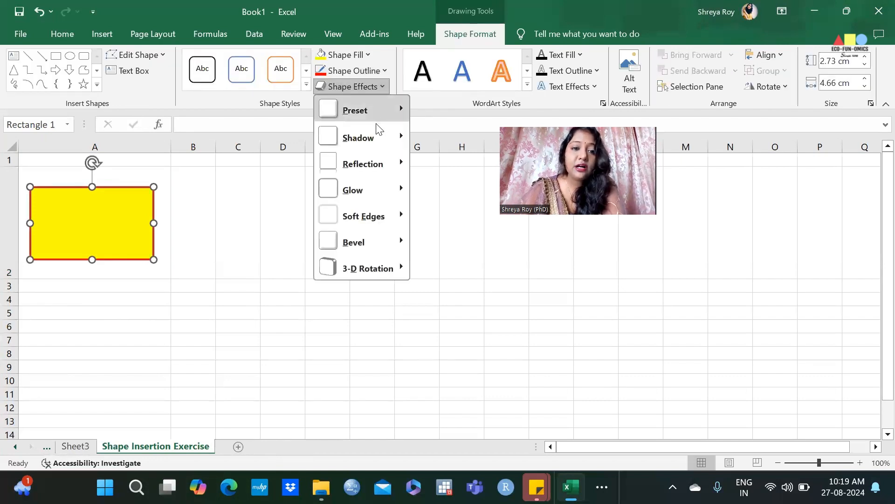
pyautogui.moveTo(377, 139)
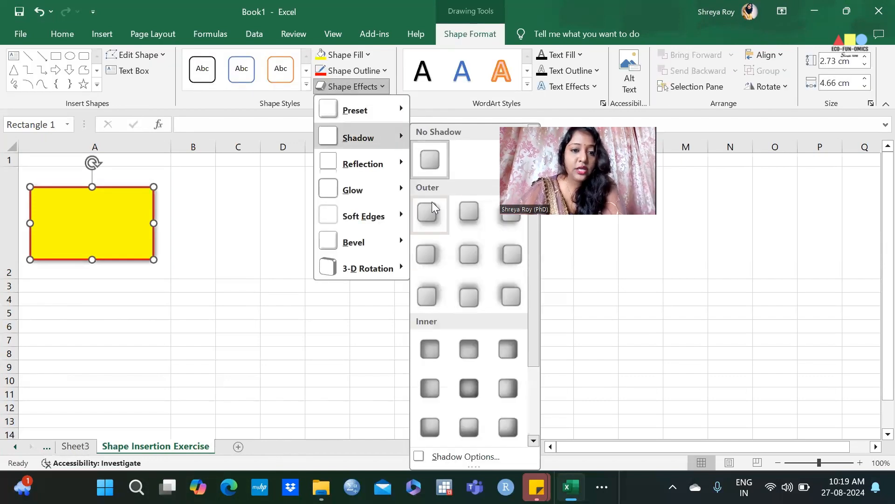
pyautogui.click(430, 215)
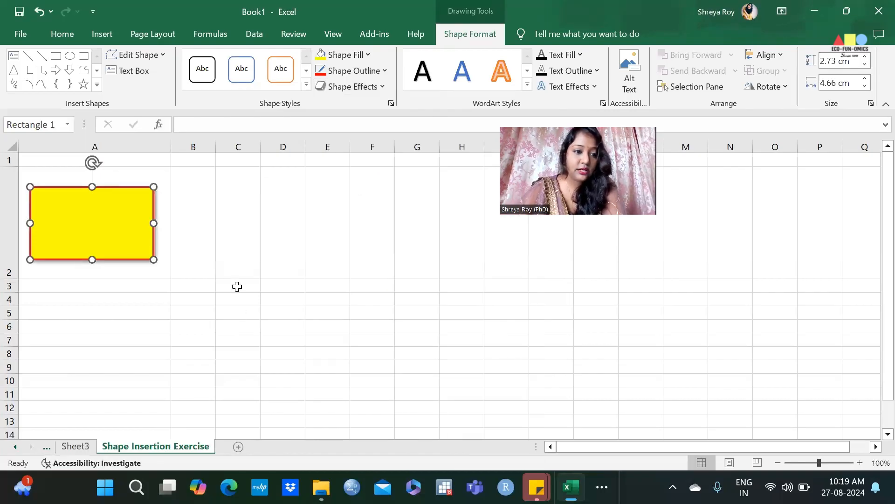
pyautogui.click(236, 286)
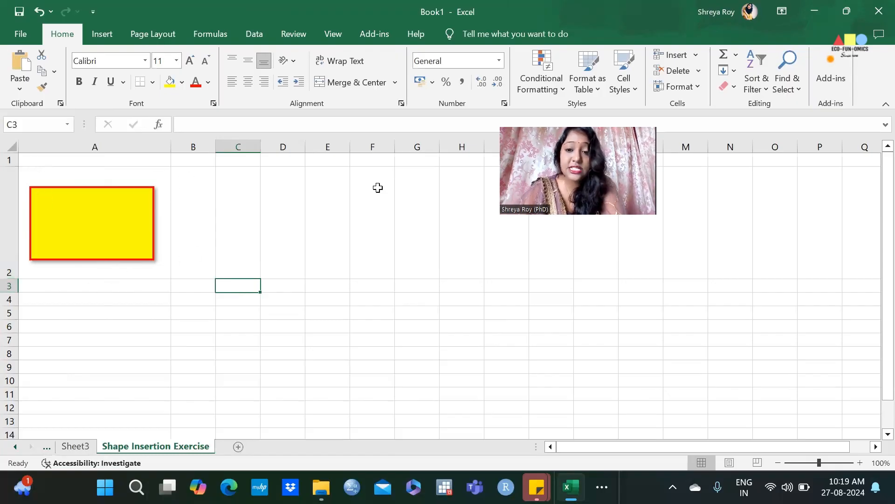
# Switch to the EXCEL handbook in Word and highlight the instruction to adjust the shape's transparency to 50%.
pyautogui.click(602, 486)
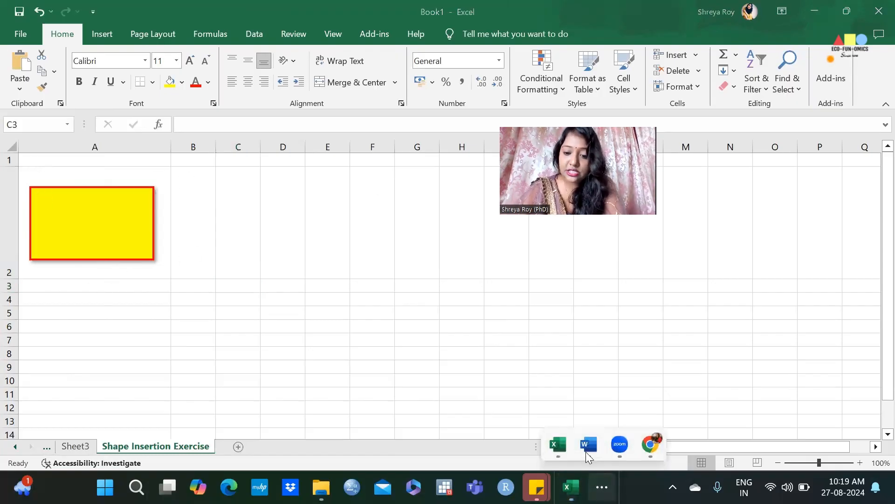
pyautogui.click(586, 451)
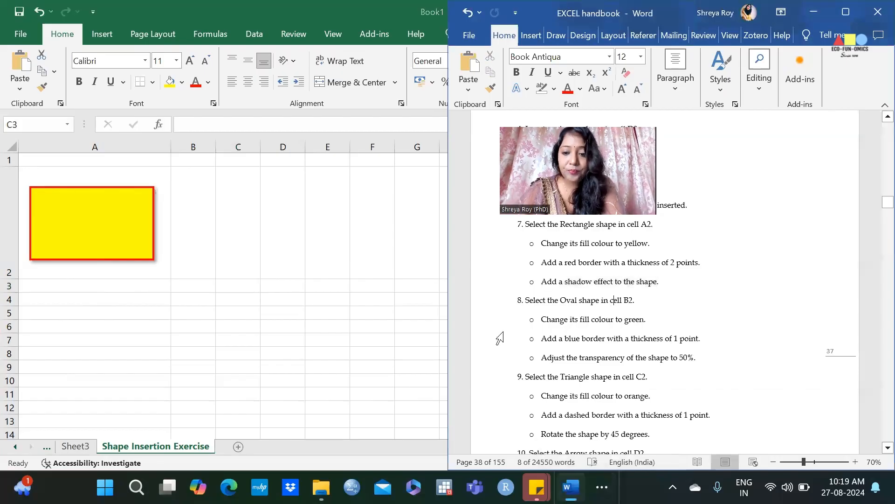
pyautogui.scroll(-2, 499, 338)
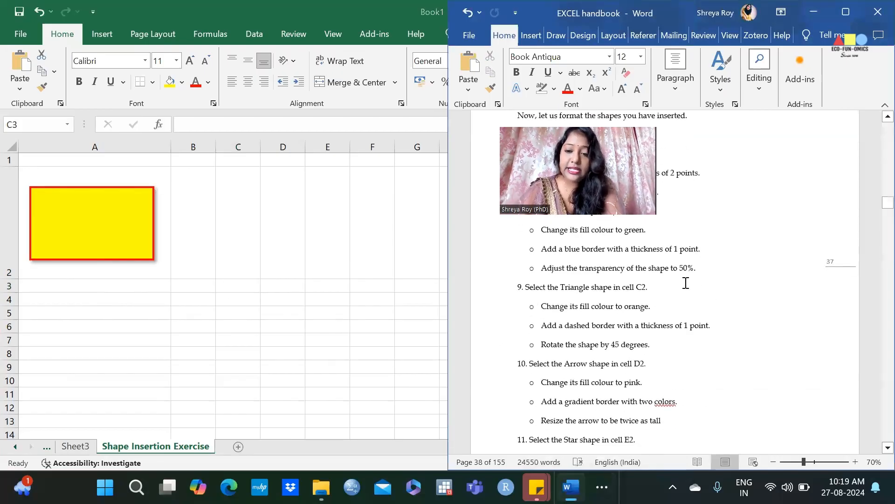
pyautogui.moveTo(567, 270); pyautogui.dragTo(711, 268)
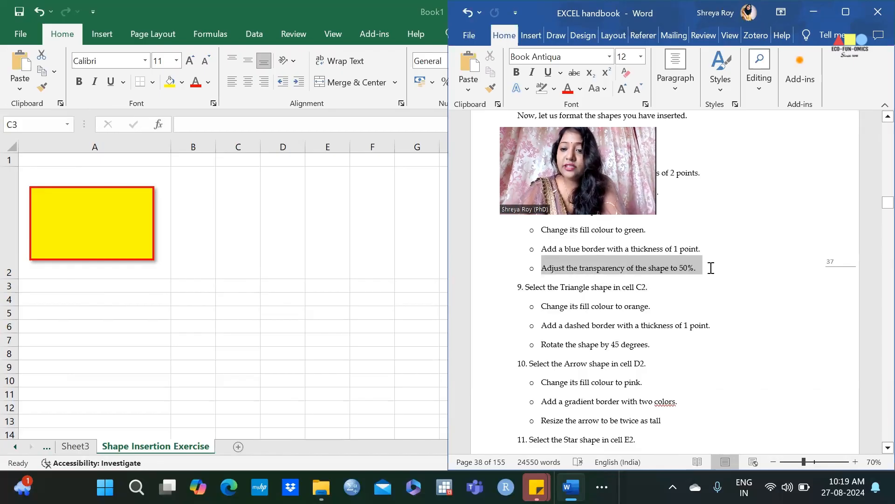
# Back in Excel, set the transparency of the rectangle's yellow fill to 50%.
pyautogui.click(144, 226)
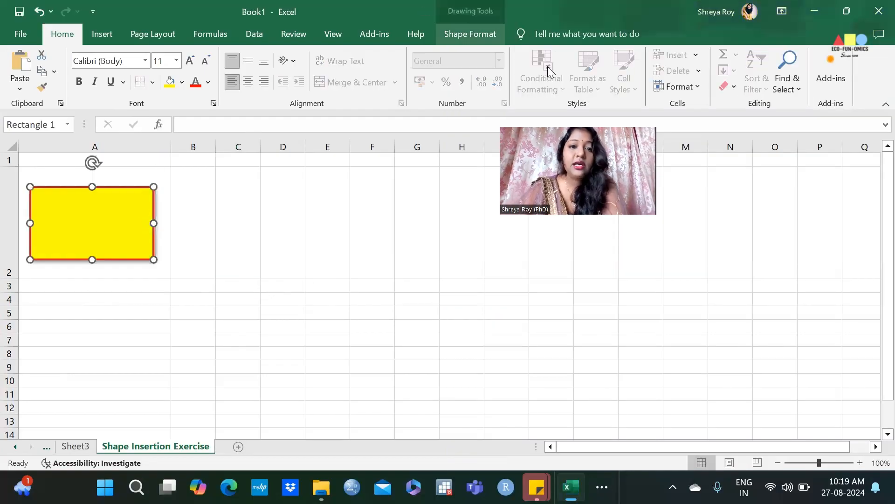
pyautogui.click(470, 34)
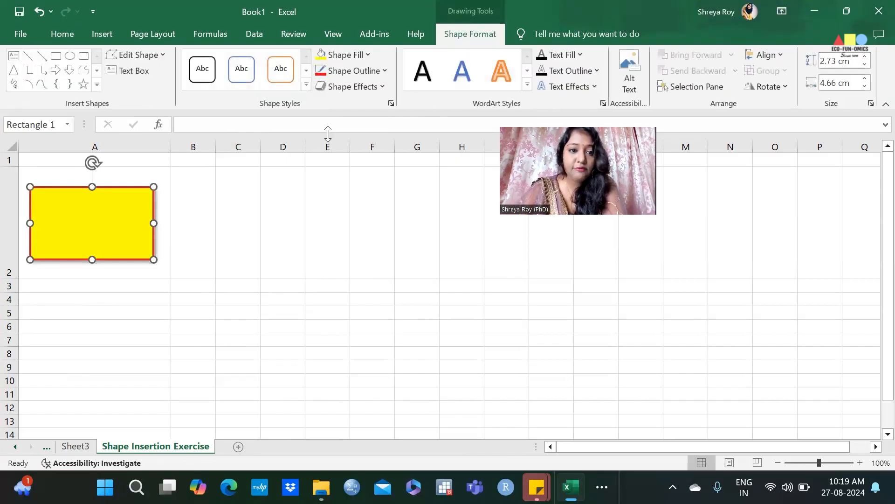
pyautogui.click(368, 55)
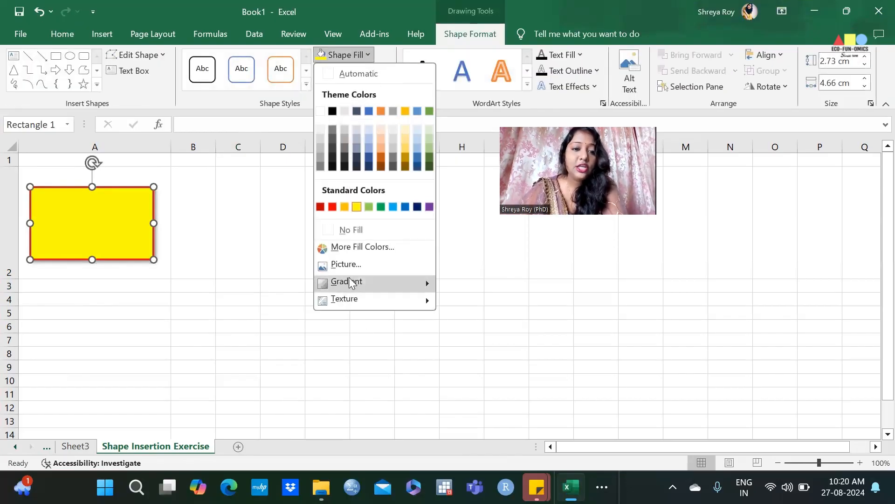
pyautogui.click(369, 251)
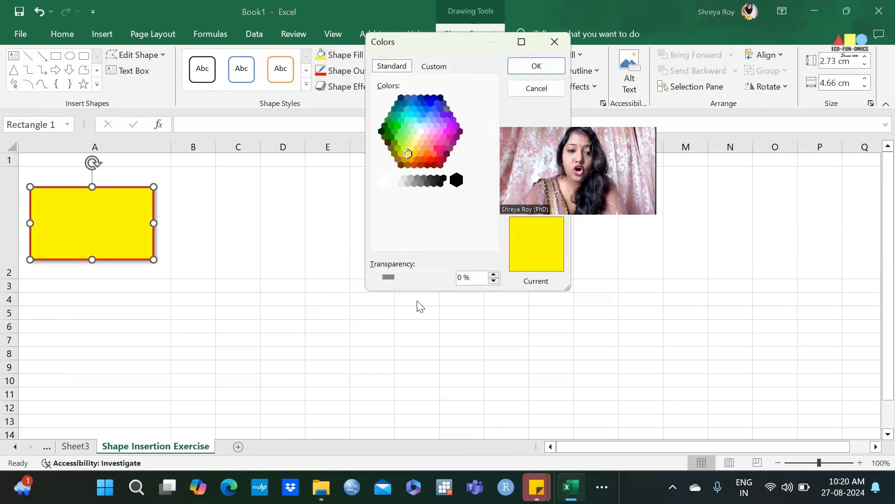
pyautogui.click(493, 275)
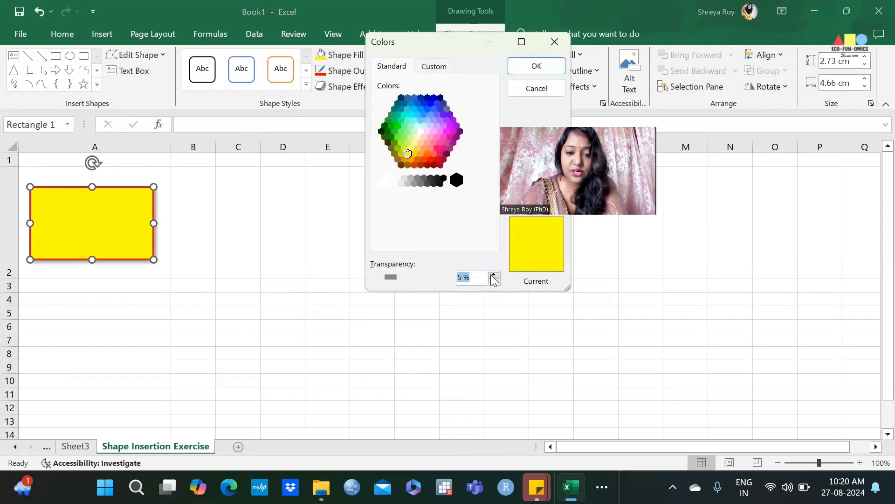
pyautogui.click(461, 277)
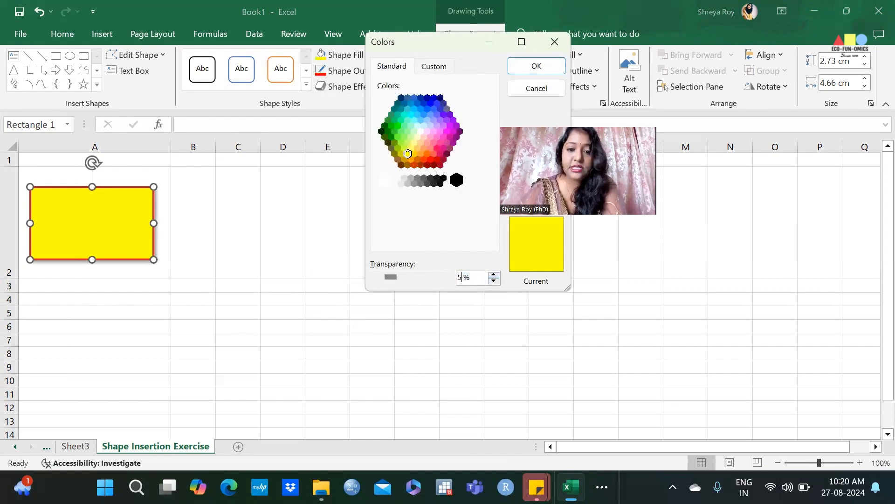
pyautogui.write('0')
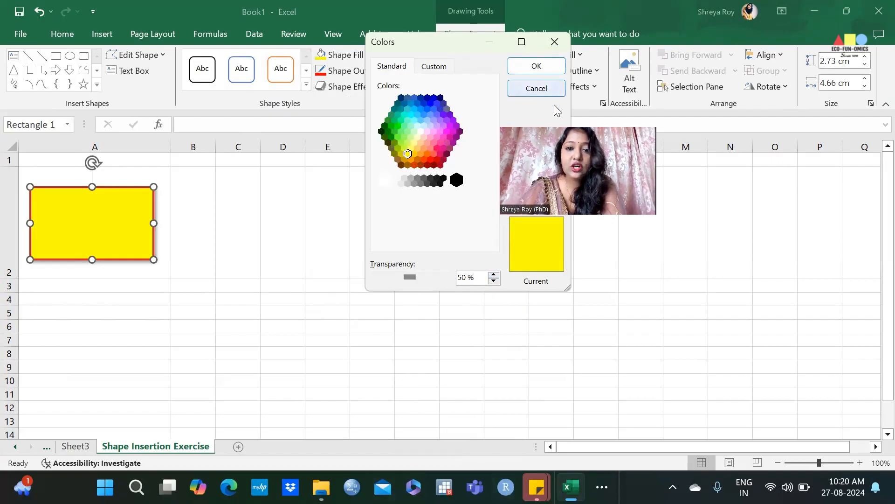
pyautogui.click(536, 67)
pyautogui.click(262, 261)
pyautogui.click(128, 256)
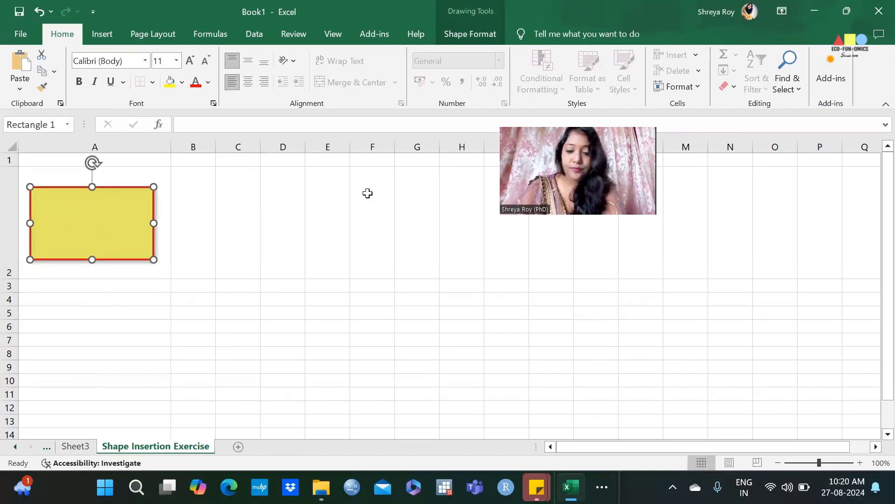
# Switch to the EXCEL handbook in Word and highlight the triangle's fill, dashed border and 45-degree rotation instructions.
pyautogui.click(602, 486)
pyautogui.click(588, 457)
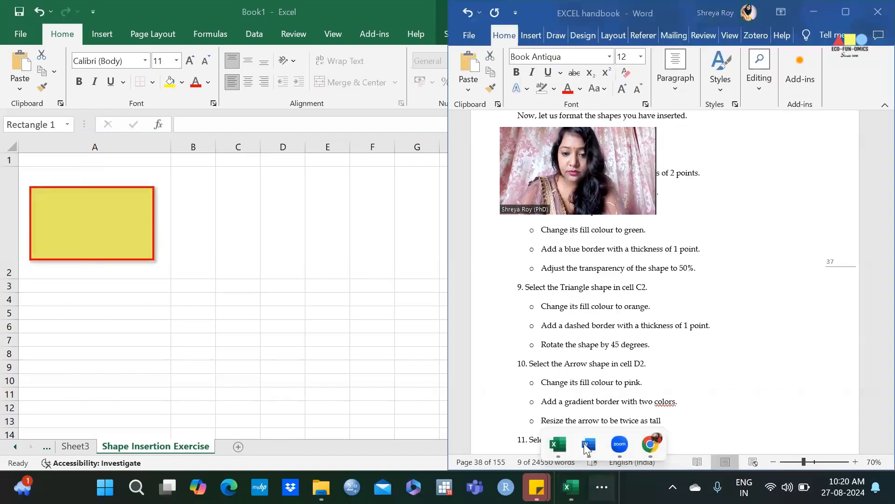
pyautogui.scroll(-2, 524, 314)
pyautogui.click(723, 266)
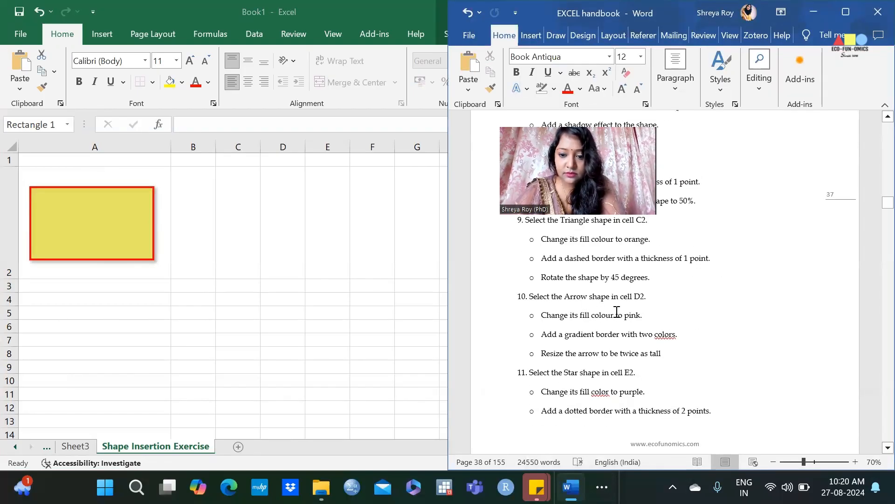
pyautogui.moveTo(541, 259); pyautogui.dragTo(718, 266)
pyautogui.moveTo(537, 237); pyautogui.dragTo(749, 270)
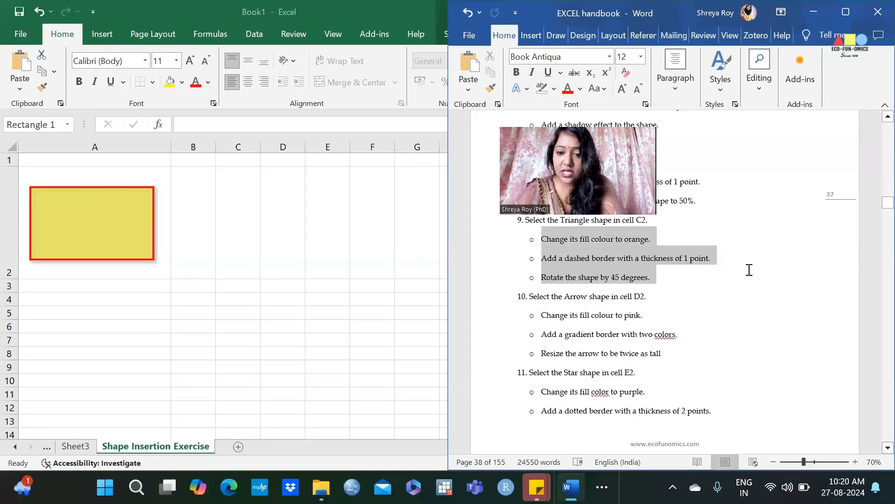
pyautogui.click(542, 278)
pyautogui.moveTo(542, 278); pyautogui.dragTo(651, 280)
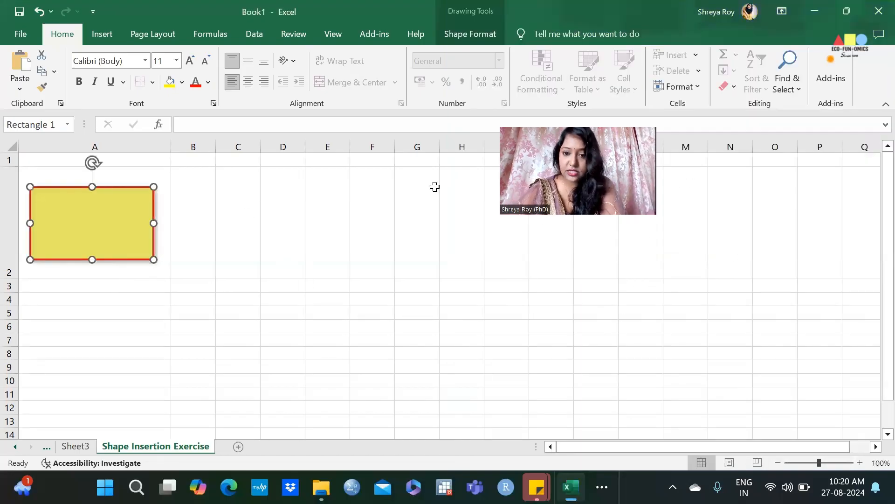
# Set the yellow rectangle's rotation to 45° through the detailed rotation options and deselect the shape.
pyautogui.click(485, 40)
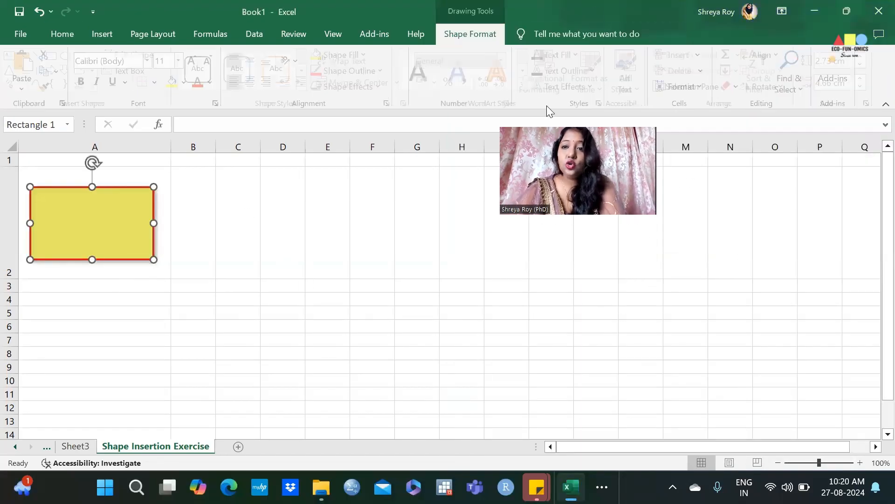
pyautogui.click(783, 86)
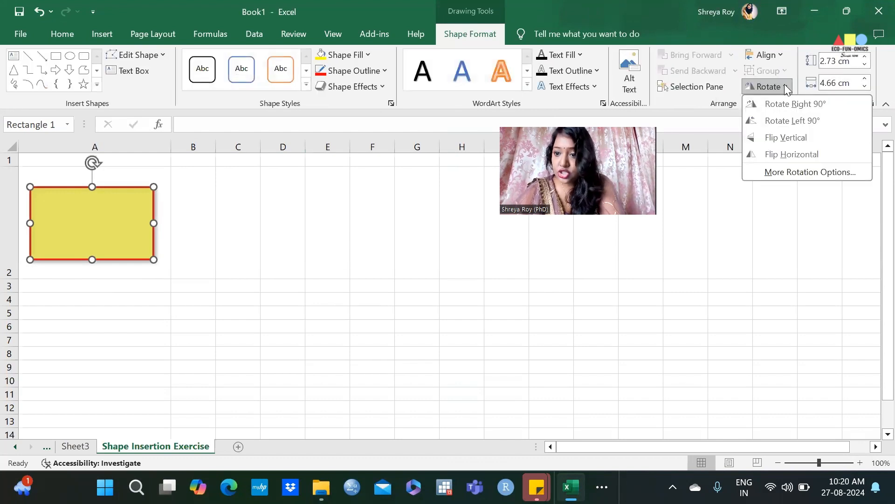
pyautogui.click(786, 173)
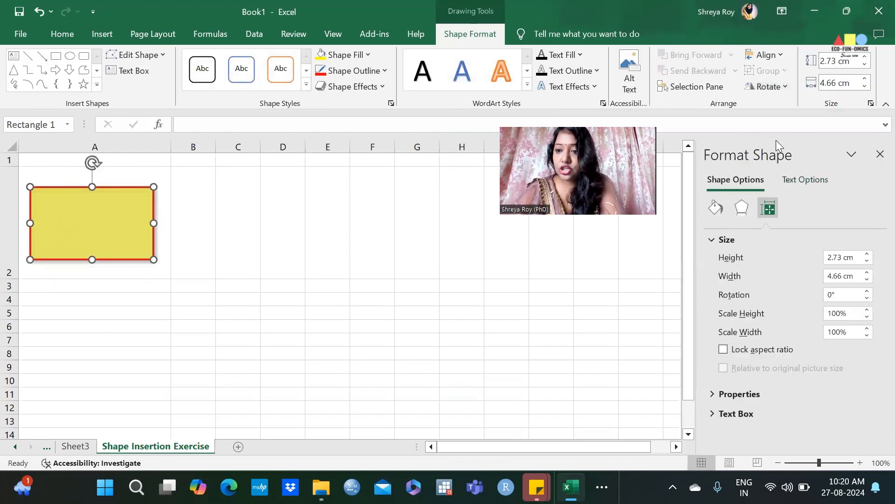
pyautogui.click(784, 85)
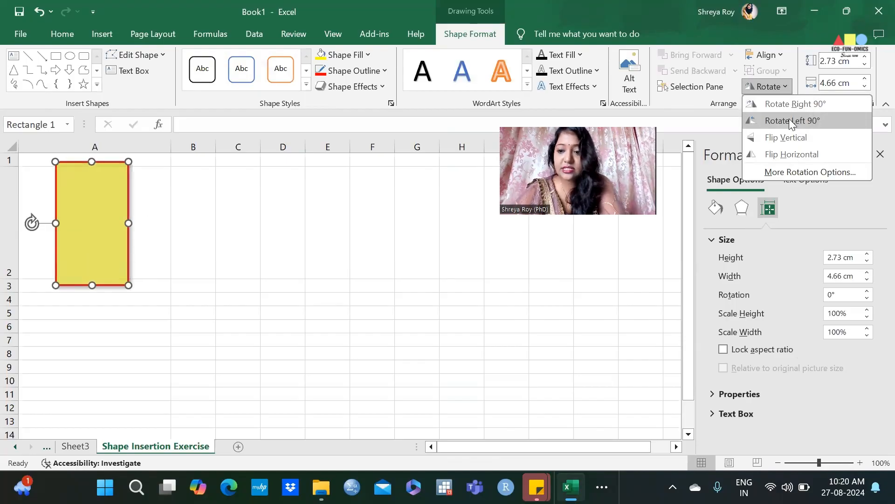
pyautogui.click(833, 295)
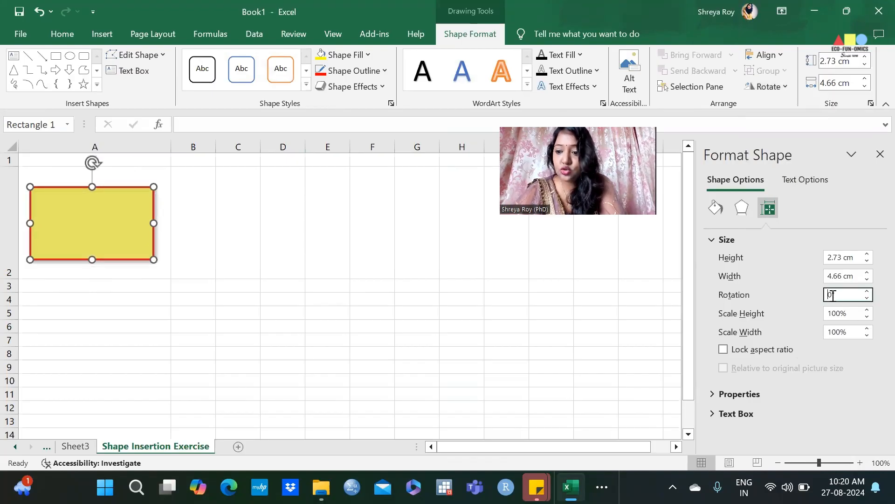
pyautogui.press('BackSpace')
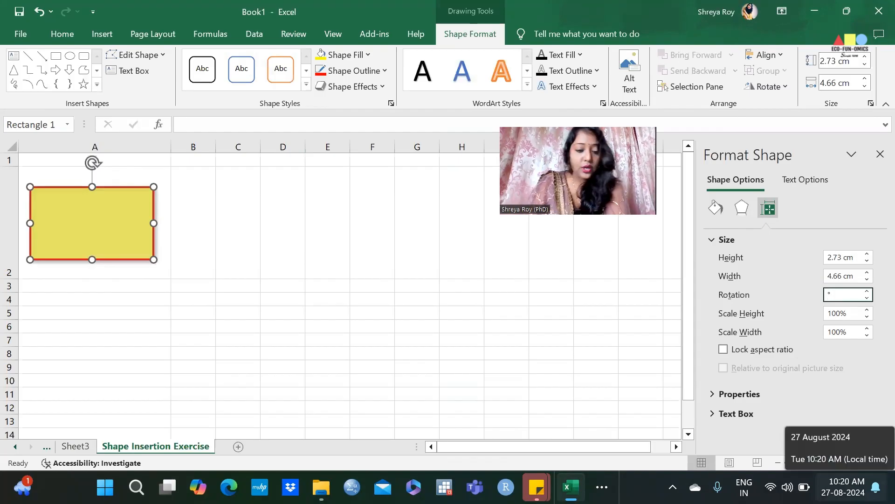
pyautogui.write('45')
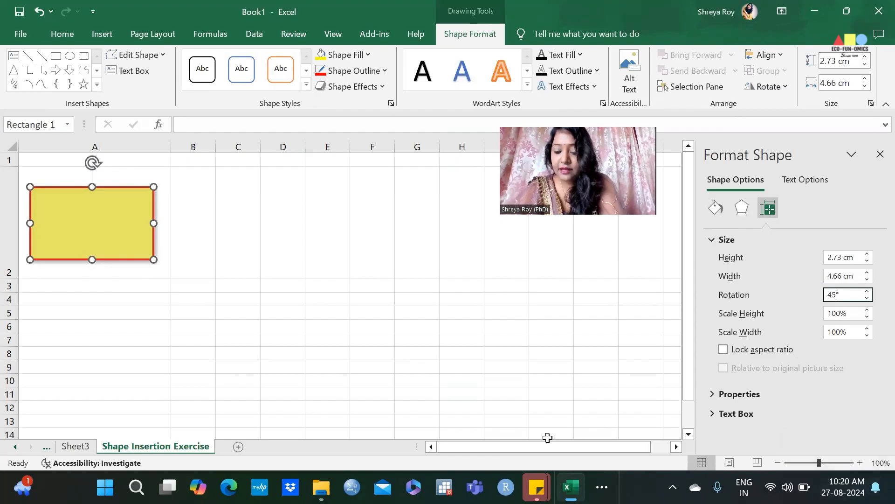
pyautogui.press('Return')
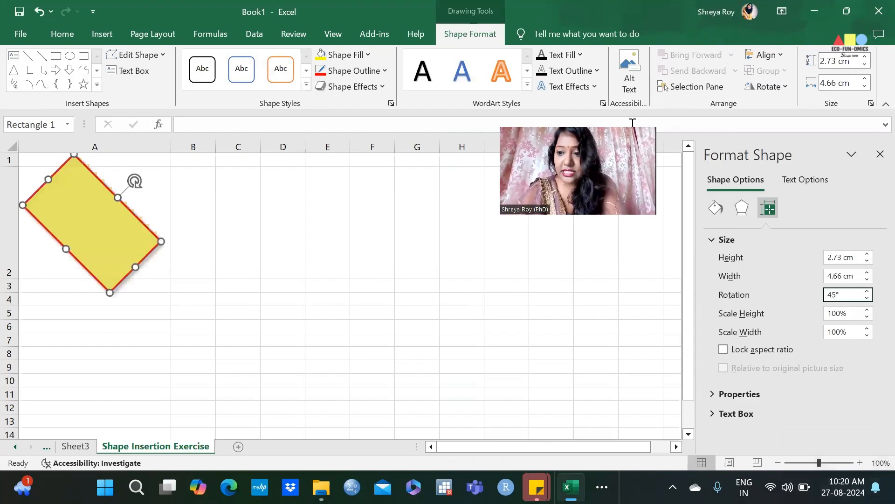
pyautogui.click(880, 155)
pyautogui.click(158, 254)
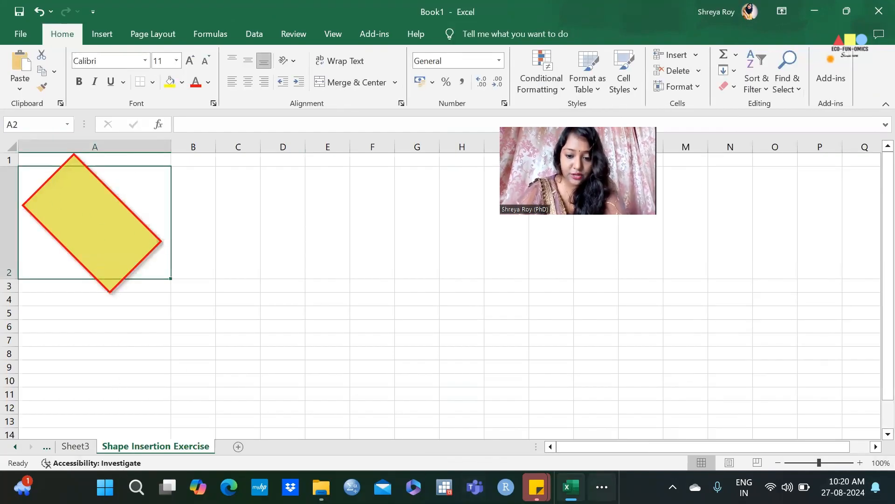
# Switch to the EXCEL handbook in Word, review the arrow, star and heart formatting tasks, and highlight the heart's fill, border and bevel instructions.
pyautogui.click(602, 486)
pyautogui.click(580, 451)
pyautogui.click(621, 279)
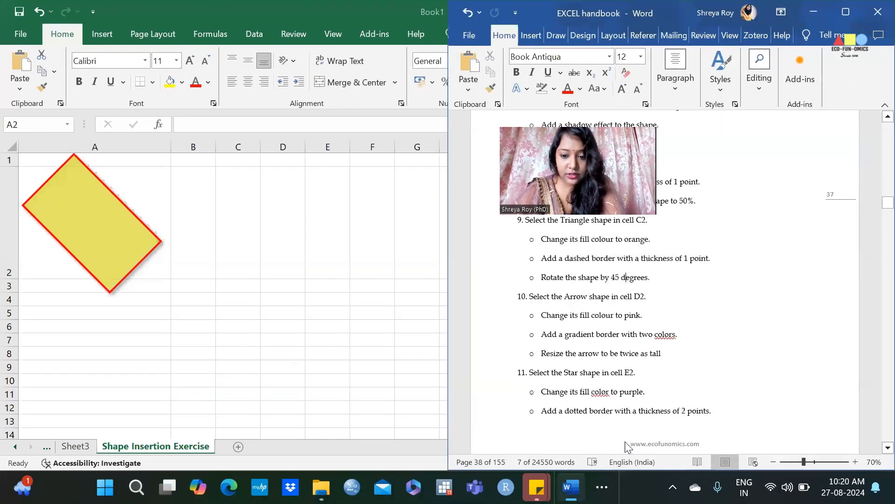
pyautogui.scroll(-2, 693, 338)
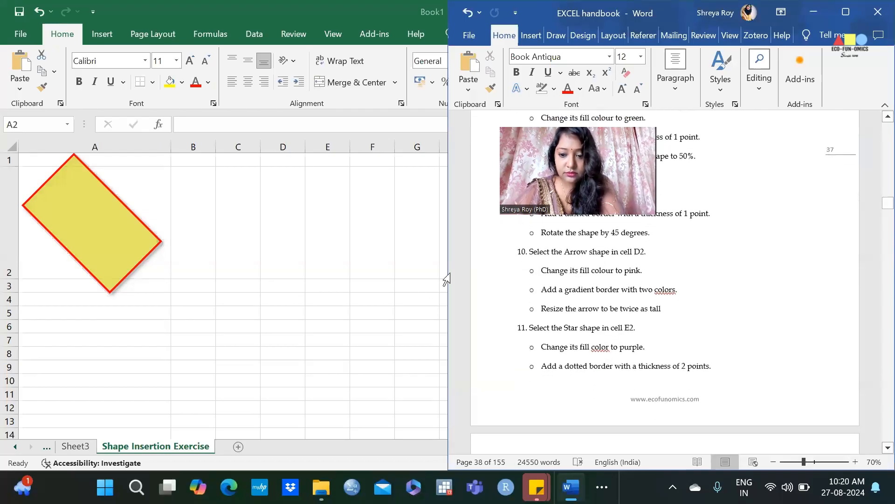
pyautogui.scroll(-3, 670, 321)
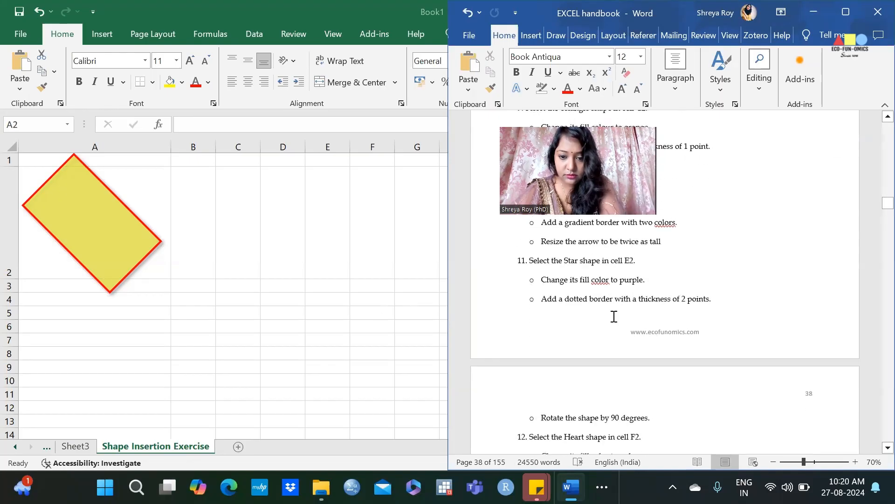
pyautogui.scroll(-3, 746, 317)
pyautogui.scroll(-4, 760, 303)
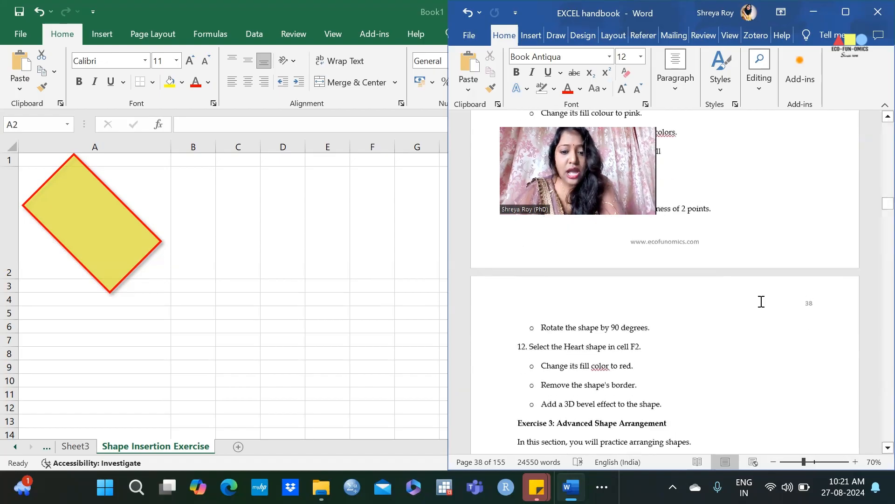
pyautogui.moveTo(549, 294); pyautogui.dragTo(670, 340)
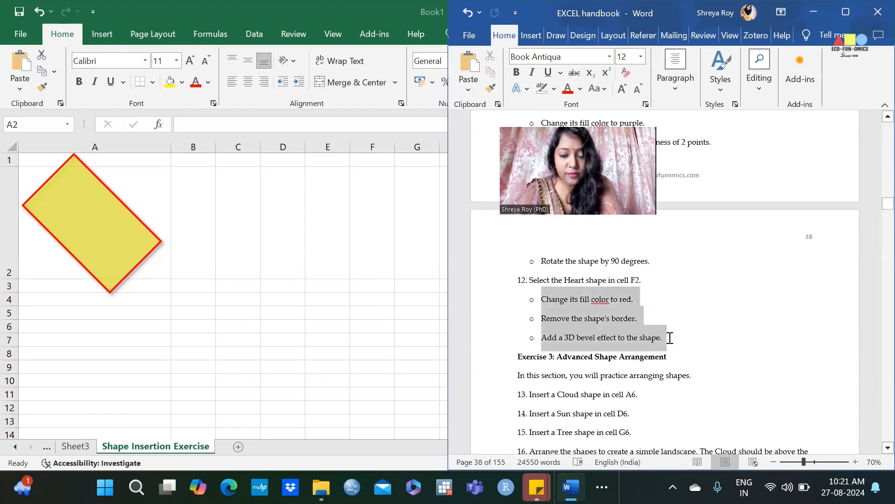
pyautogui.click(557, 262)
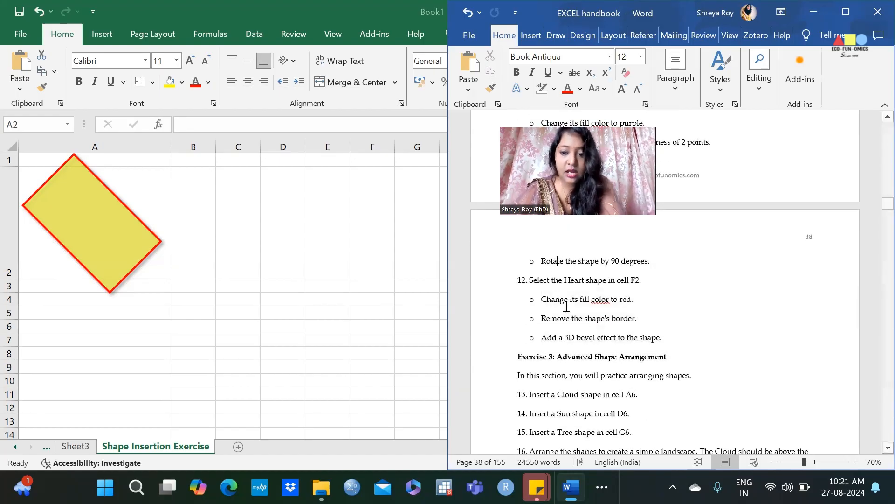
# Read through Exercise 3 on shape arrangement and highlight the Challenge Exercise instructions on text box labels, gradients and 3D effects.
pyautogui.scroll(-3, 567, 307)
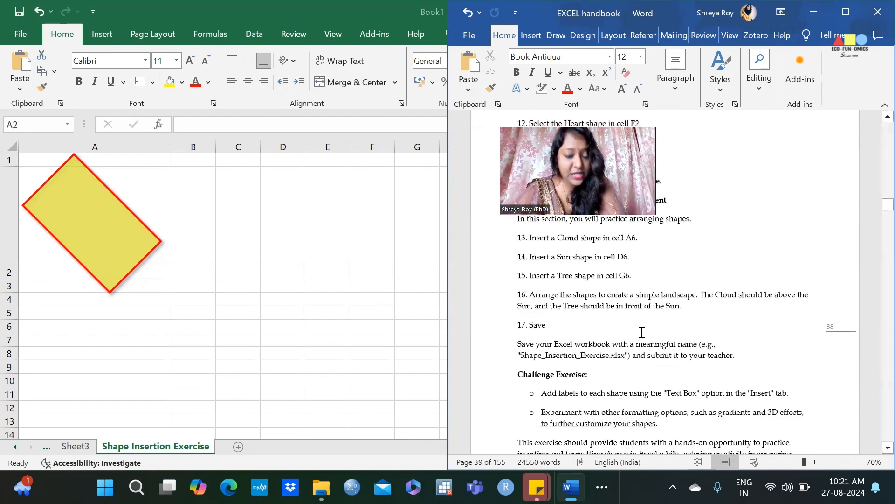
pyautogui.scroll(2, 753, 263)
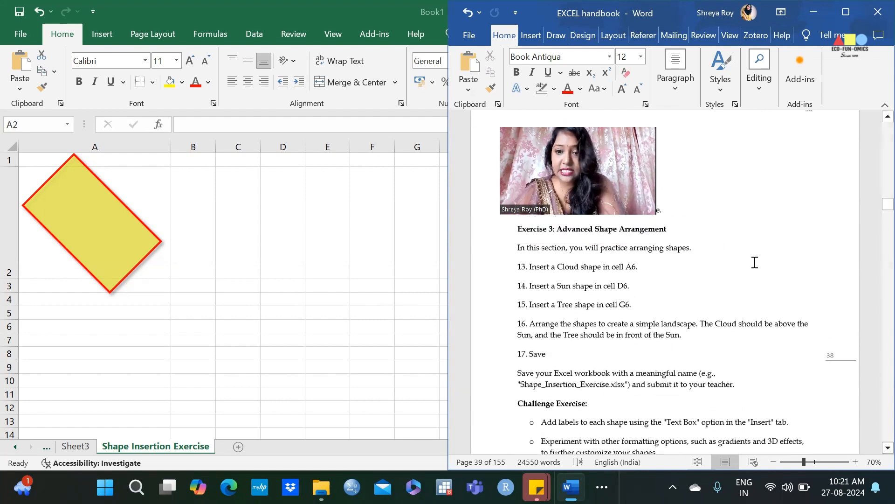
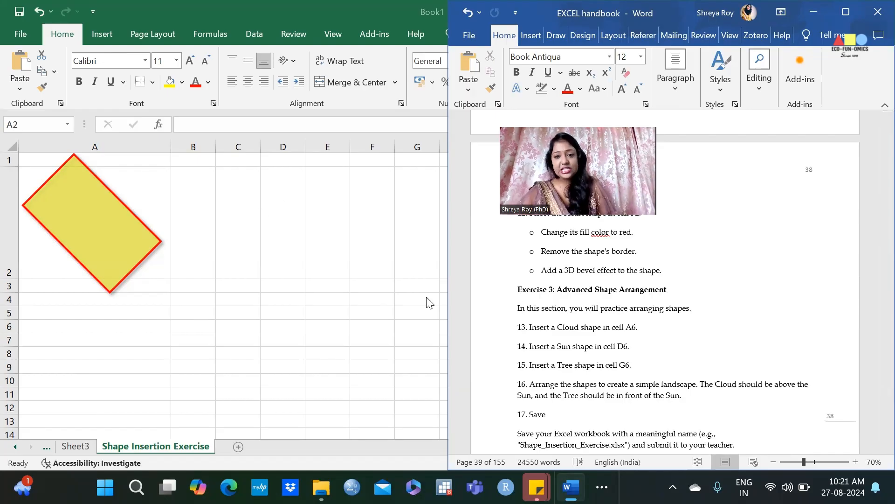
pyautogui.scroll(-5, 735, 375)
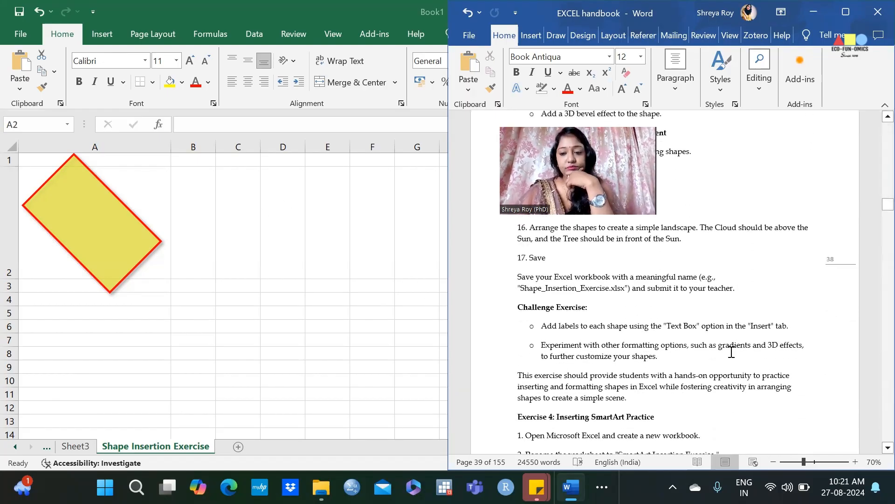
pyautogui.scroll(2, 731, 353)
pyautogui.scroll(-3, 558, 329)
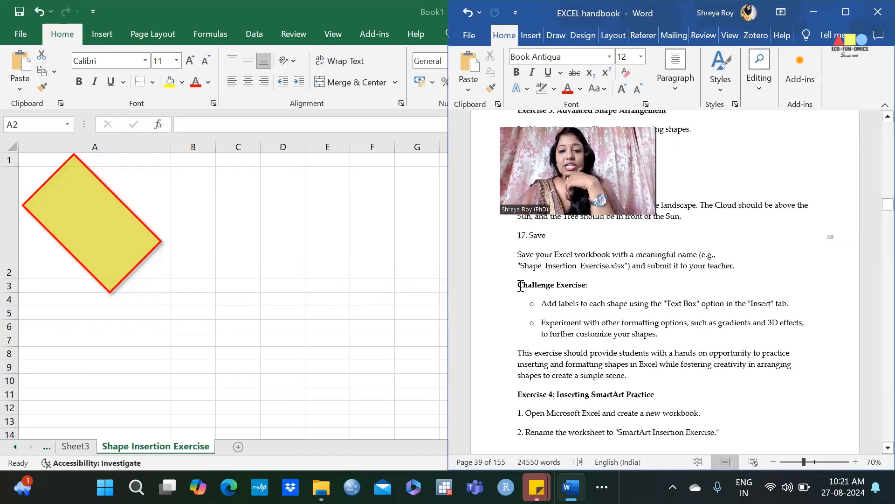
pyautogui.moveTo(526, 287); pyautogui.dragTo(600, 286)
pyautogui.moveTo(542, 304); pyautogui.dragTo(648, 309)
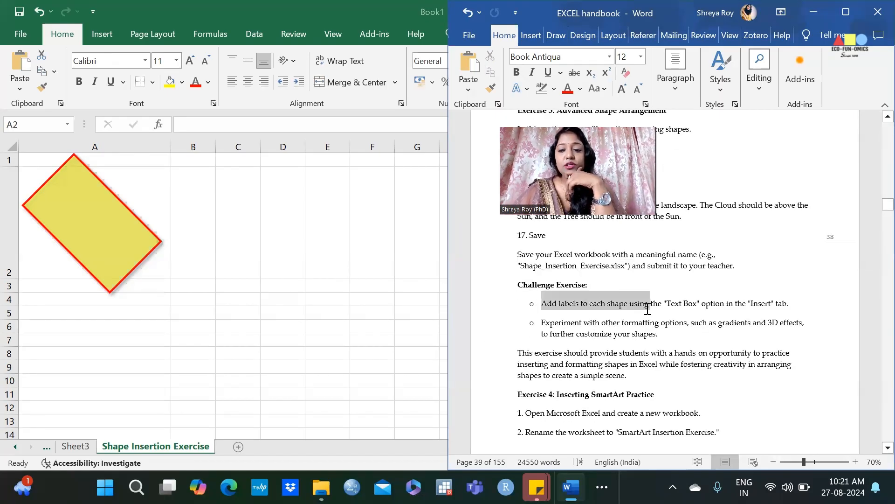
pyautogui.click(652, 333)
pyautogui.moveTo(699, 323); pyautogui.dragTo(798, 323)
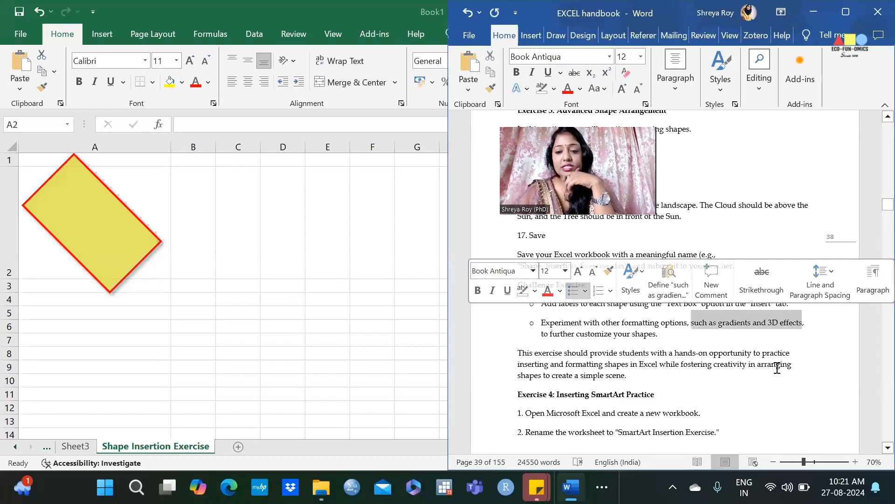
pyautogui.click(685, 373)
# Switch back to Excel and draw a text box about 2.65 cm wide and 1.18 cm high over the yellow rectangle.
pyautogui.click(68, 219)
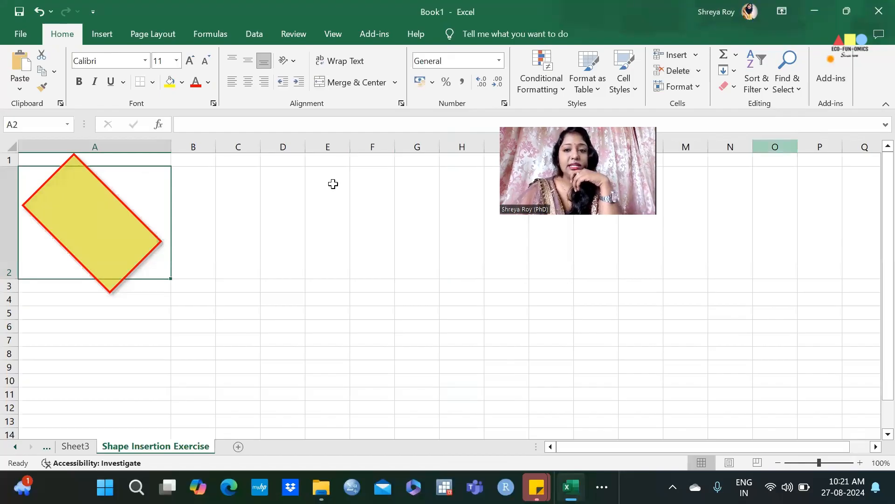
pyautogui.click(462, 191)
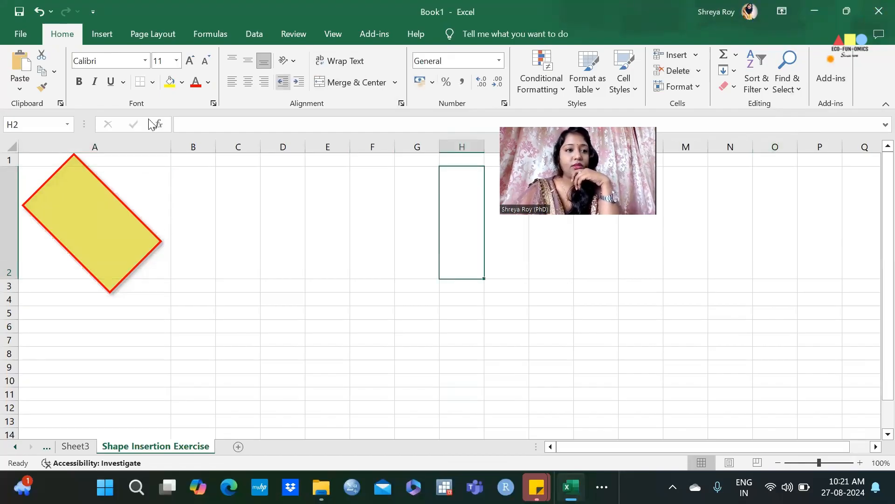
pyautogui.click(101, 31)
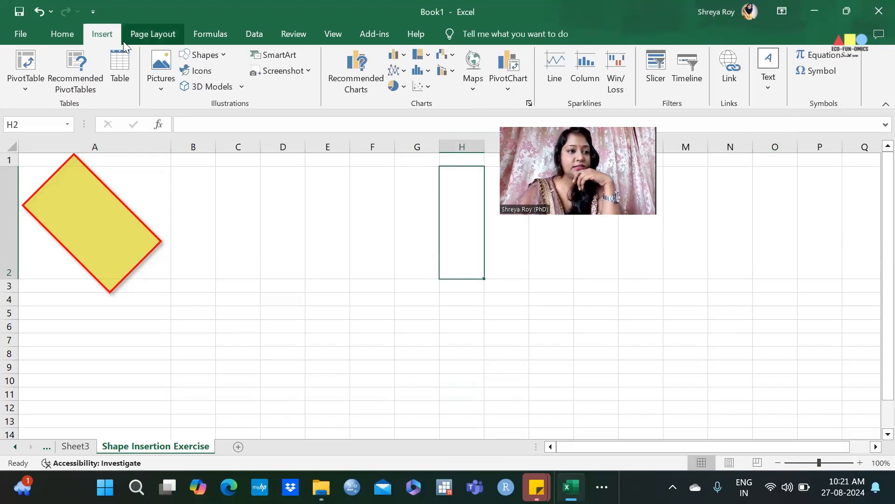
pyautogui.click(70, 200)
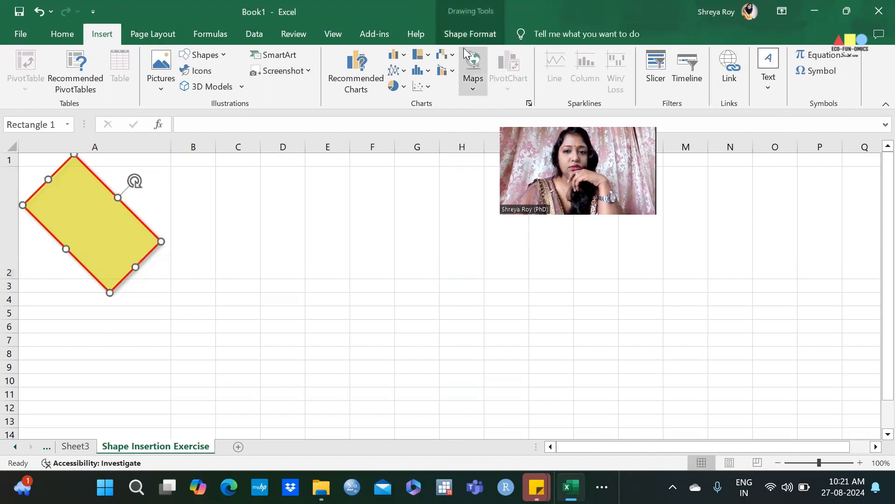
pyautogui.click(458, 31)
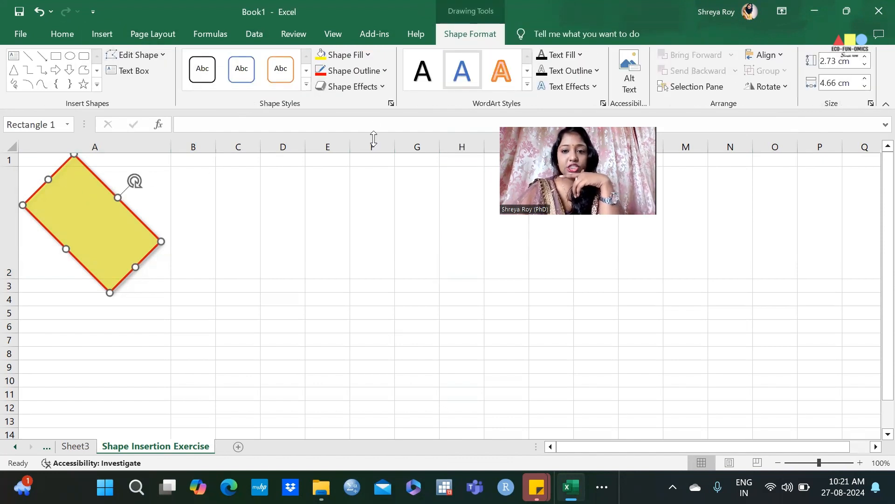
pyautogui.click(131, 76)
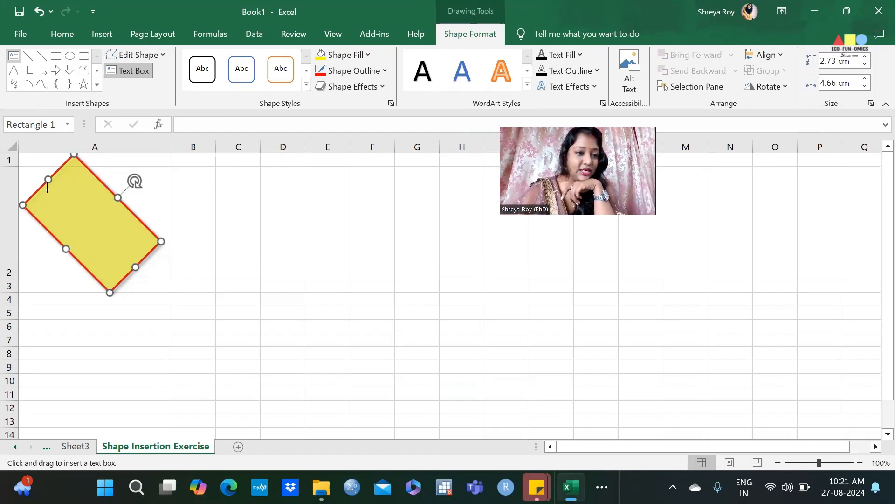
pyautogui.moveTo(46, 199); pyautogui.dragTo(116, 231)
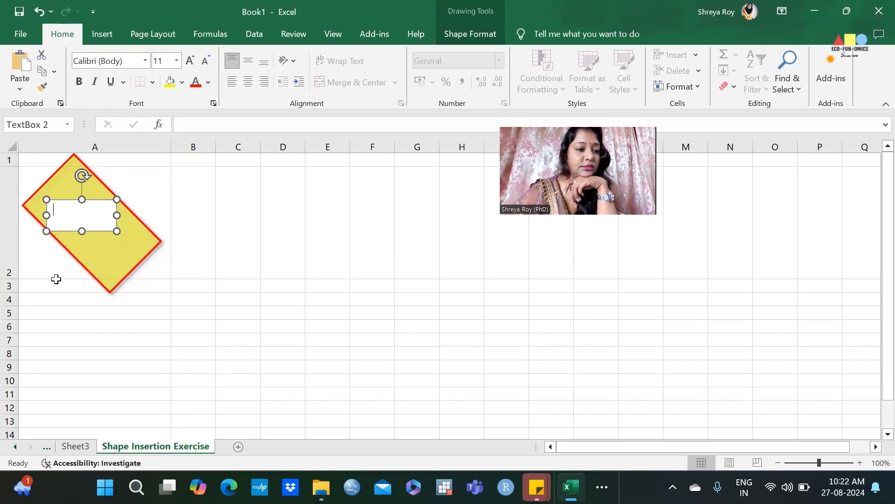
# Tilt the text box slightly clockwise and enter the label "Excel Lecture" in it.
pyautogui.moveTo(82, 176); pyautogui.dragTo(95, 177)
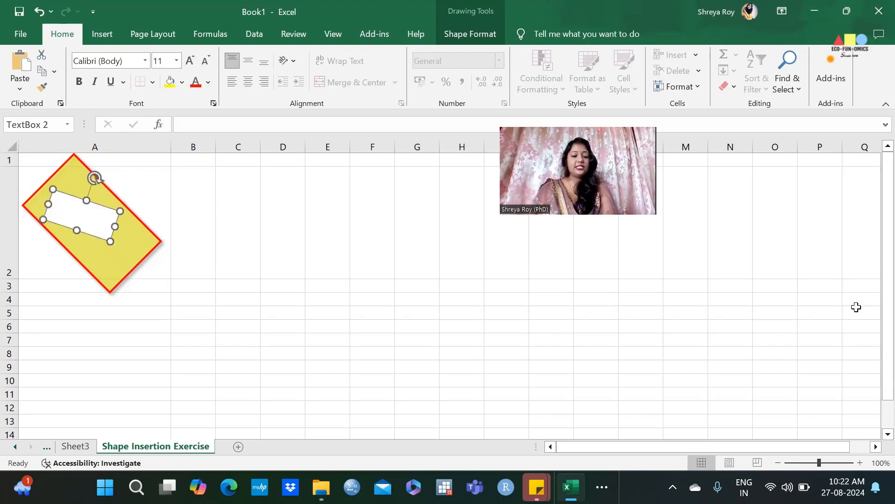
pyautogui.write('cel Lecture 2')
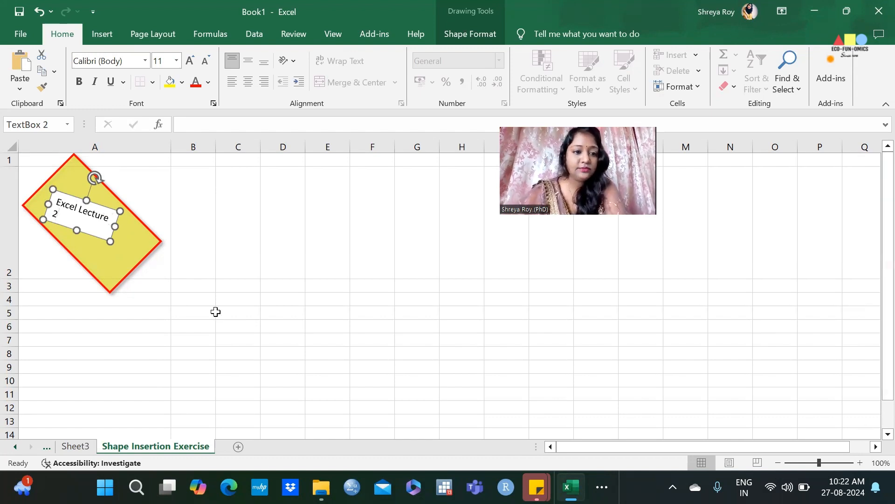
pyautogui.click(229, 256)
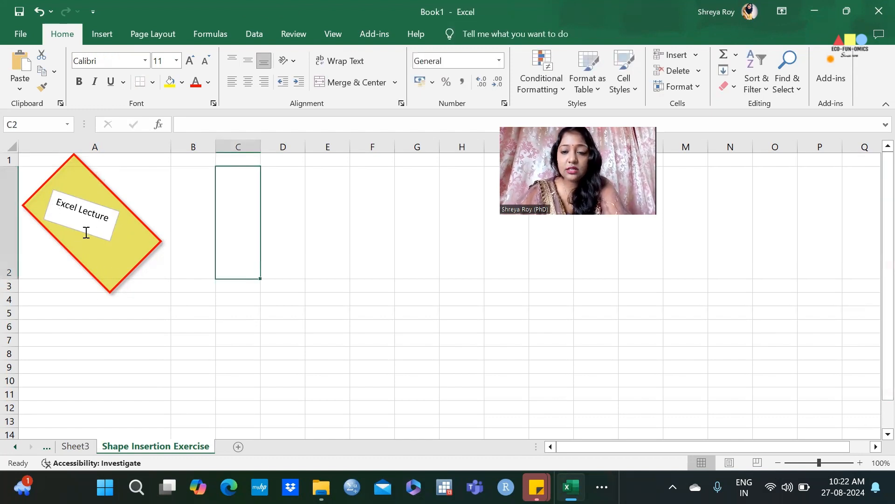
# Apply the transparent preset shape style with black text to the "Excel Lecture" text box.
pyautogui.click(103, 239)
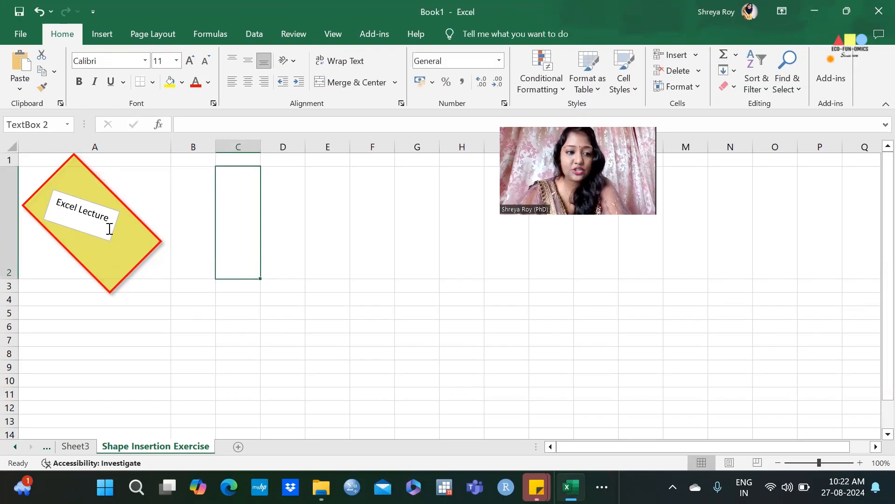
pyautogui.press('Delete')
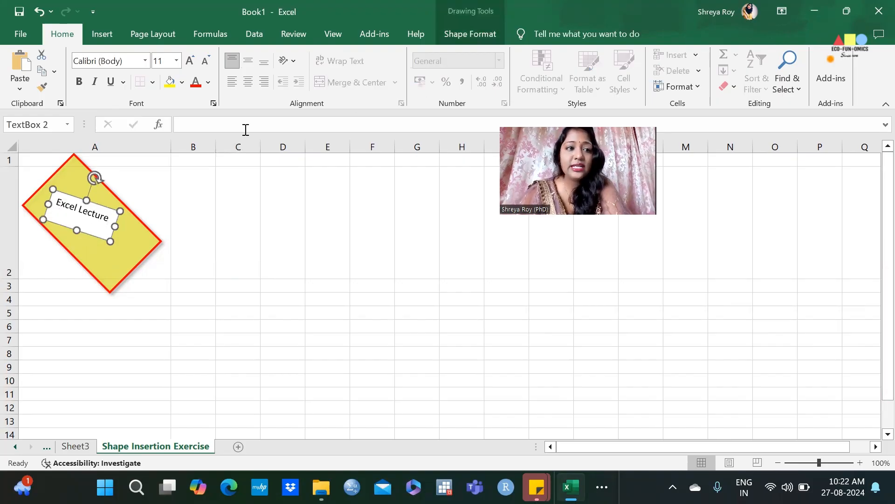
pyautogui.click(468, 34)
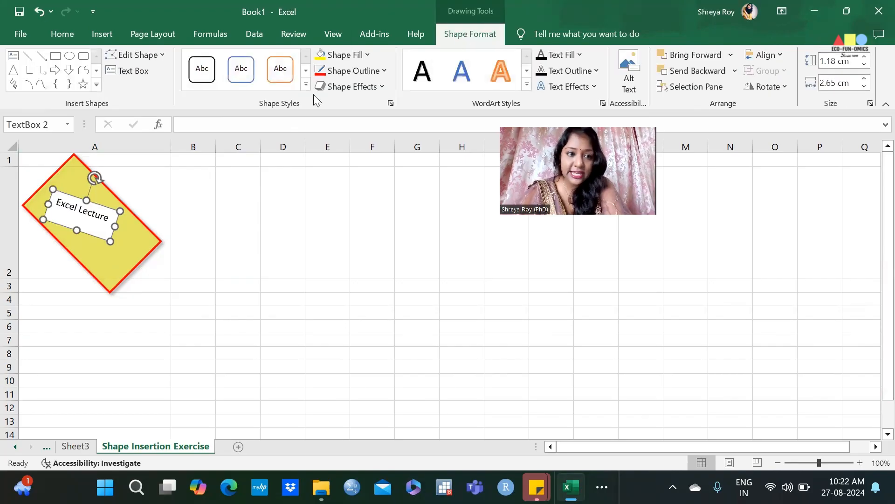
pyautogui.click(307, 85)
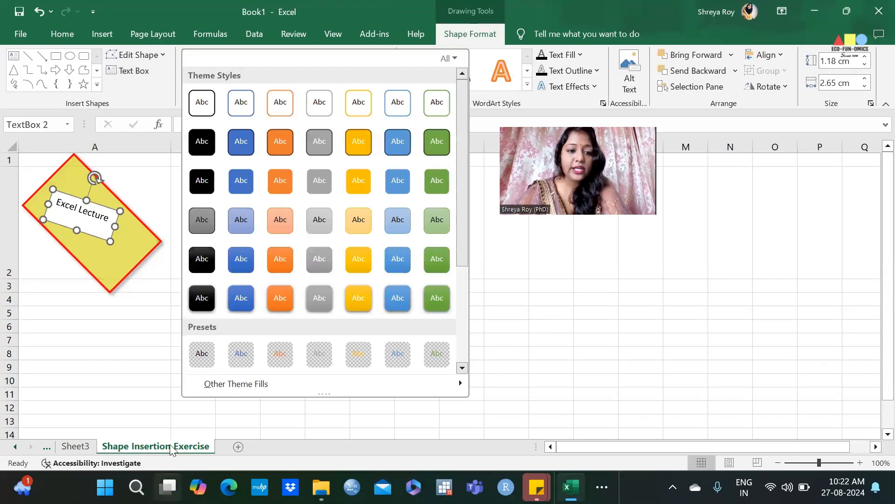
pyautogui.click(214, 357)
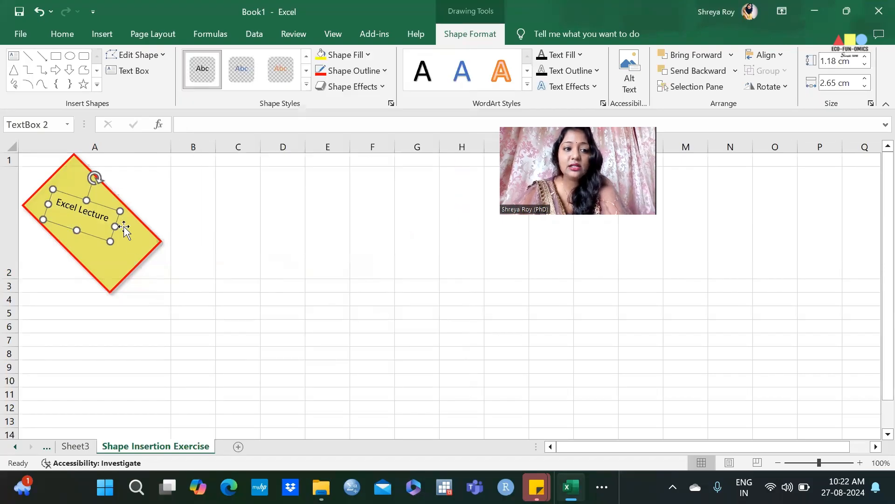
pyautogui.click(122, 224)
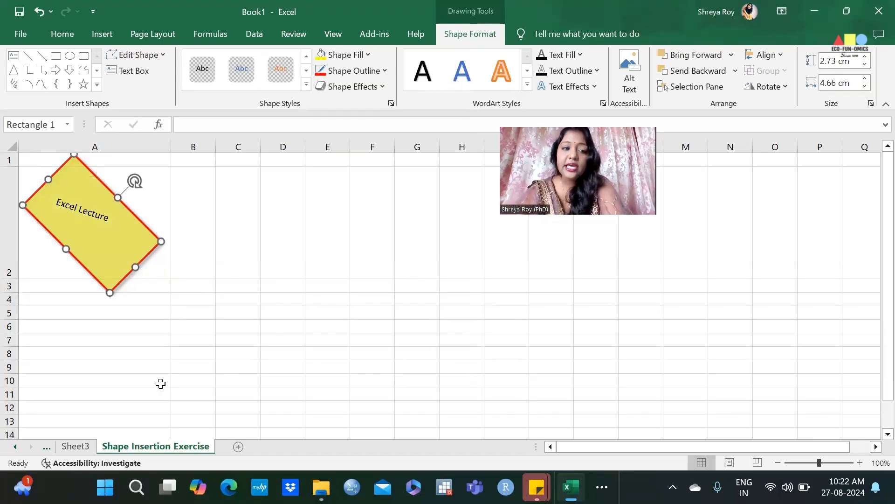
# Give the "Excel Lecture" text box a dark orange outline.
pyautogui.click(91, 220)
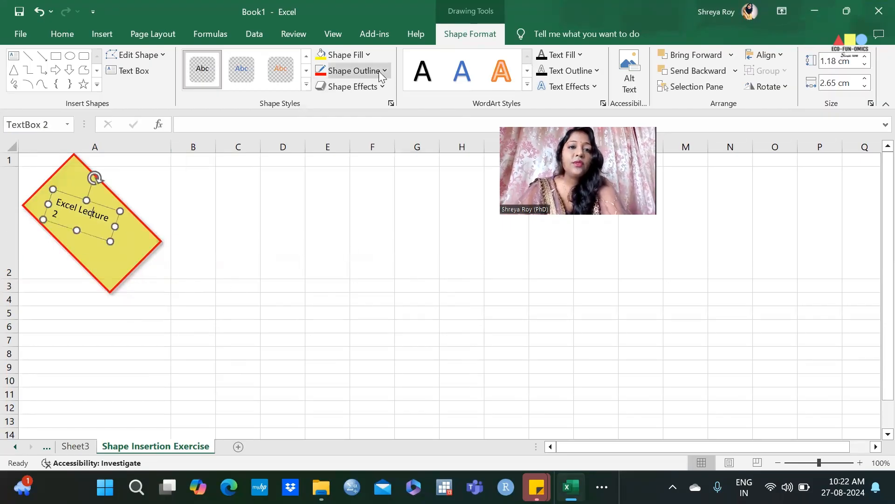
pyautogui.click(350, 73)
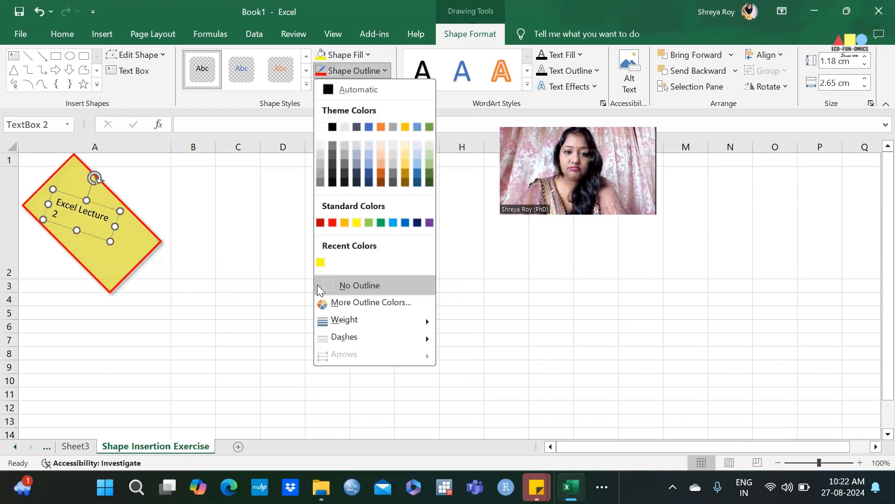
pyautogui.click(382, 176)
pyautogui.click(136, 284)
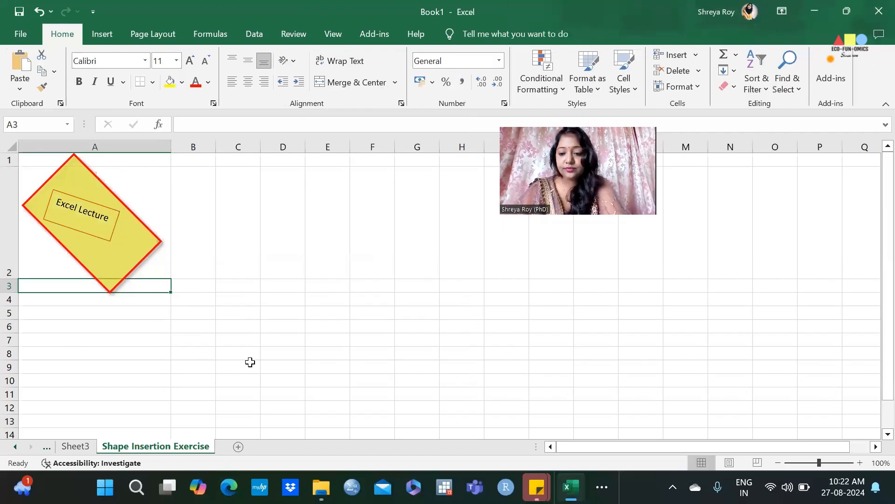
# Switch to the EXCEL handbook in Word and highlight the Exercise 4 SmartArt title and its first instruction.
pyautogui.click(602, 487)
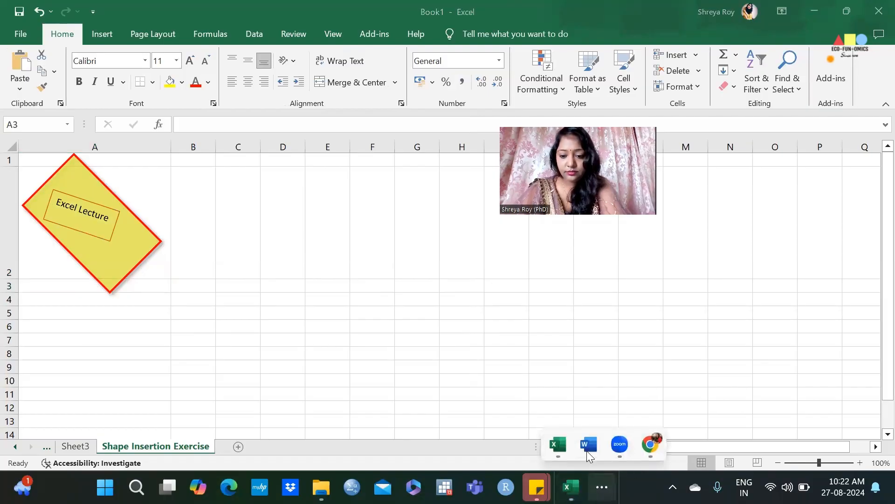
pyautogui.click(588, 444)
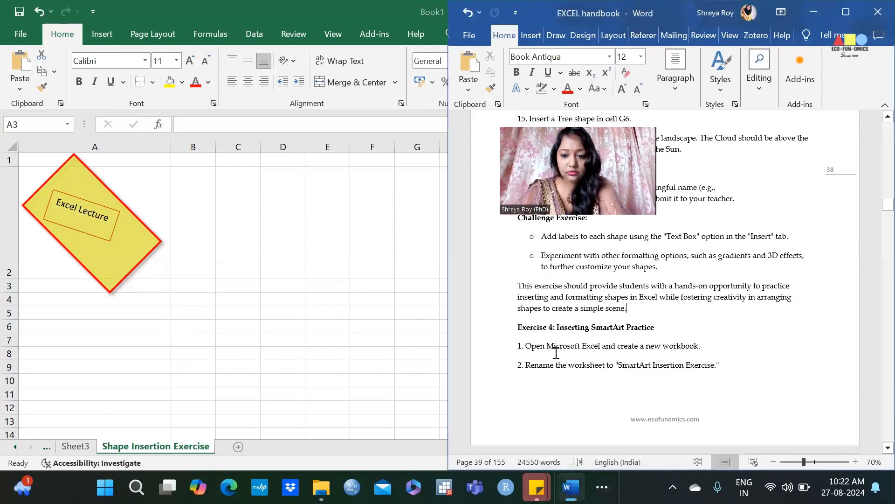
pyautogui.scroll(-3, 517, 337)
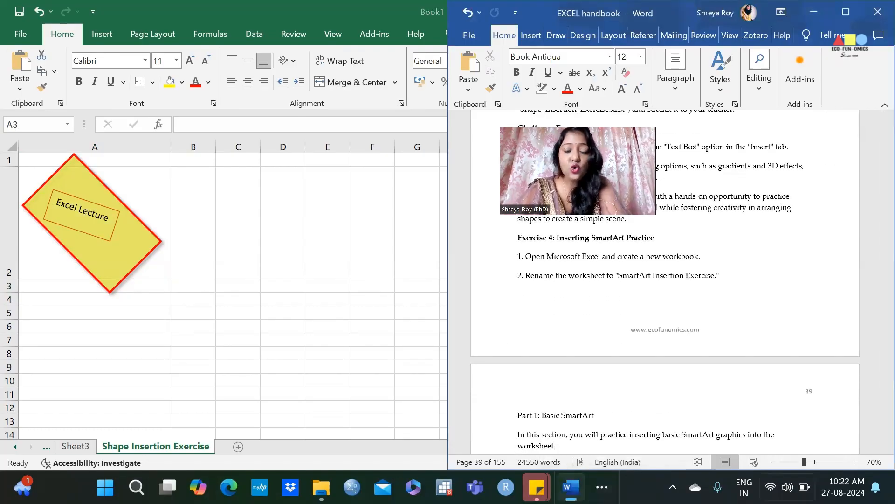
pyautogui.moveTo(558, 237); pyautogui.dragTo(715, 247)
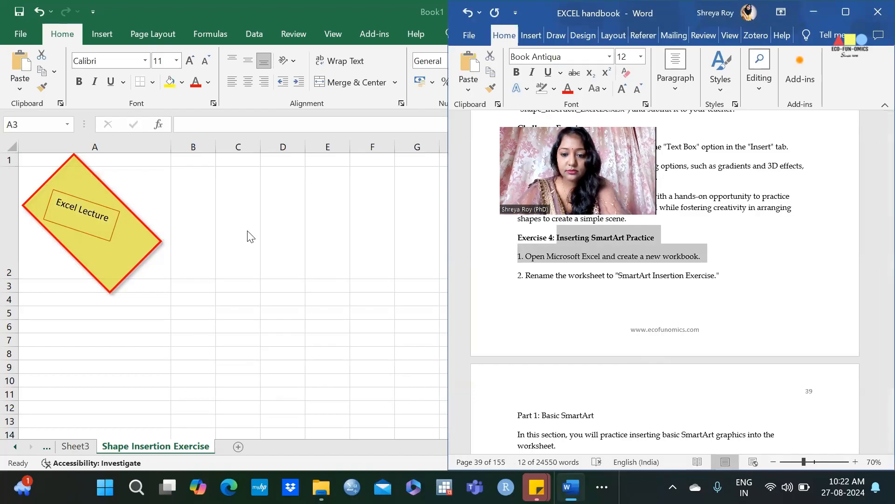
# Switch back to Excel, widen column B to several times its width and make row 2 taller.
pyautogui.click(338, 279)
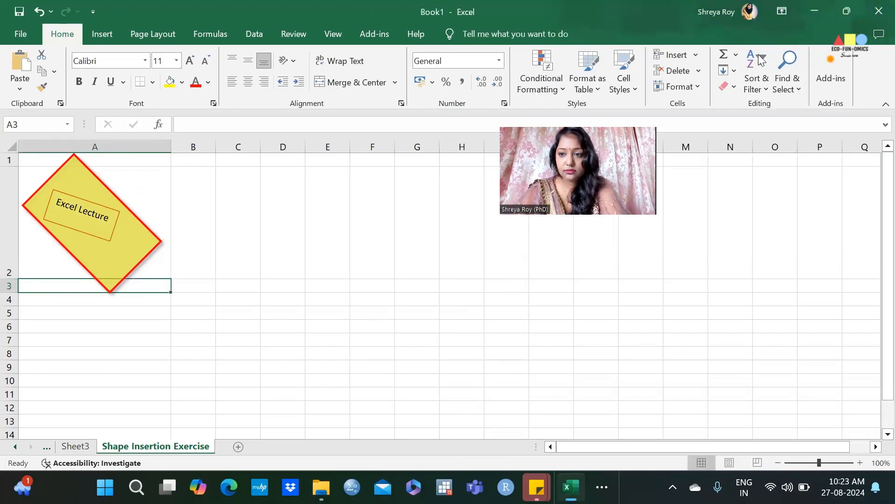
pyautogui.click(205, 182)
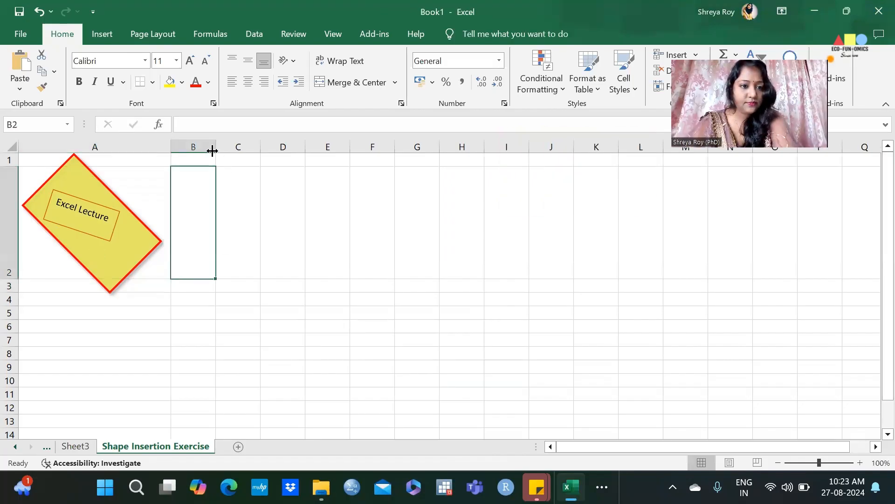
pyautogui.moveTo(218, 148); pyautogui.dragTo(483, 148)
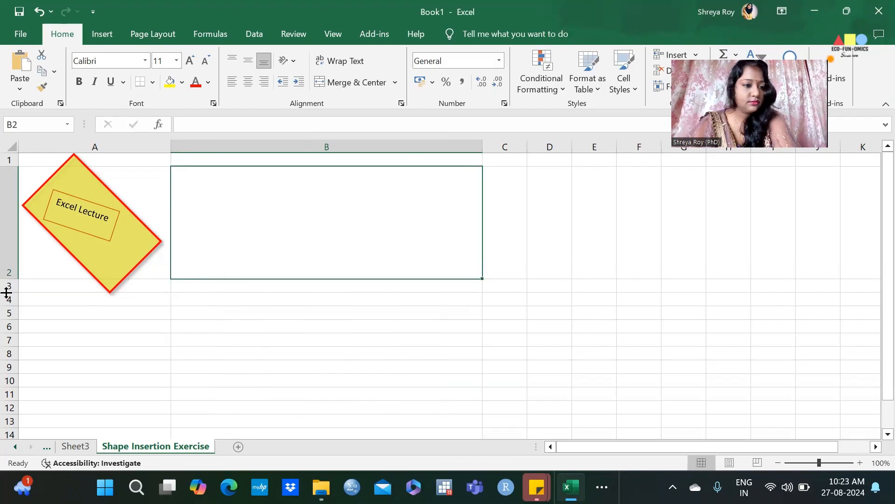
pyautogui.moveTo(14, 278); pyautogui.dragTo(8, 366)
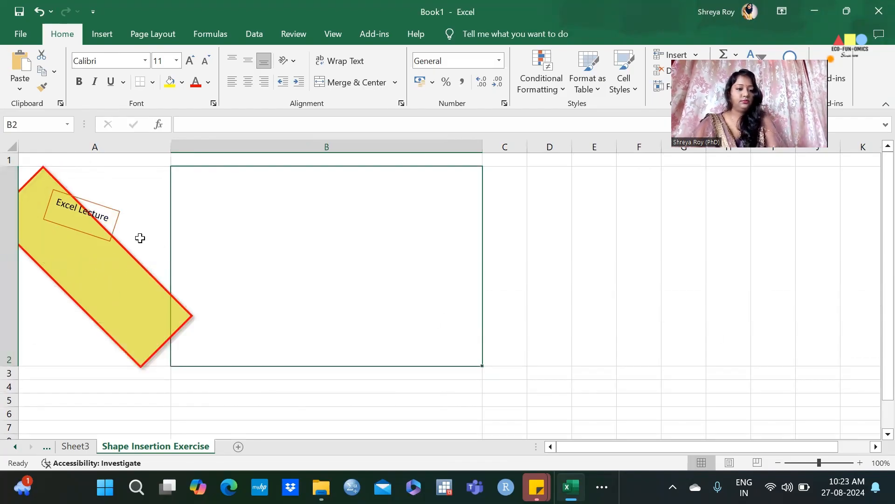
# Shorten the stretched yellow rectangle along its length and move the "Excel Lecture" text box back inside it.
pyautogui.click(136, 359)
pyautogui.moveTo(166, 341); pyautogui.dragTo(121, 265)
pyautogui.click(236, 287)
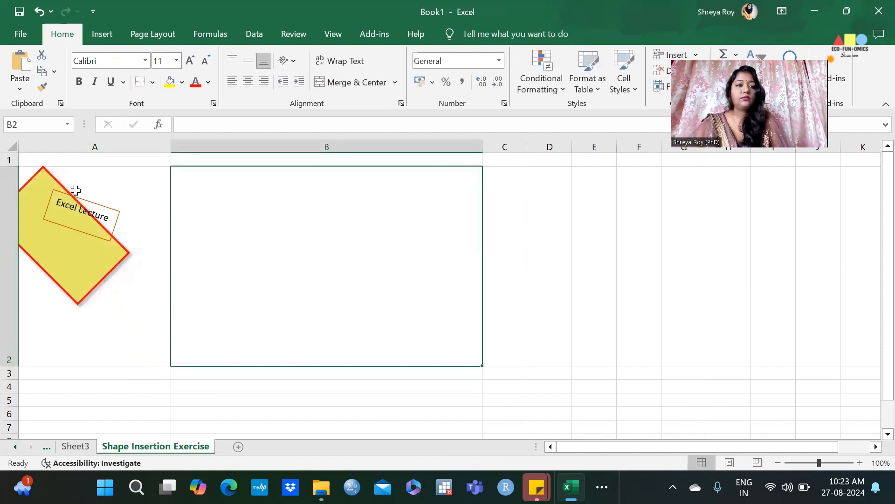
pyautogui.click(48, 254)
pyautogui.click(71, 225)
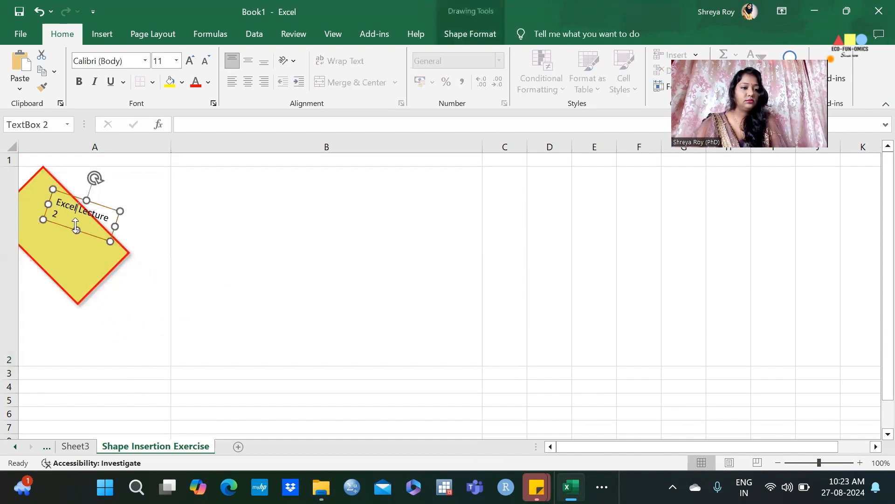
pyautogui.moveTo(65, 229); pyautogui.dragTo(40, 240)
pyautogui.click(388, 316)
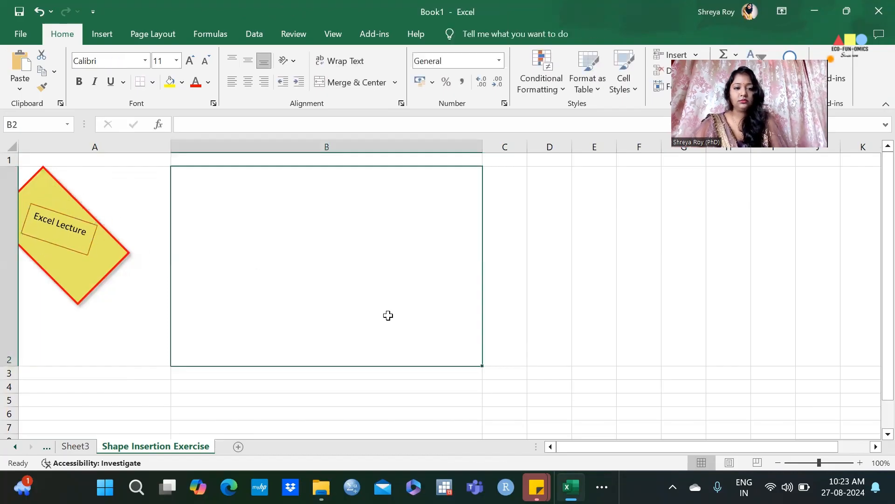
# Switch to the EXCEL handbook in Word and read the Exercise 4 worksheet naming and Basic SmartArt instructions.
pyautogui.click(602, 486)
pyautogui.click(588, 448)
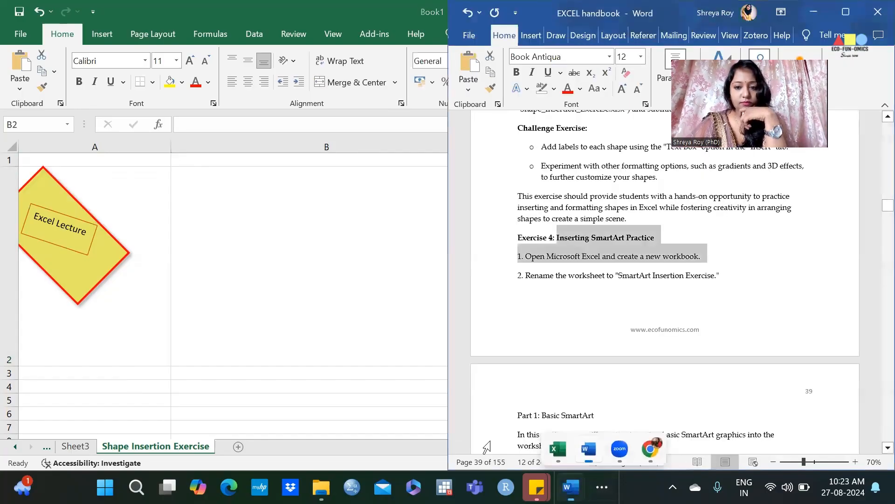
pyautogui.click(549, 296)
pyautogui.scroll(-3, 550, 292)
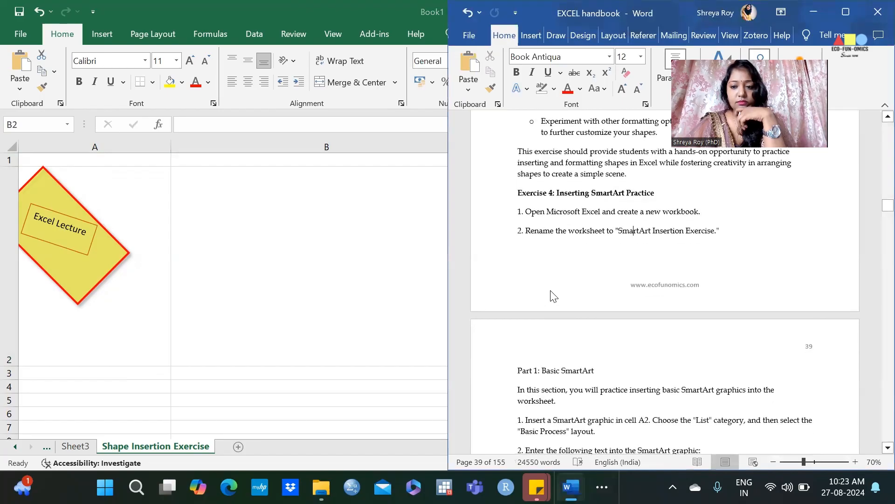
pyautogui.scroll(-3, 552, 292)
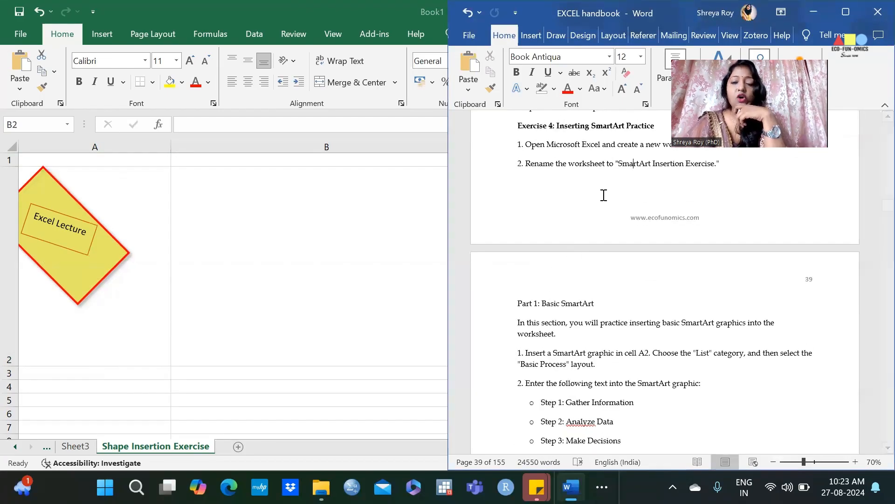
# Add a new worksheet to the Excel workbook and name it "SmartArt Insertion Exercise", copying the name from the Word handbook.
pyautogui.click(237, 448)
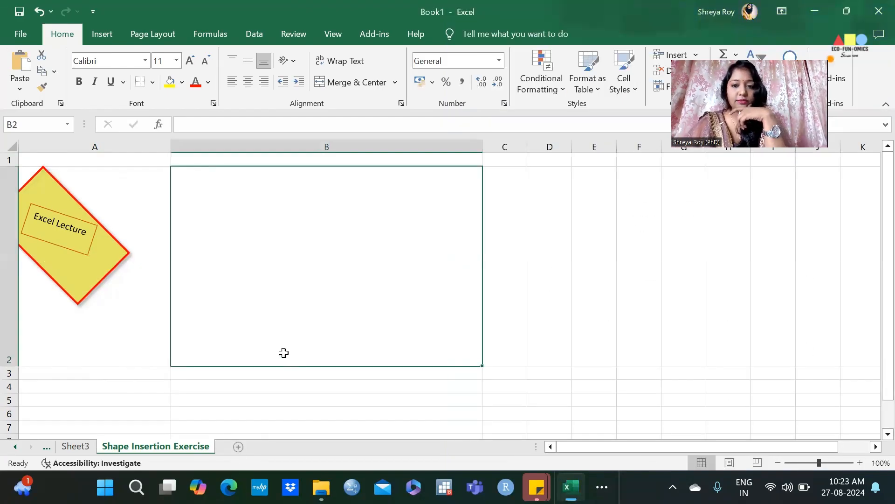
pyautogui.click(238, 446)
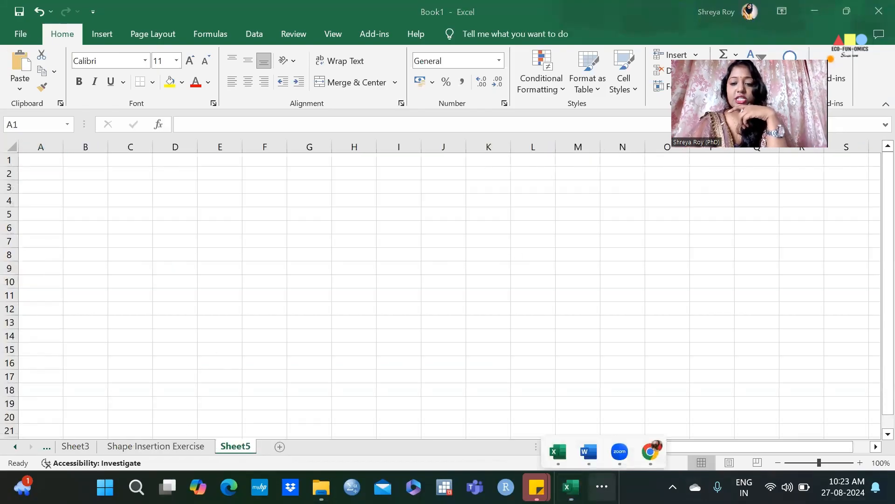
pyautogui.click(600, 452)
pyautogui.click(622, 177)
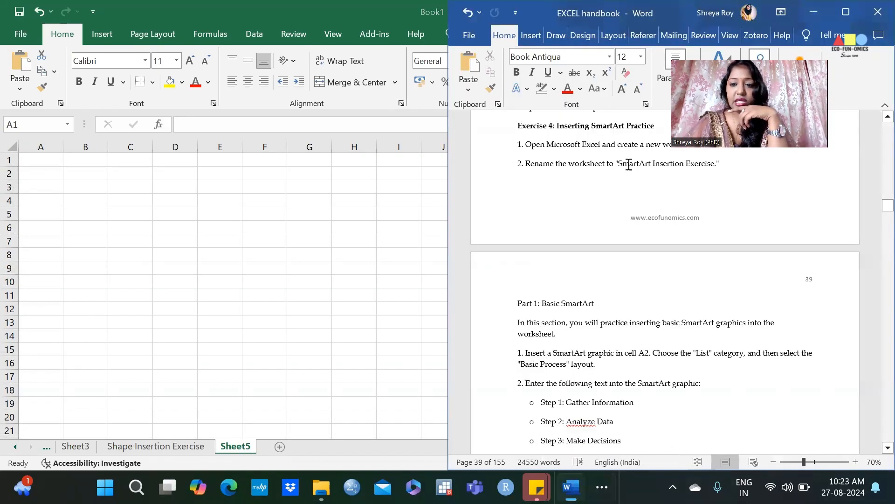
pyautogui.moveTo(636, 166); pyautogui.dragTo(698, 166)
pyautogui.hotkey('ctrl', 'c')
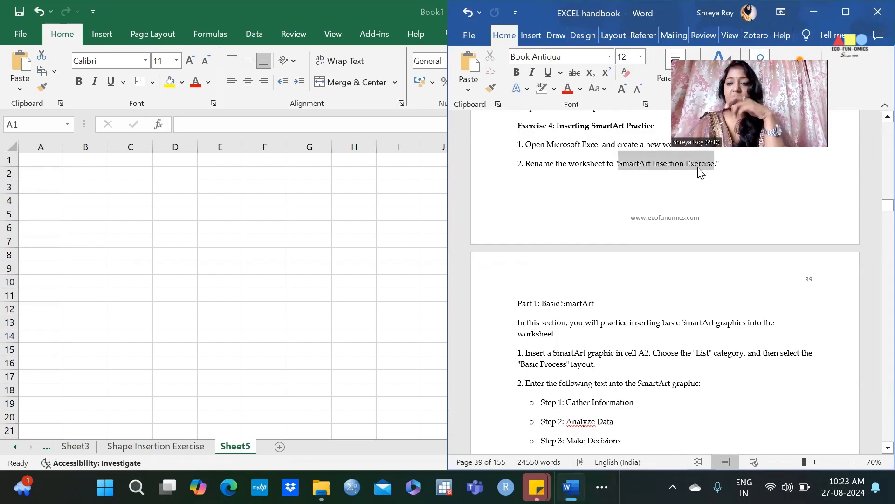
pyautogui.doubleClick(231, 447)
pyautogui.hotkey('ctrl', 'v')
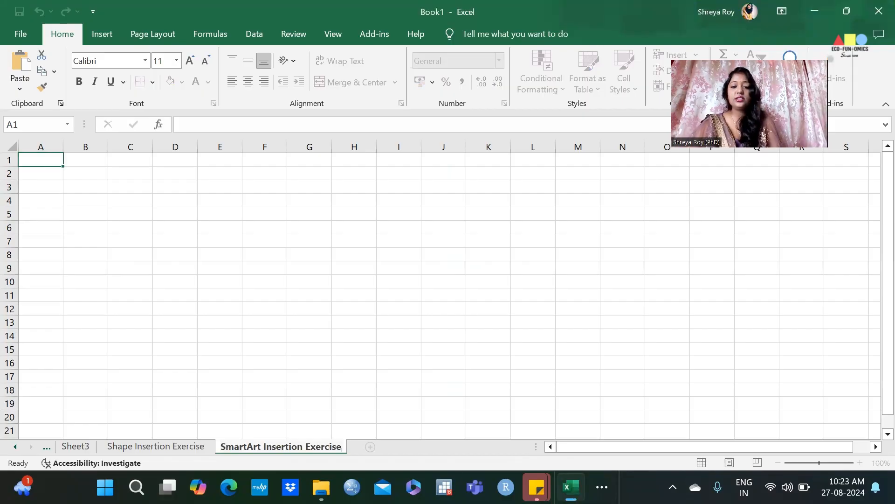
# Return to the Word handbook and highlight Part 1's introduction and its instruction on inserting a Basic Process SmartArt graphic.
pyautogui.click(602, 487)
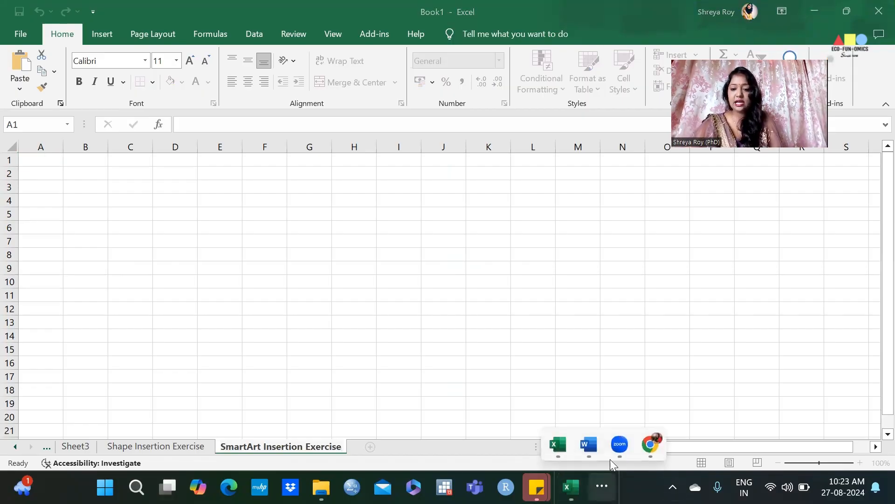
pyautogui.click(590, 450)
pyautogui.scroll(-3, 569, 303)
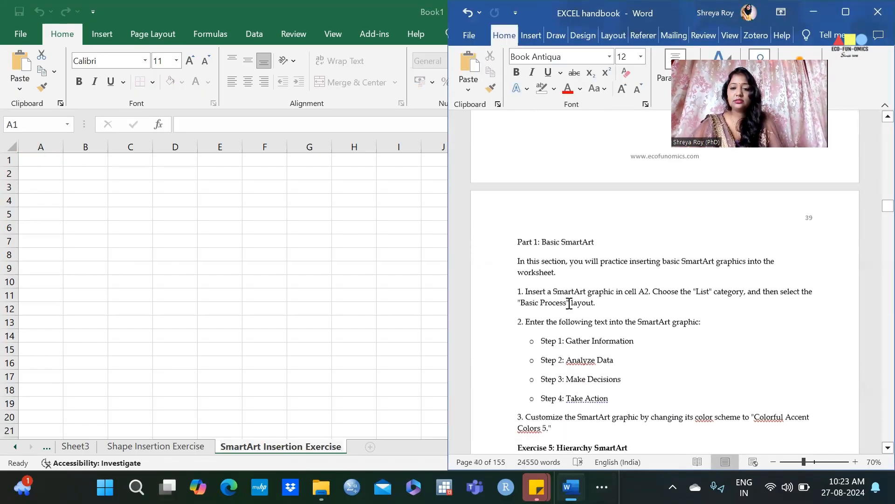
pyautogui.click(595, 169)
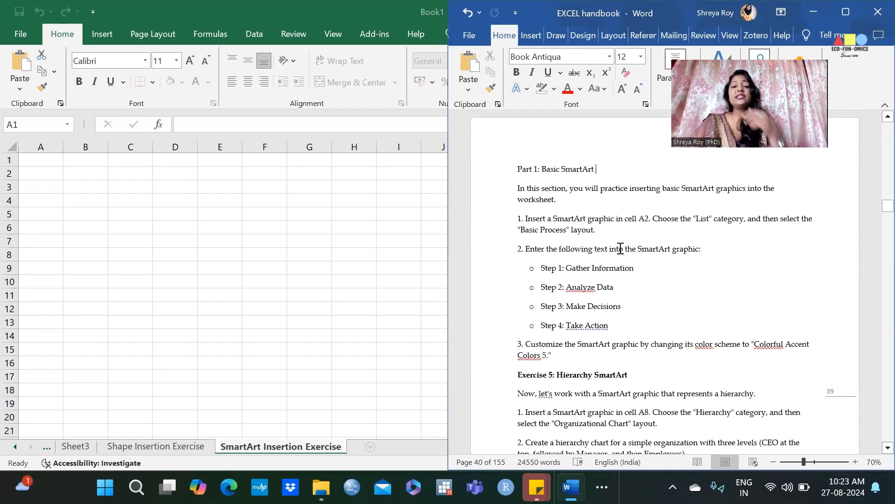
pyautogui.moveTo(517, 188); pyautogui.dragTo(642, 202)
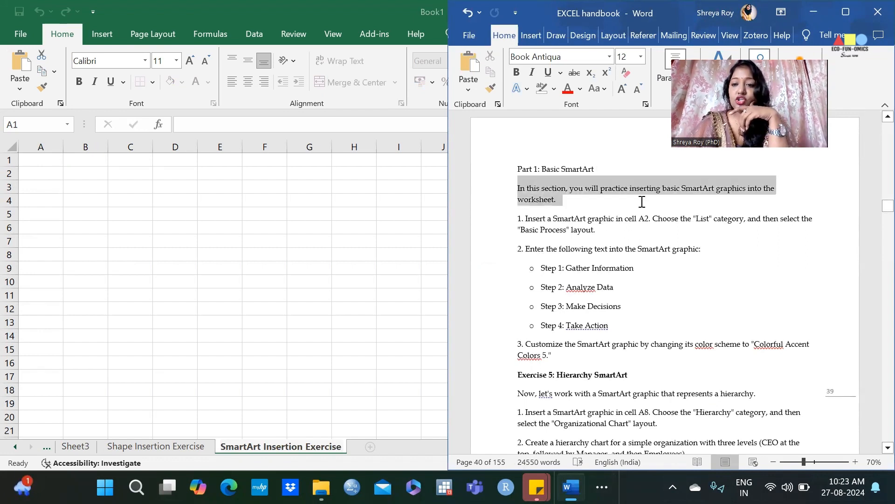
pyautogui.click(816, 284)
pyautogui.moveTo(520, 224); pyautogui.dragTo(639, 234)
# Switch back to Excel and select cell A2 on the SmartArt Insertion Exercise sheet.
pyautogui.click(33, 172)
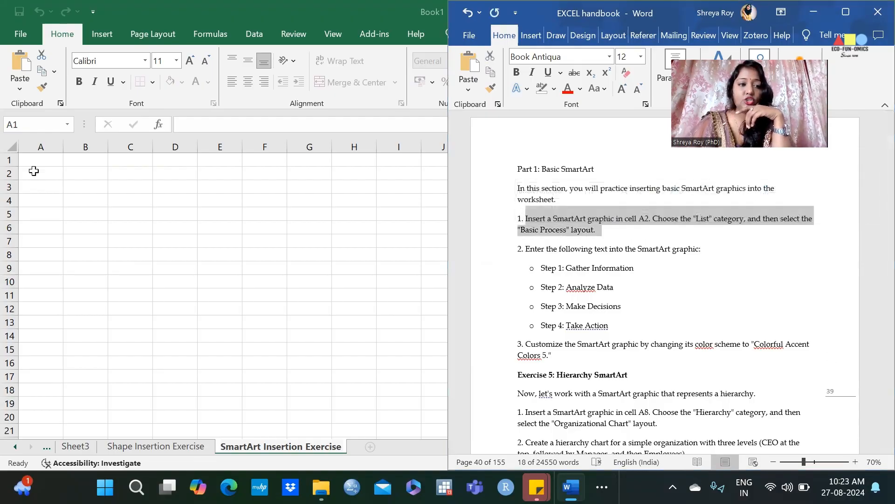
pyautogui.click(29, 173)
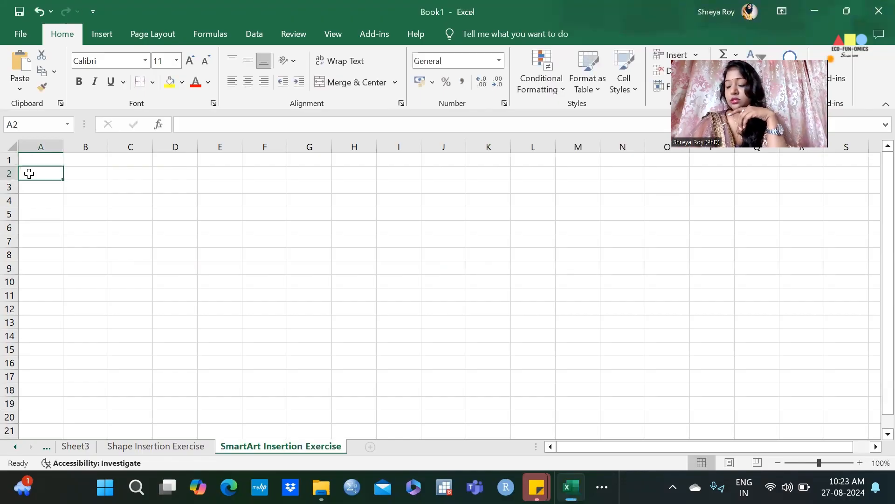
pyautogui.click(706, 31)
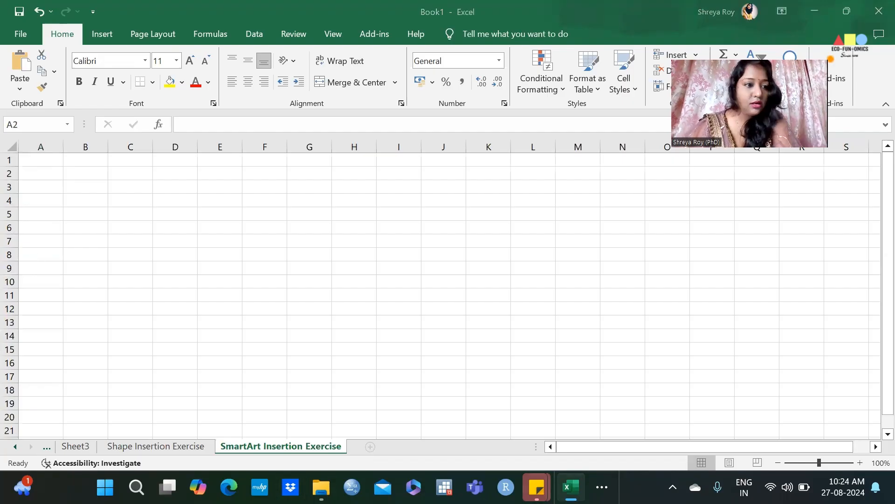
# Enlarge cell A2 by widening column A to about six times its width and making row 2 much taller.
pyautogui.click(55, 173)
pyautogui.moveTo(61, 142); pyautogui.dragTo(286, 163)
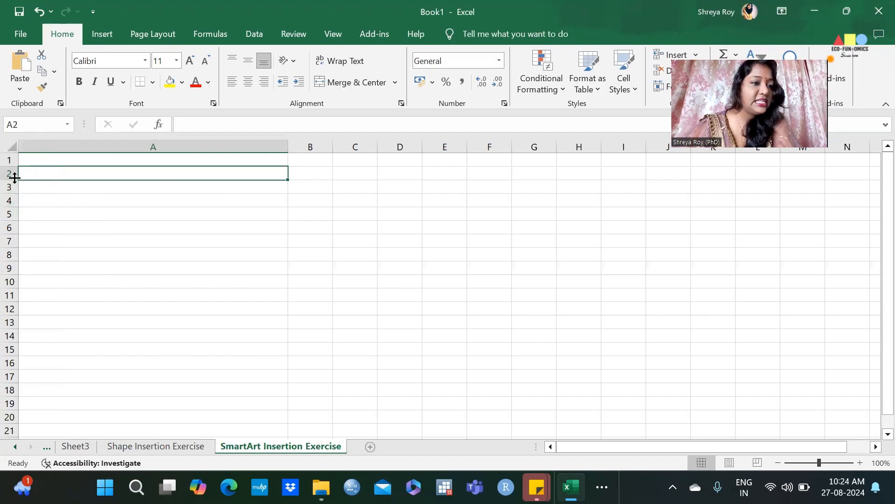
pyautogui.moveTo(7, 179); pyautogui.dragTo(6, 345)
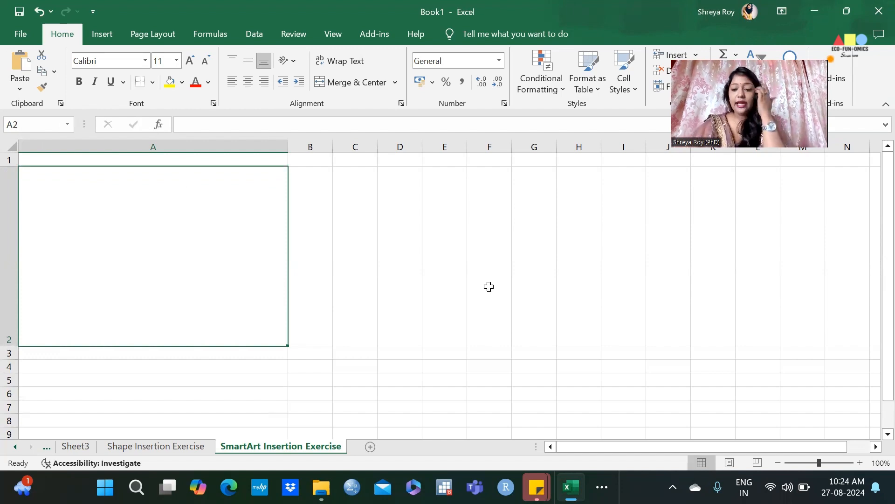
# Check the Basic SmartArt instructions in the Word handbook and open the SmartArt graphic chooser in Excel.
pyautogui.click(602, 485)
pyautogui.click(589, 448)
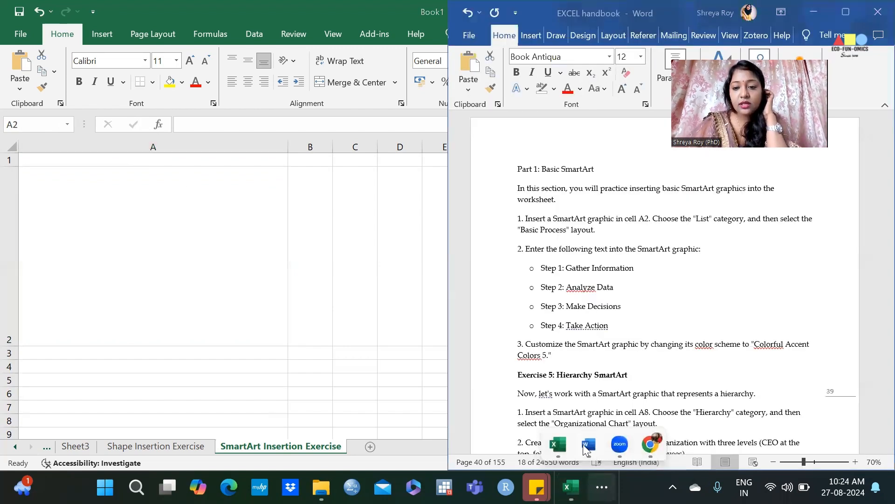
pyautogui.click(549, 264)
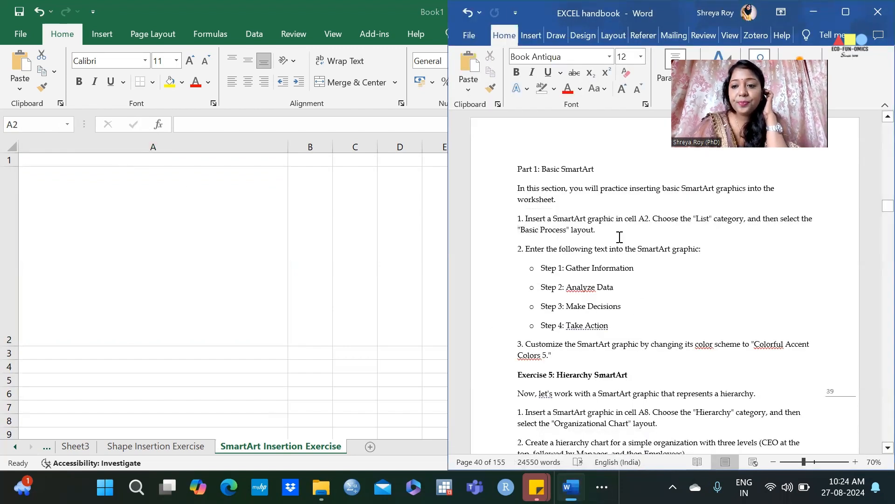
pyautogui.click(100, 35)
pyautogui.click(101, 36)
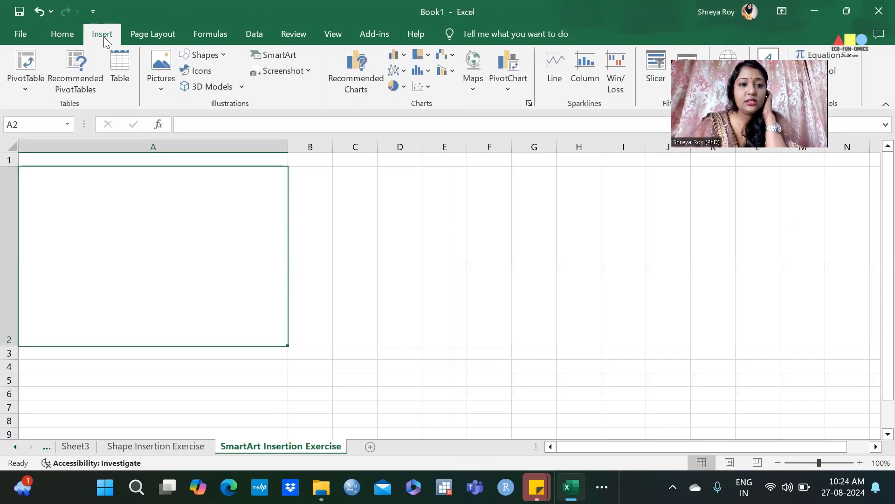
pyautogui.click(265, 57)
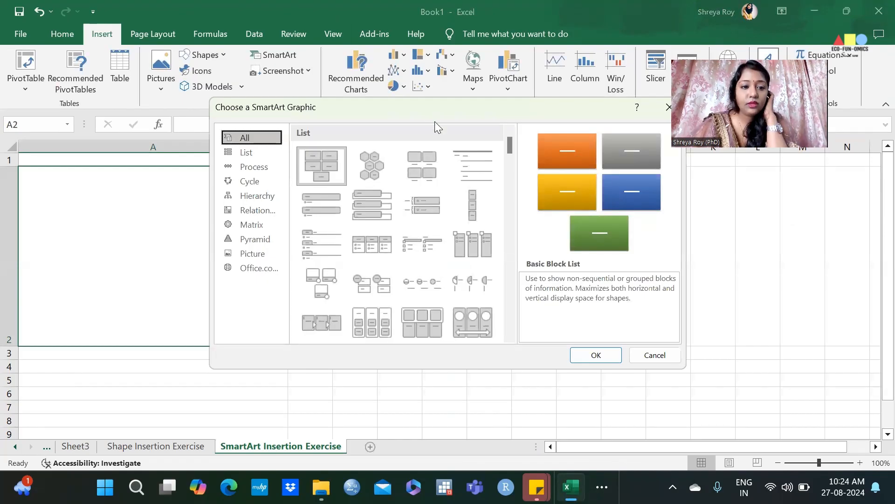
pyautogui.moveTo(434, 121); pyautogui.dragTo(586, 157)
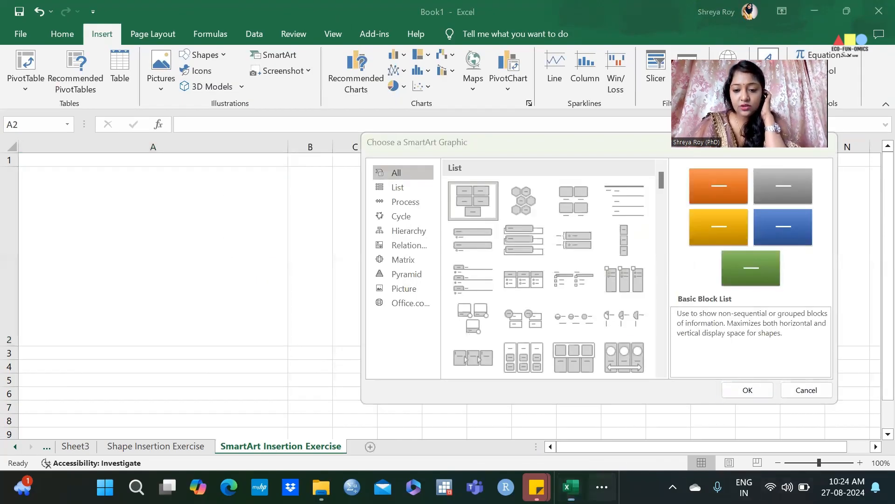
# Recheck the required category in the Word handbook and insert a Basic Block List SmartArt graphic from the List category in Excel.
pyautogui.click(602, 487)
pyautogui.click(588, 446)
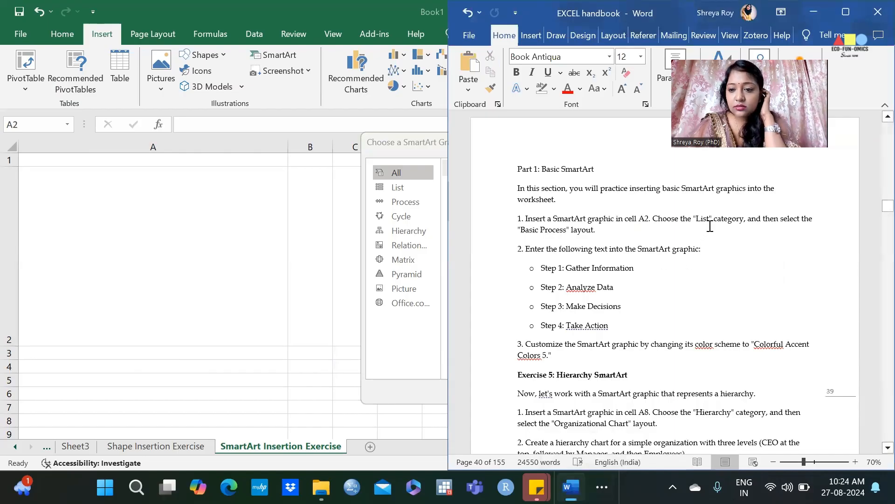
pyautogui.click(413, 185)
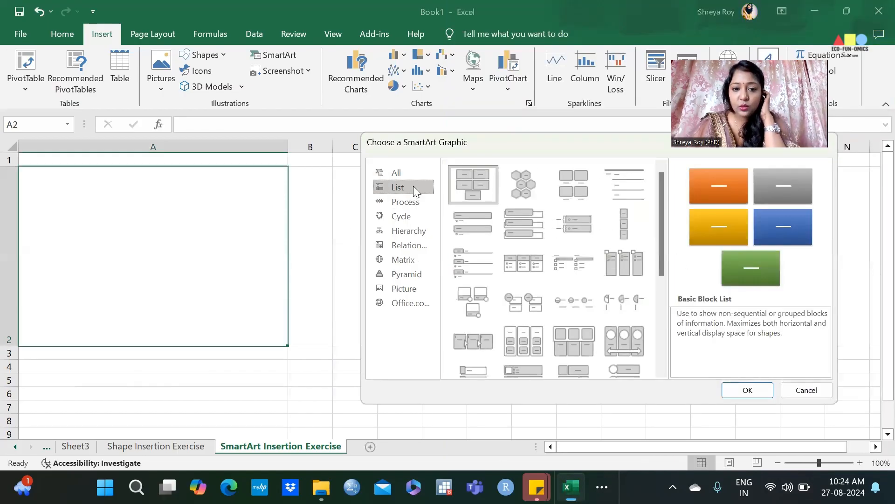
pyautogui.click(486, 188)
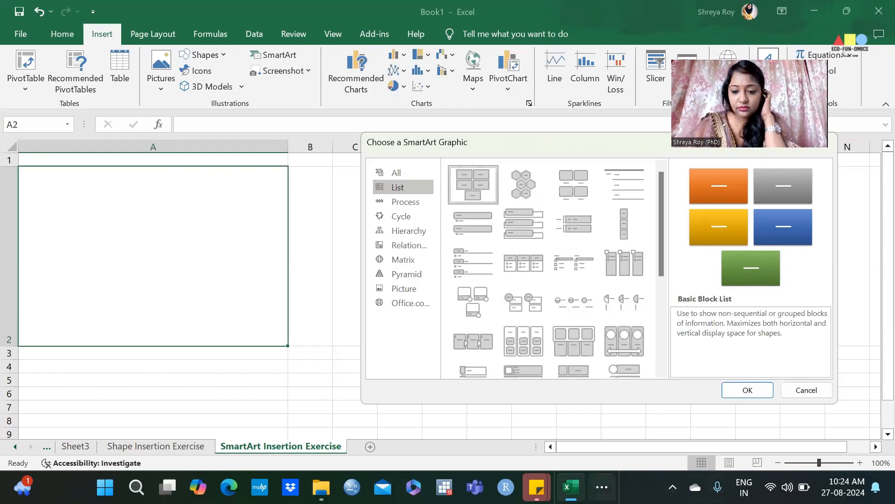
pyautogui.click(602, 486)
pyautogui.click(589, 444)
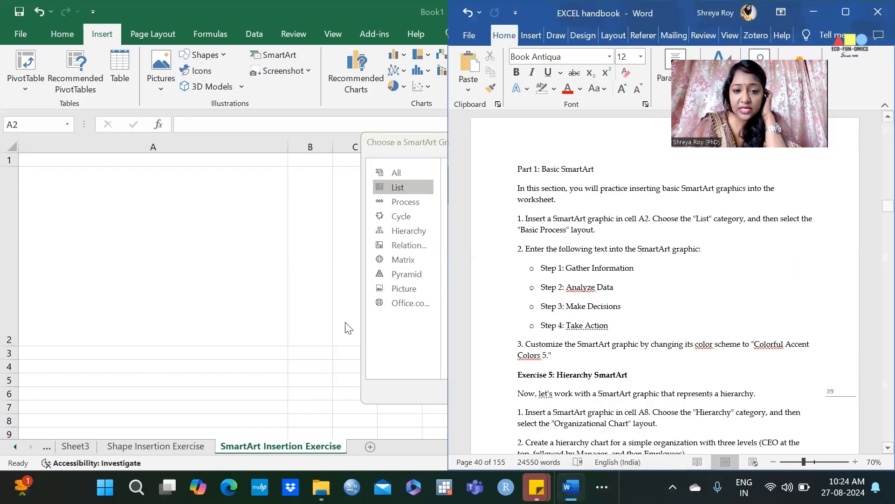
pyautogui.click(426, 353)
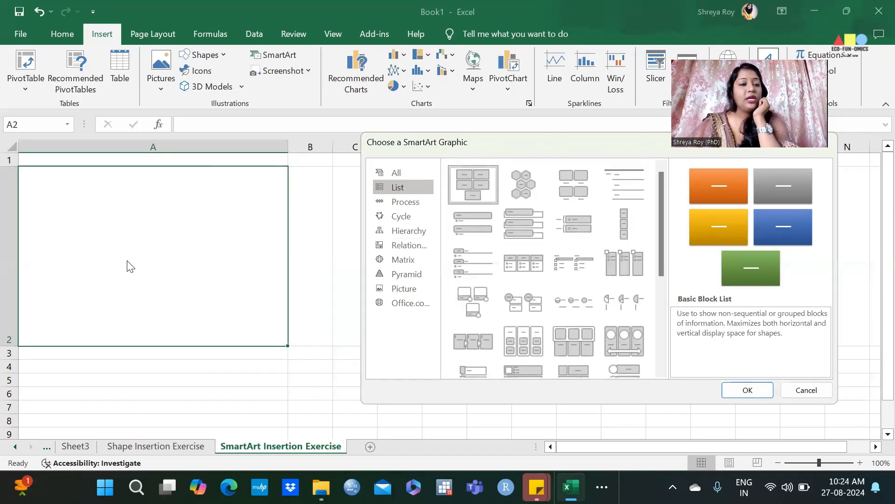
pyautogui.press('Return')
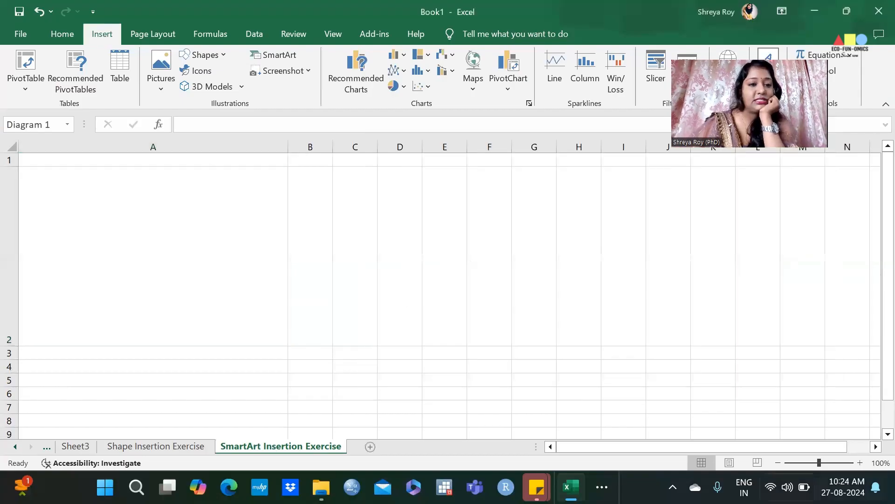
# Move the SmartArt graphic over cell A2 and shrink it to fit inside the cell.
pyautogui.moveTo(616, 213); pyautogui.dragTo(364, 178)
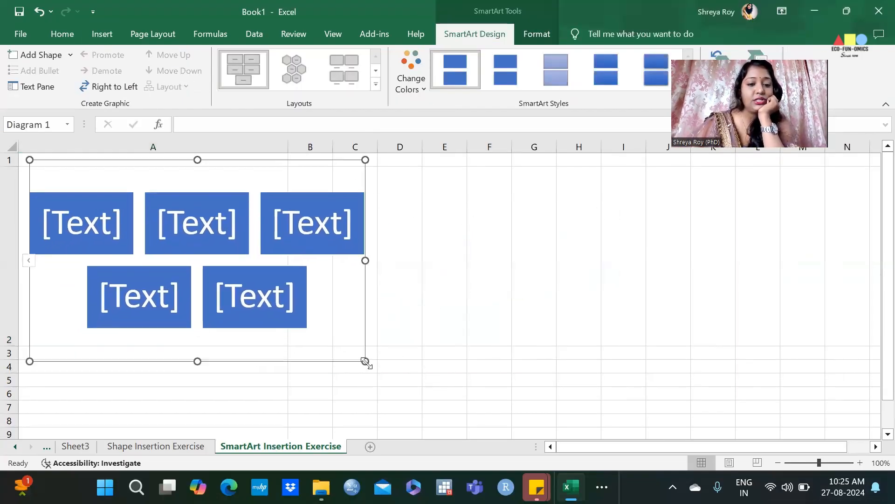
pyautogui.moveTo(365, 361); pyautogui.dragTo(280, 317)
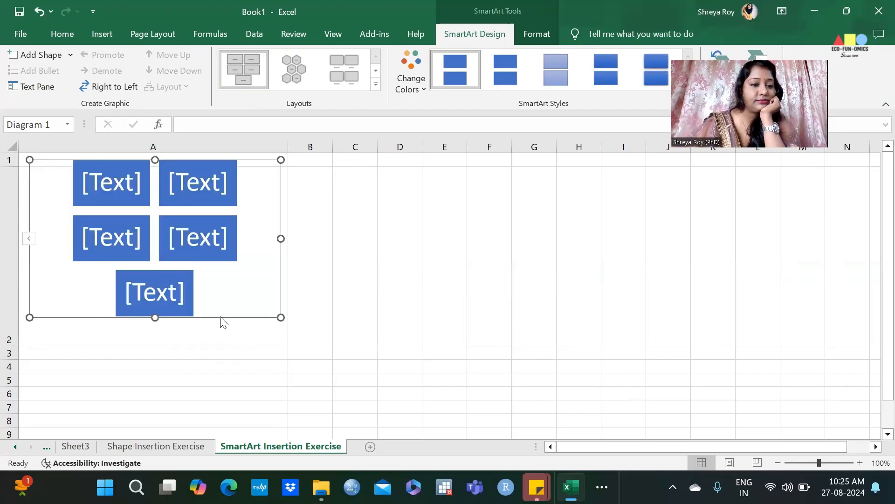
pyautogui.click(234, 320)
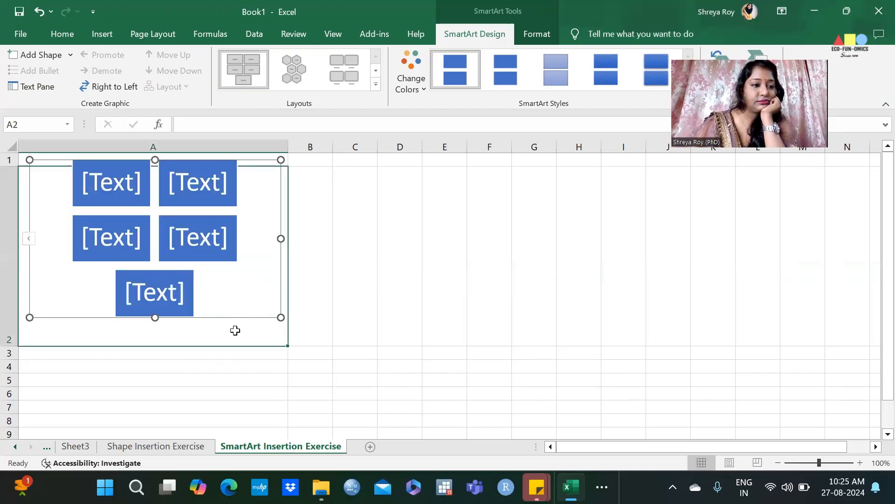
pyautogui.click(192, 209)
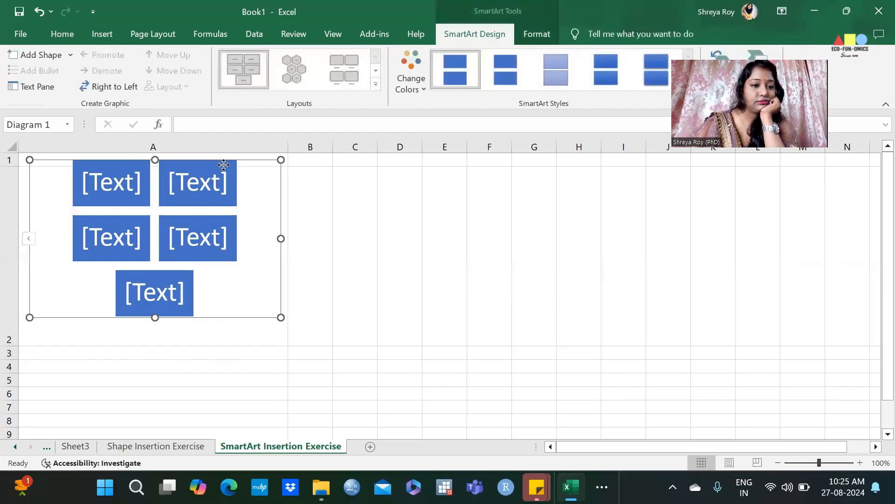
pyautogui.moveTo(224, 165); pyautogui.dragTo(221, 182)
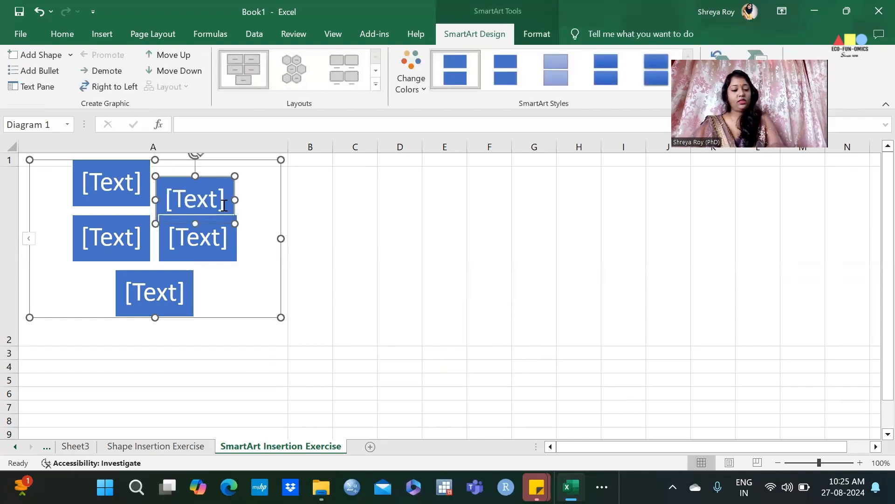
pyautogui.hotkey('ctrl', 'z')
pyautogui.moveTo(244, 320); pyautogui.dragTo(244, 336)
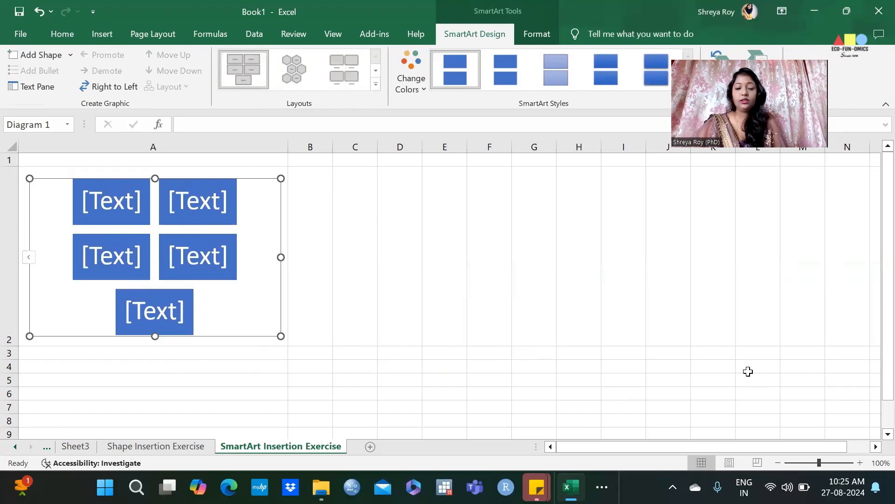
# Deselect the graphic and switch to the Word handbook to check the required SmartArt layout name.
pyautogui.click(531, 332)
pyautogui.click(602, 486)
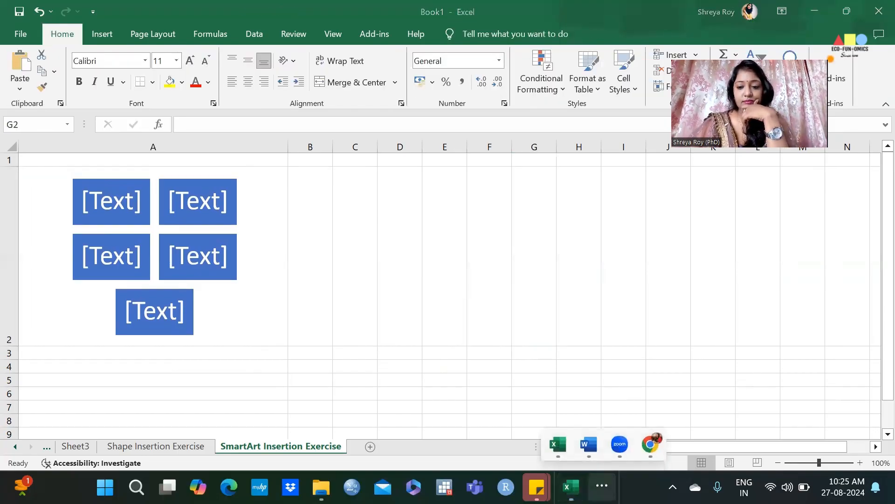
pyautogui.click(589, 444)
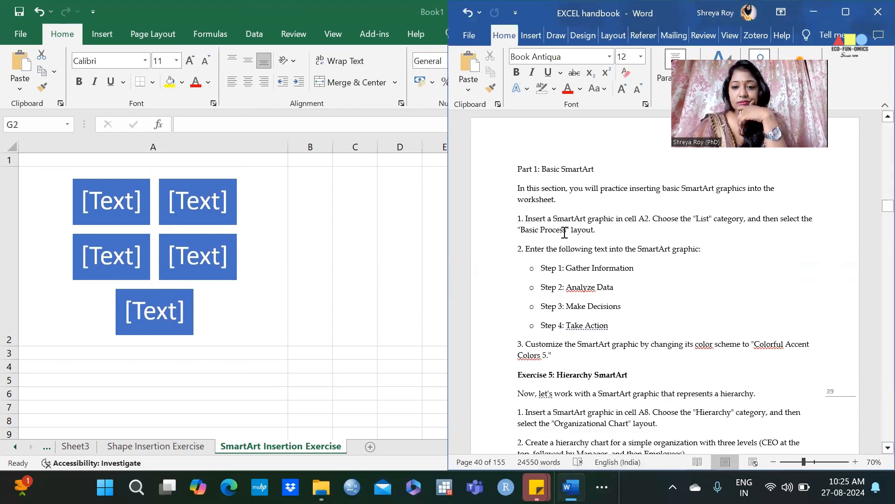
# Return to Excel and change the SmartArt graphic's layout to the vertical list with downward chevrons and bulleted boxes.
pyautogui.click(176, 304)
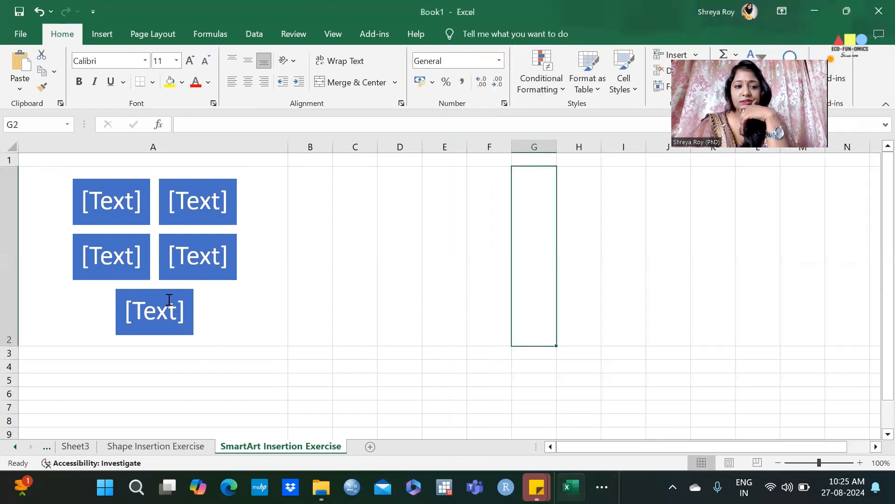
pyautogui.click(180, 329)
pyautogui.click(465, 34)
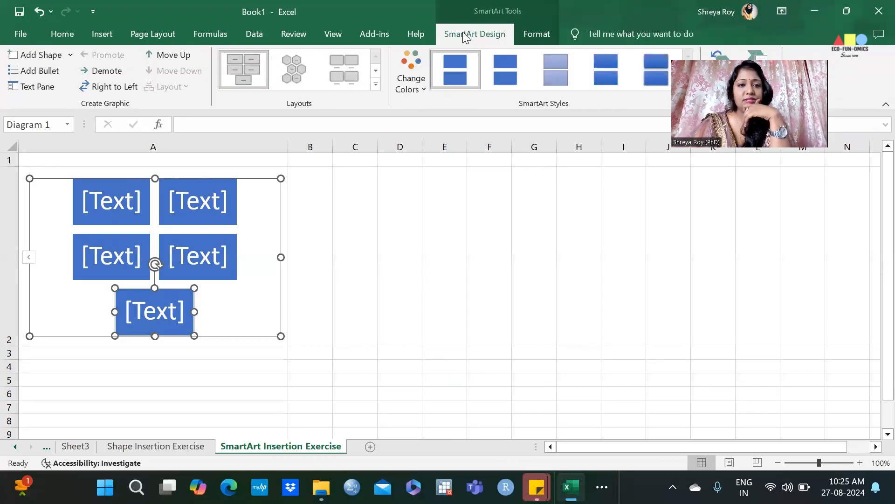
pyautogui.click(320, 270)
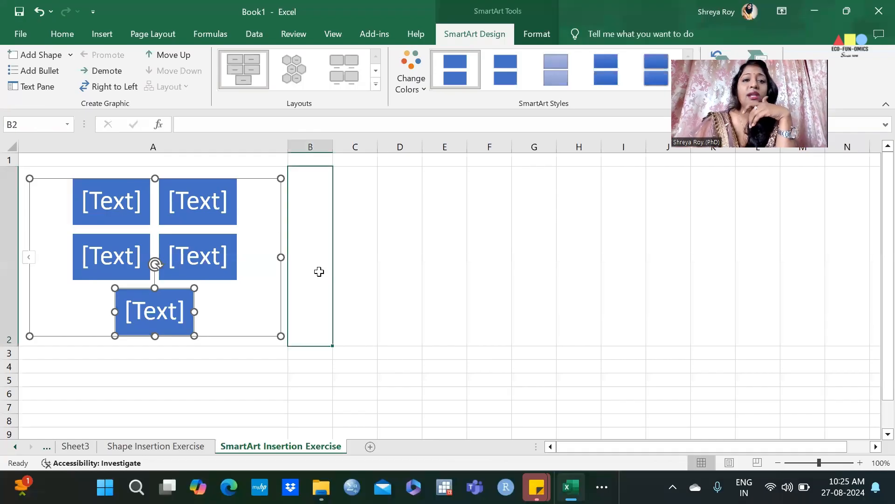
pyautogui.click(202, 327)
pyautogui.click(205, 332)
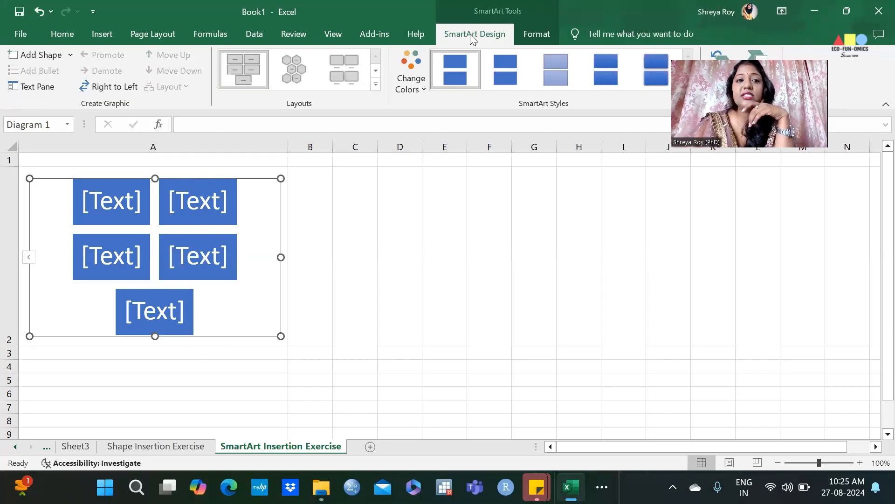
pyautogui.click(376, 84)
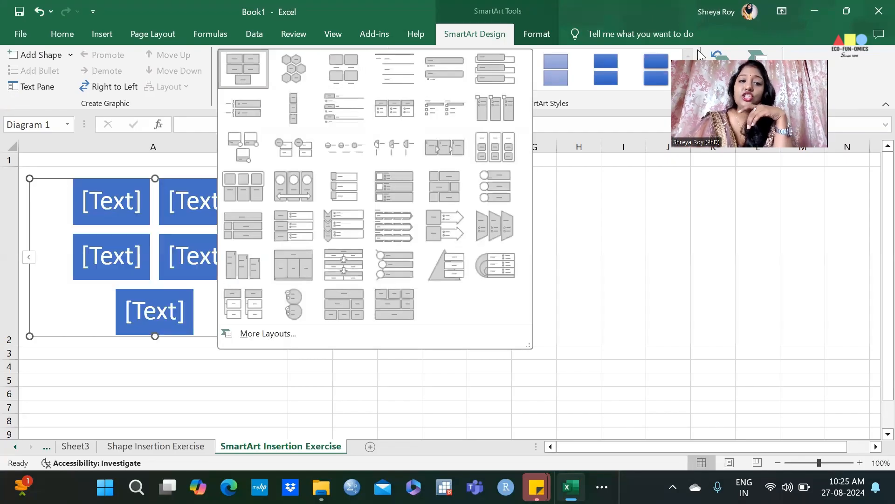
pyautogui.click(352, 223)
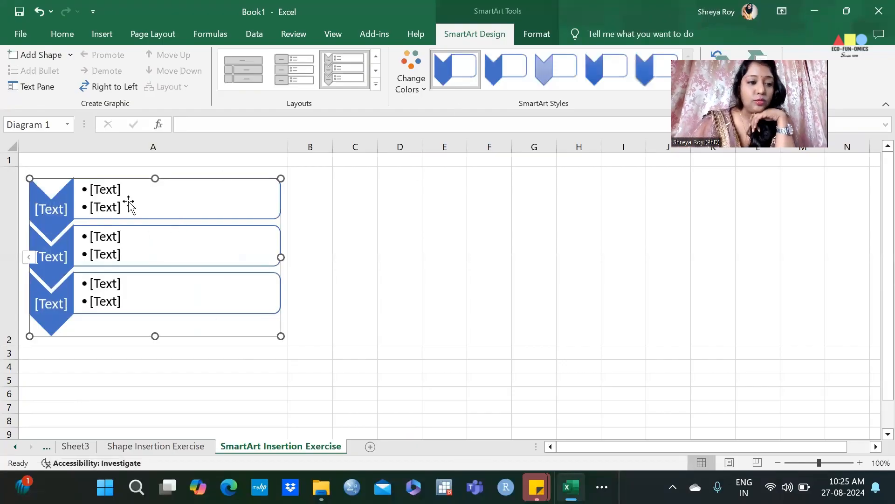
# Check the step texts in the Word handbook and enter "Gather Information" as the first bullet of the graphic's first row in Excel.
pyautogui.click(602, 487)
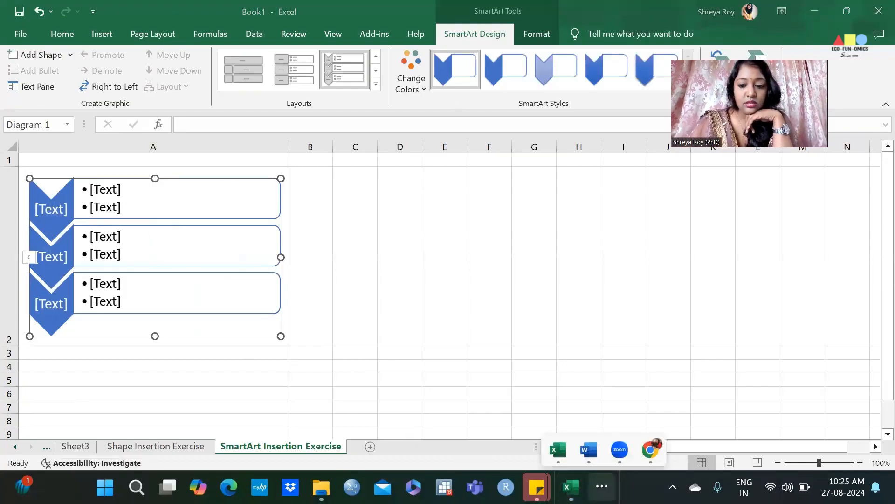
pyautogui.click(579, 446)
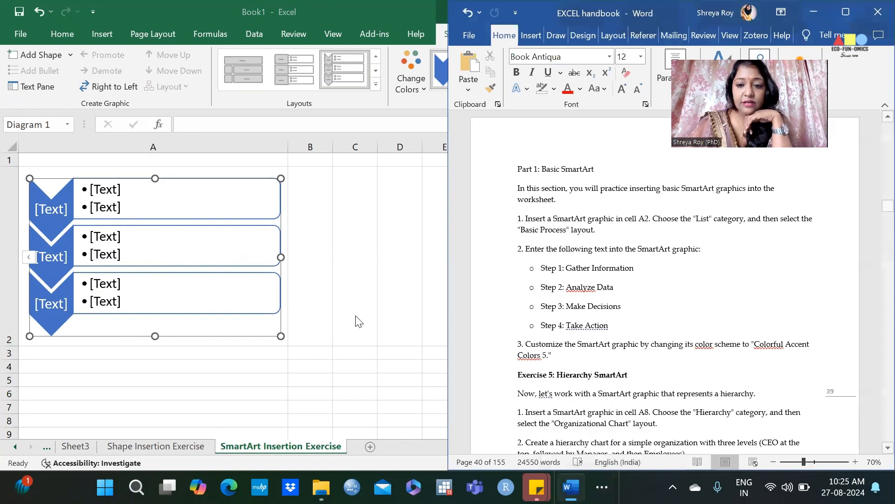
pyautogui.click(104, 187)
pyautogui.click(104, 187)
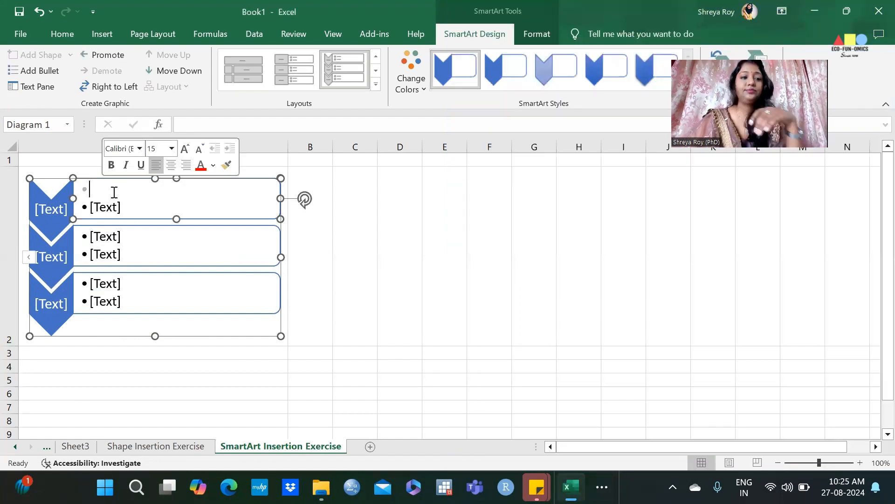
pyautogui.write('Gather')
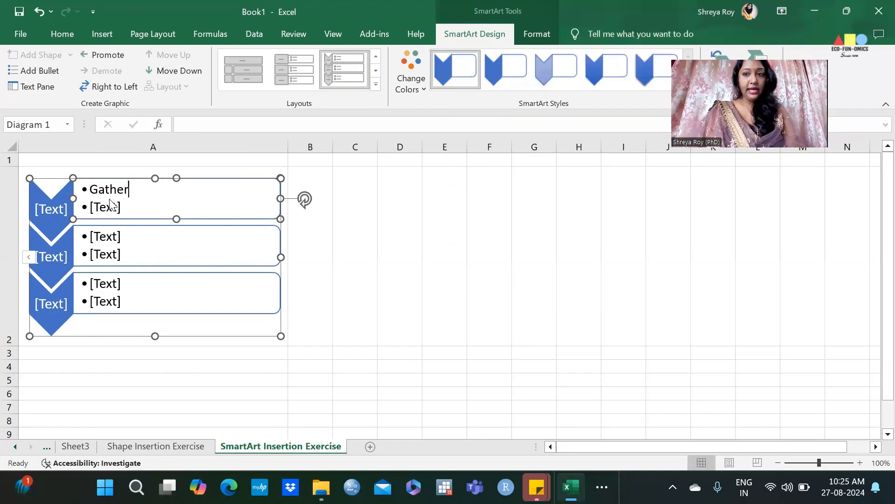
pyautogui.write(' Inform')
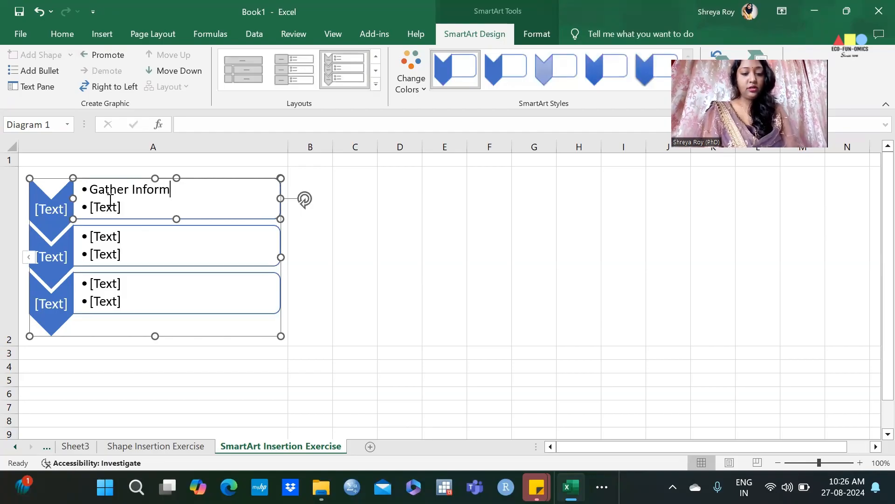
pyautogui.write('ation')
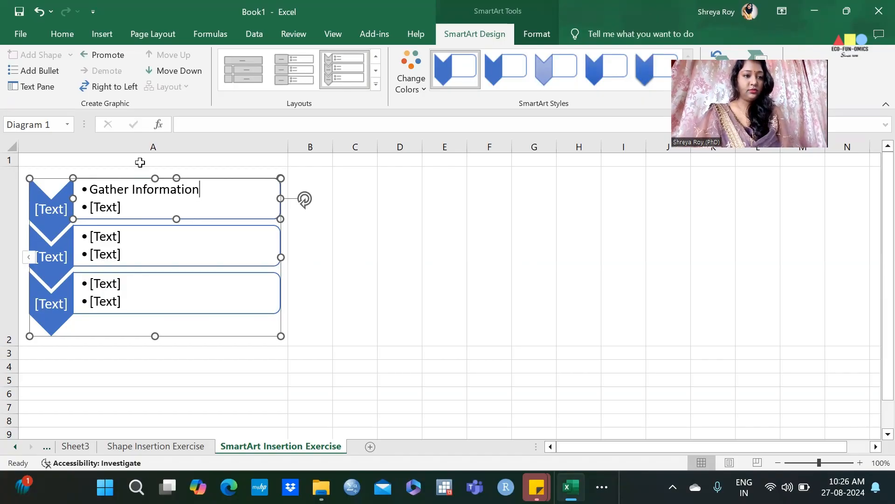
# Move the "Gather Information" text from the first bullet into the first chevron of the SmartArt graphic.
pyautogui.tripleClick(133, 191)
pyautogui.hotkey('ctrl', 'c')
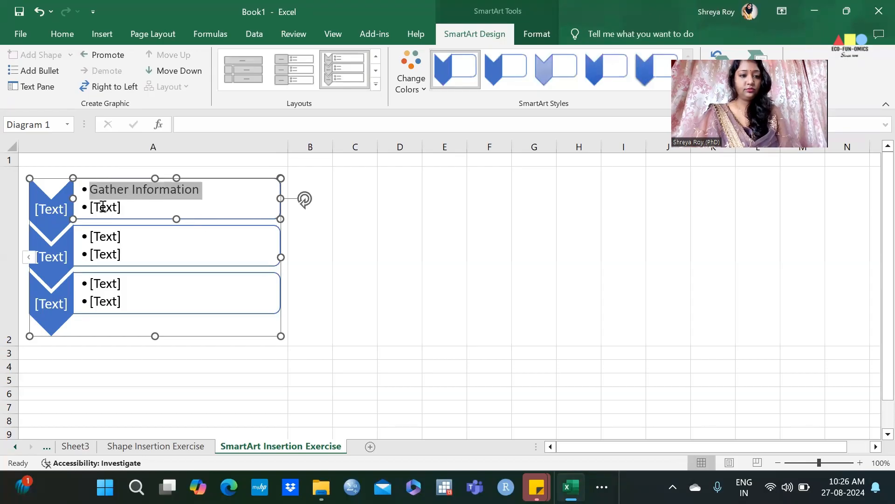
pyautogui.press('Delete')
pyautogui.click(51, 208)
pyautogui.hotkey('ctrl', 'v')
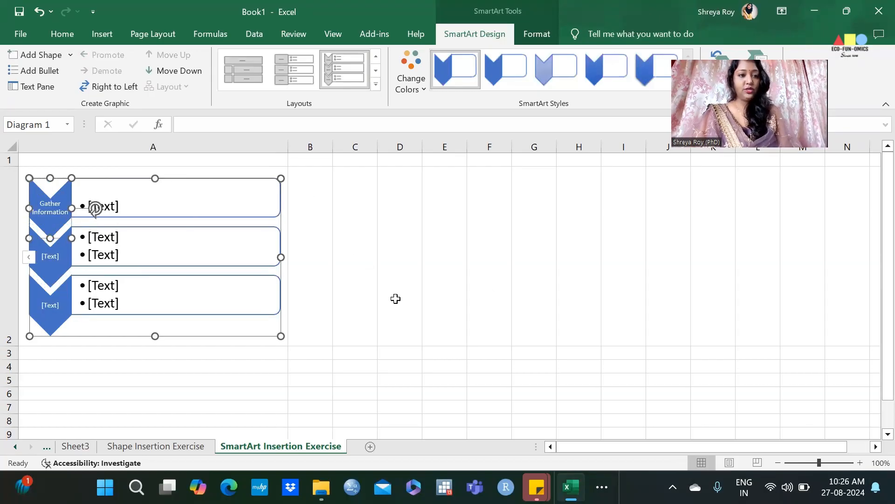
# Enter "Analyse Data" as the text of the SmartArt graphic's second chevron.
pyautogui.click(38, 259)
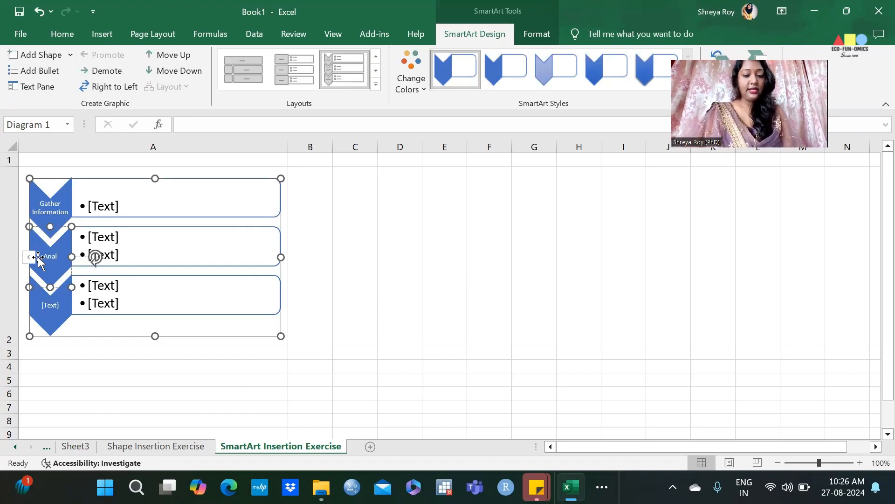
pyautogui.write('Analyse Data')
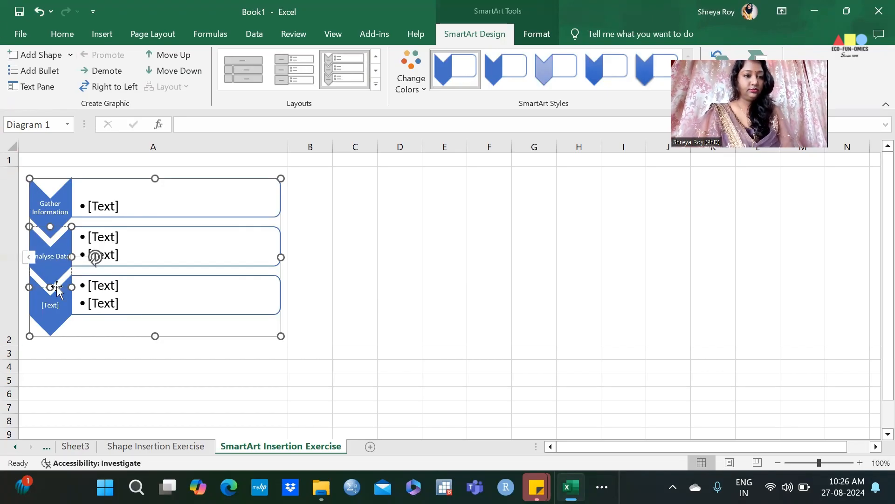
pyautogui.click(55, 310)
pyautogui.click(57, 259)
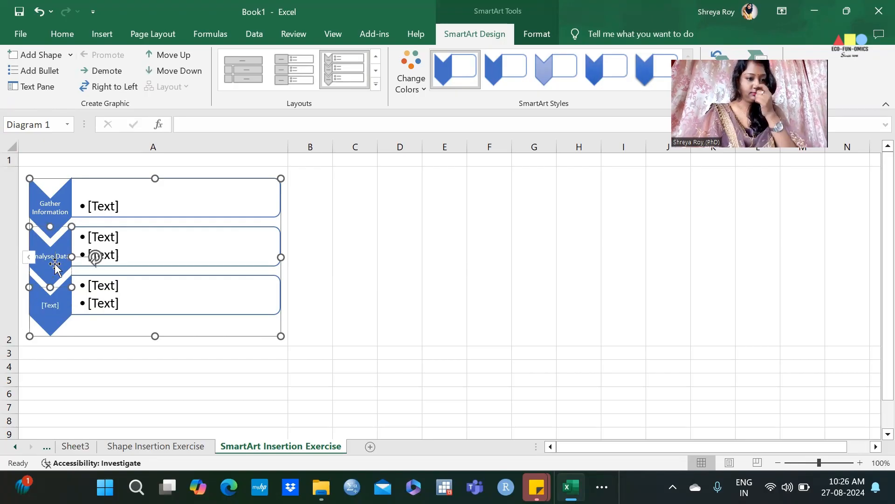
pyautogui.tripleClick(53, 256)
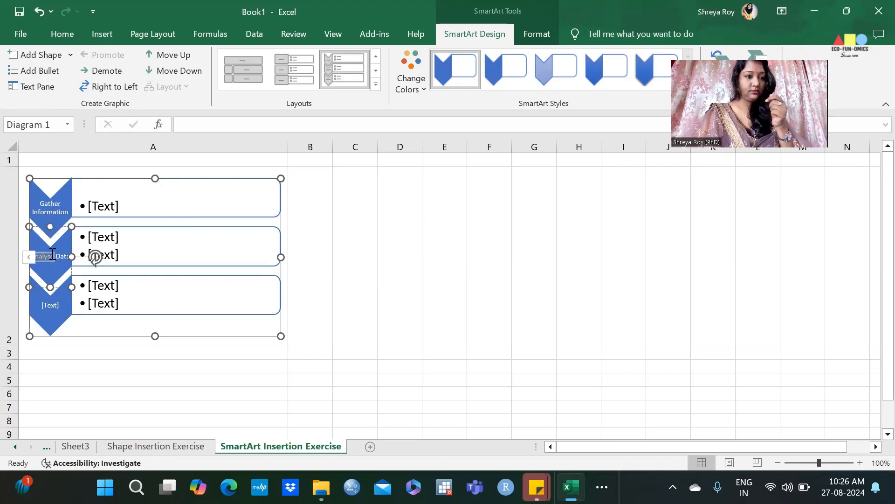
pyautogui.click(70, 33)
# Check the third step's wording in the Word handbook and enter "Make Des" in the third chevron in Excel.
pyautogui.click(62, 310)
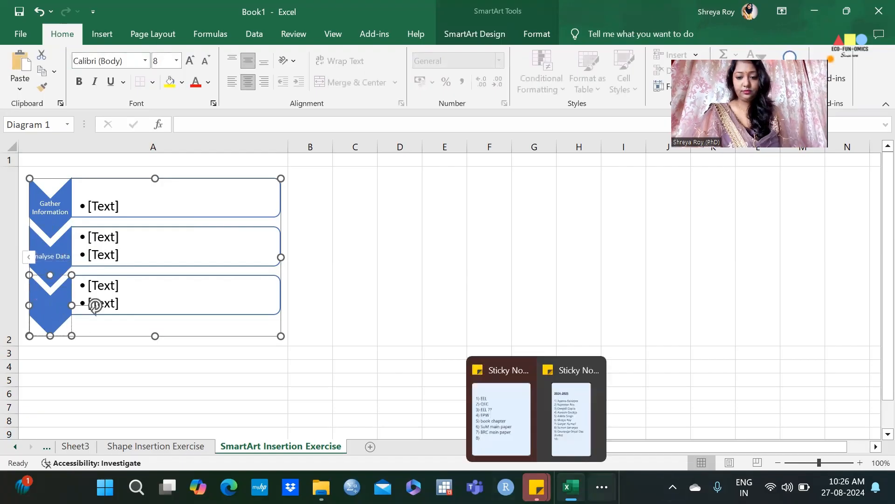
pyautogui.click(602, 487)
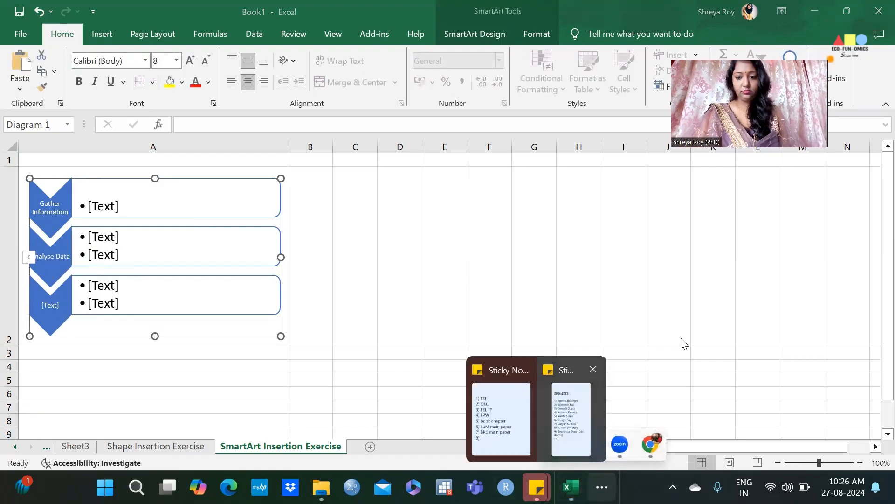
pyautogui.click(589, 444)
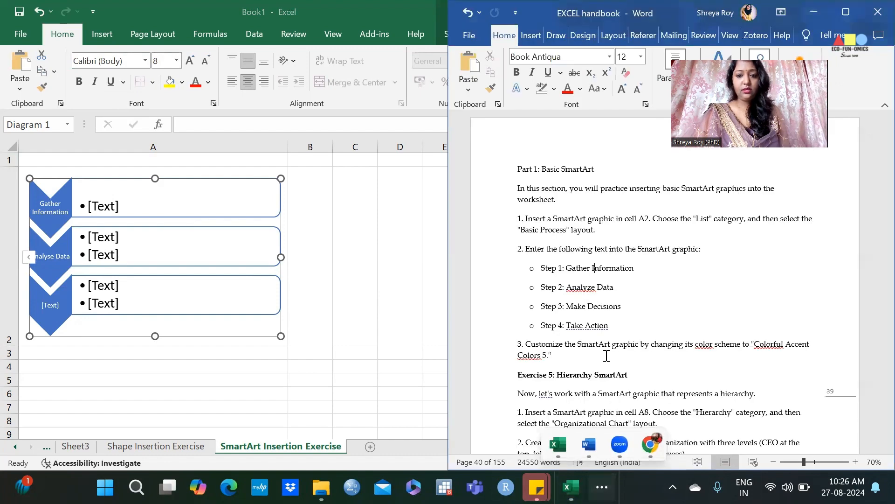
pyautogui.click(44, 305)
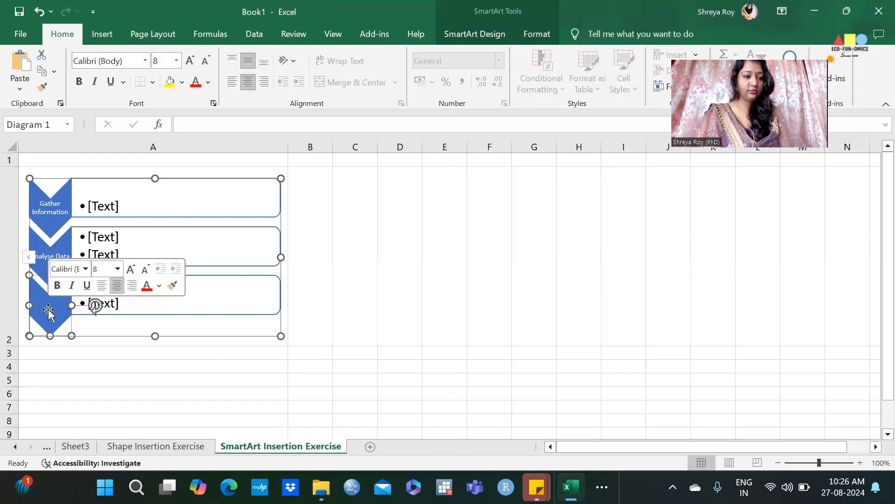
pyautogui.write('Make')
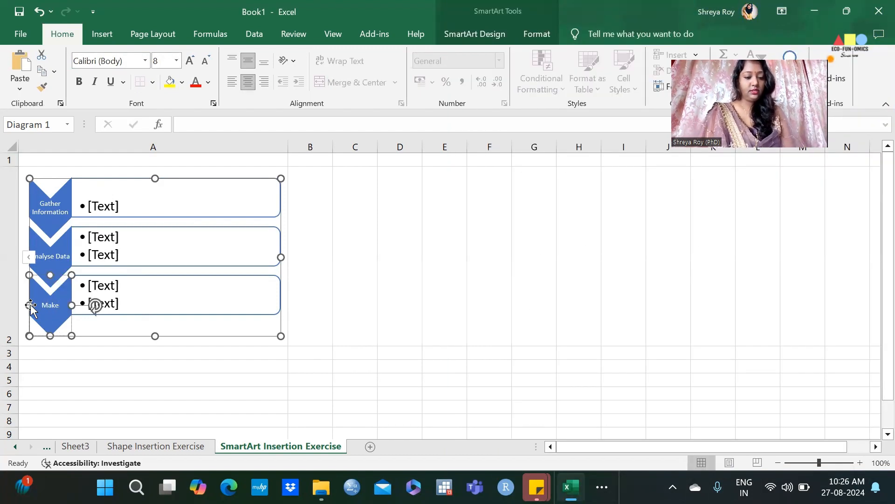
pyautogui.write(' Des')
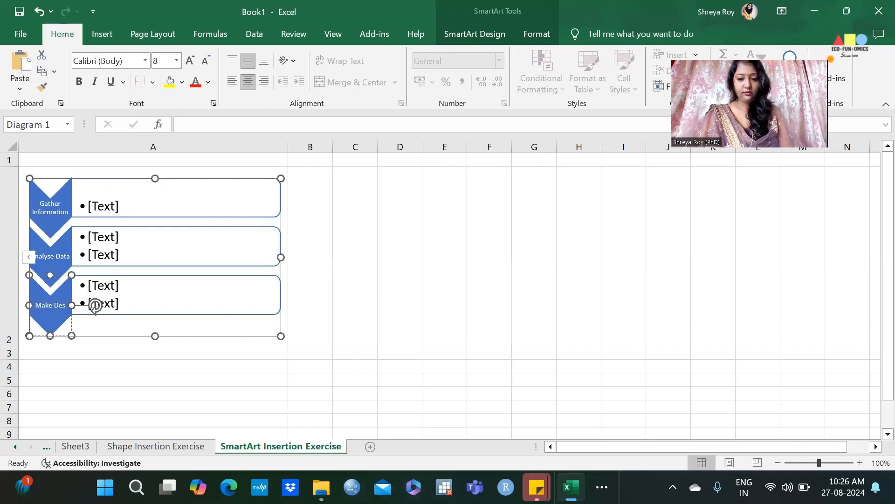
# Recheck the step list in the Word handbook, return to Excel and add a fourth chevron row to the SmartArt graphic.
pyautogui.click(602, 487)
pyautogui.click(586, 449)
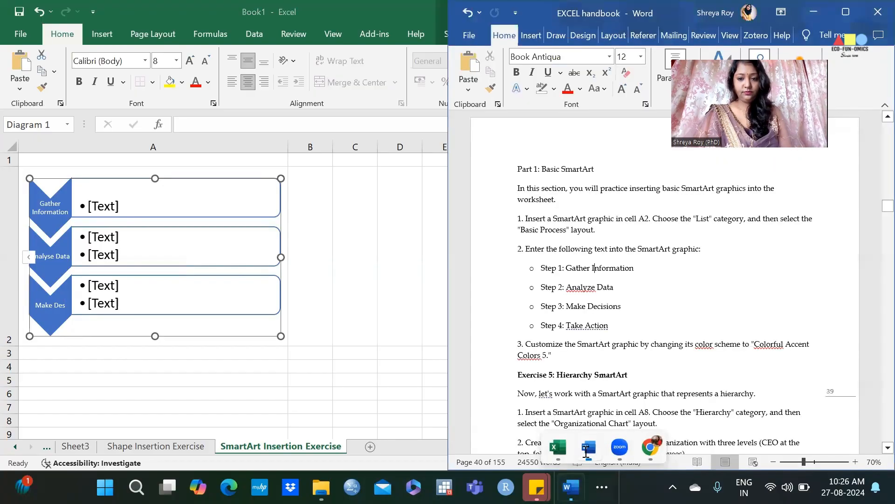
pyautogui.click(558, 447)
pyautogui.click(65, 397)
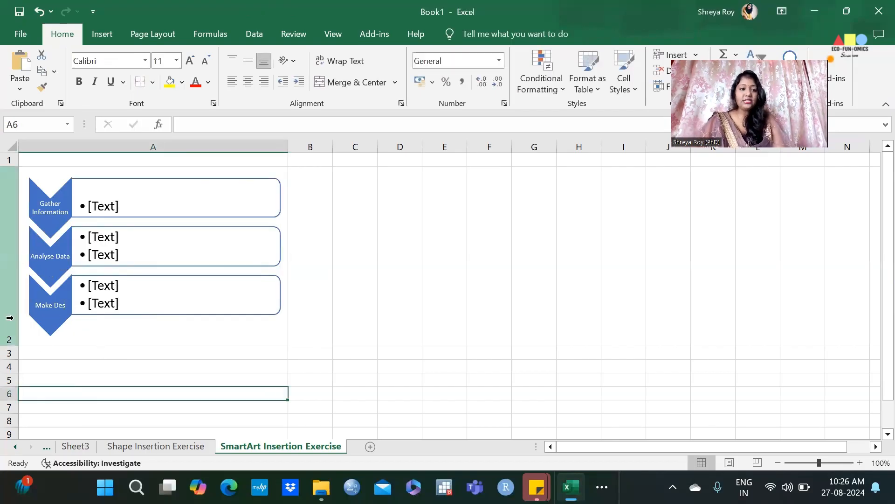
pyautogui.click(52, 330)
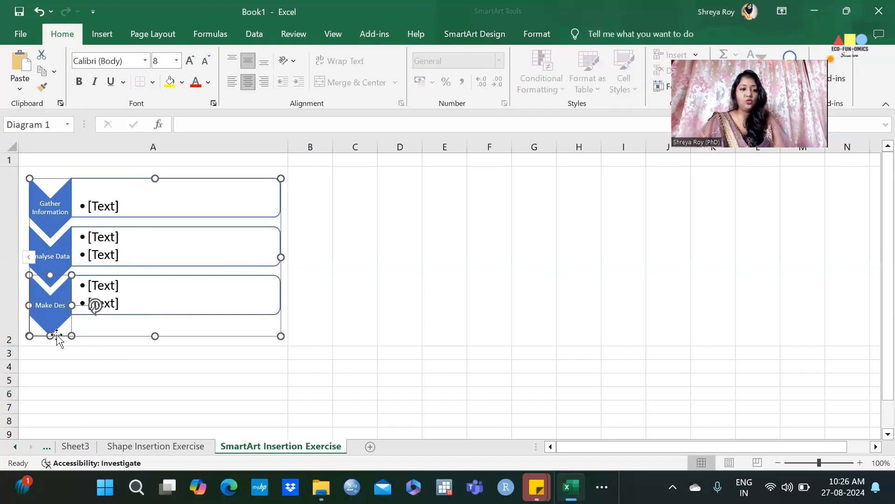
pyautogui.click(258, 310)
pyautogui.click(252, 333)
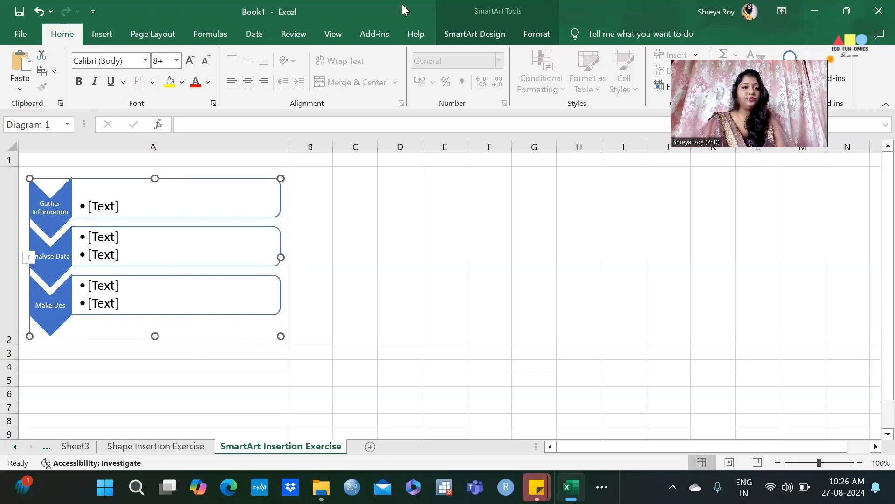
pyautogui.click(474, 34)
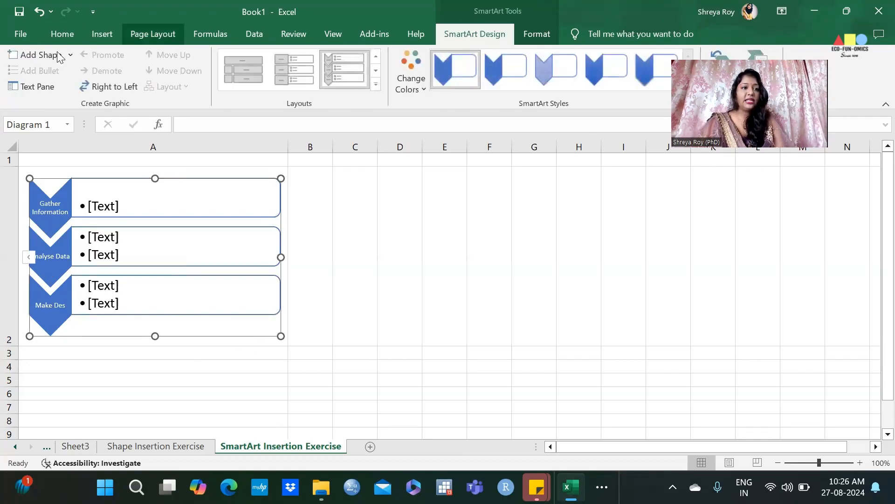
pyautogui.click(30, 57)
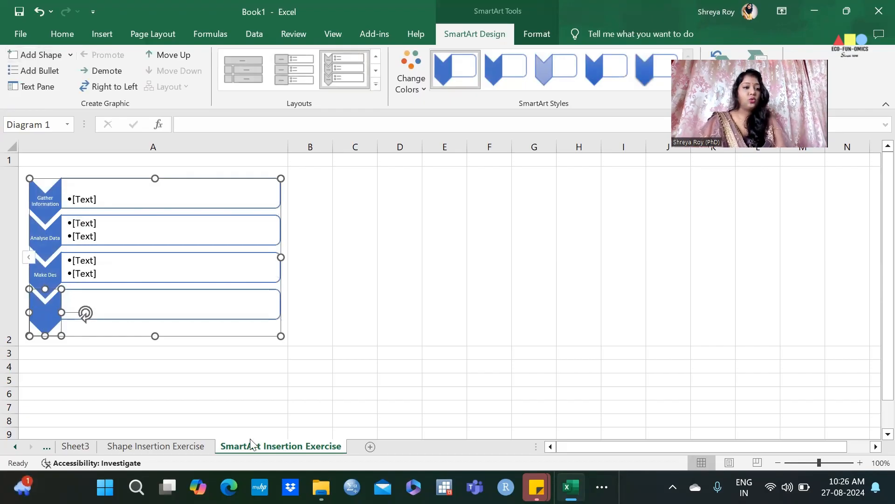
# Check the fourth step in the Word handbook and enter "Take Actions" in the new fourth chevron in Excel.
pyautogui.click(602, 487)
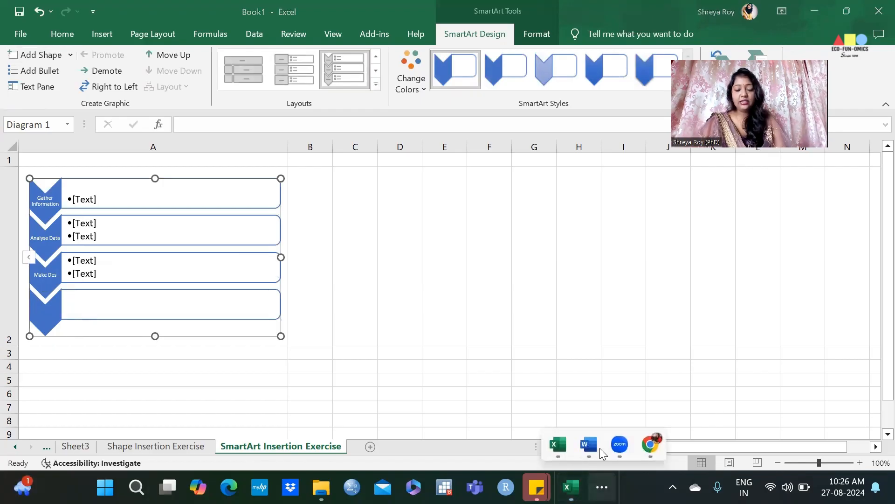
pyautogui.click(599, 447)
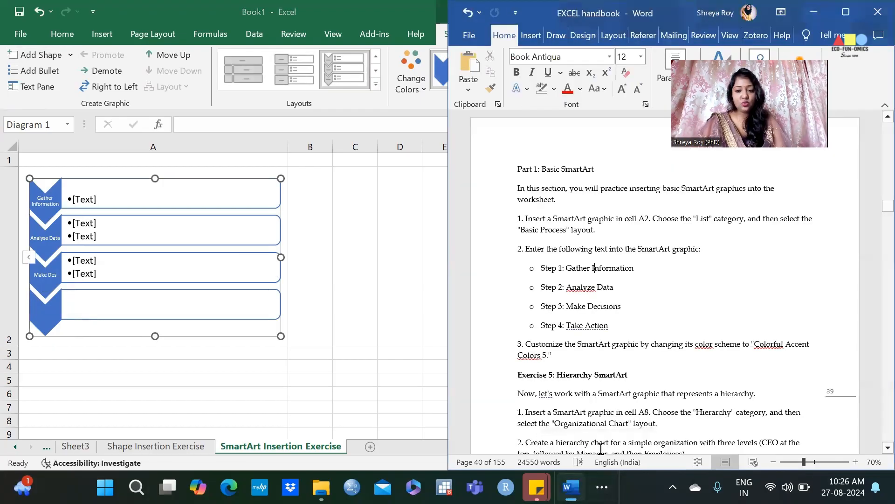
pyautogui.click(37, 314)
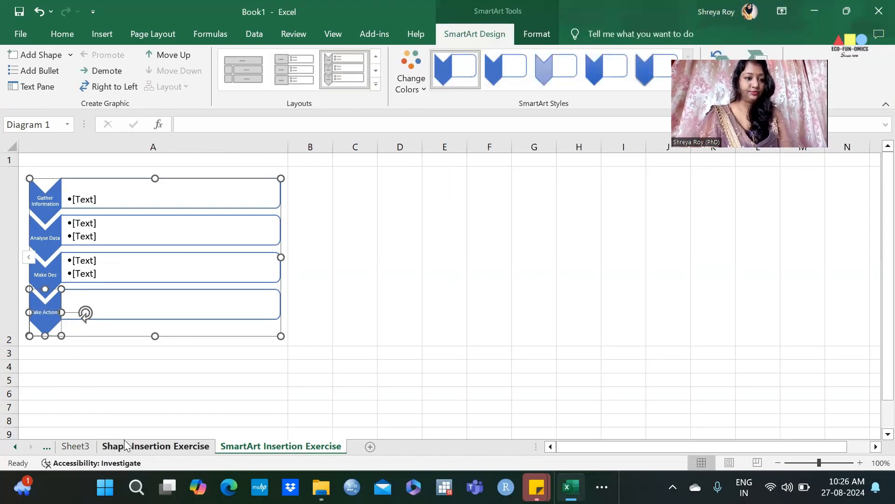
pyautogui.click(113, 276)
# Fill the first row's bullet with "abc" and the second row's two bullets with "def" and "gh".
pyautogui.click(89, 198)
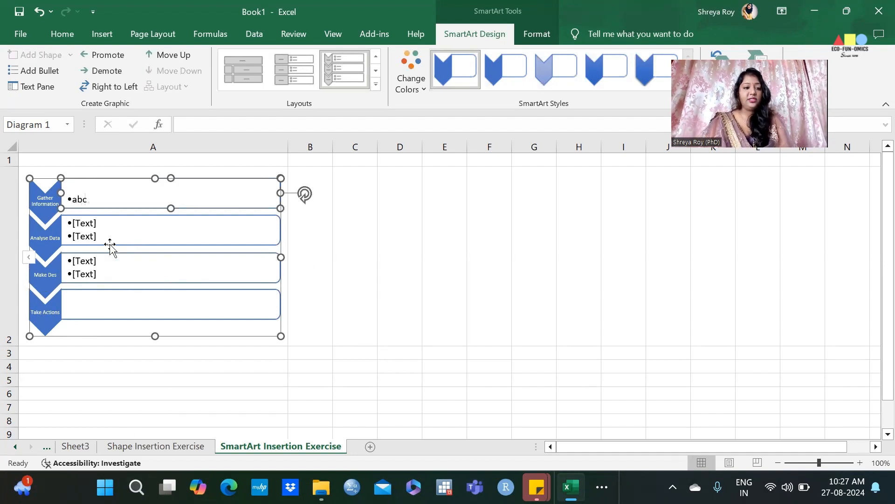
pyautogui.write('abc')
pyautogui.click(88, 224)
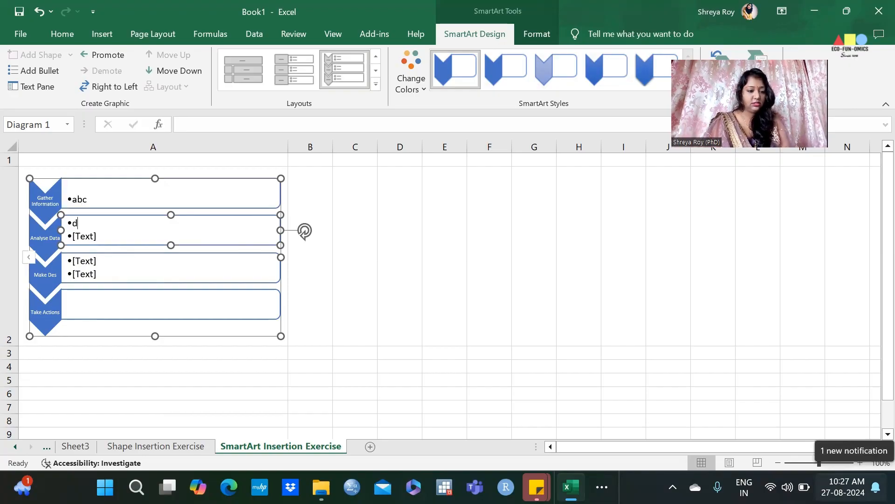
pyautogui.press('Down')
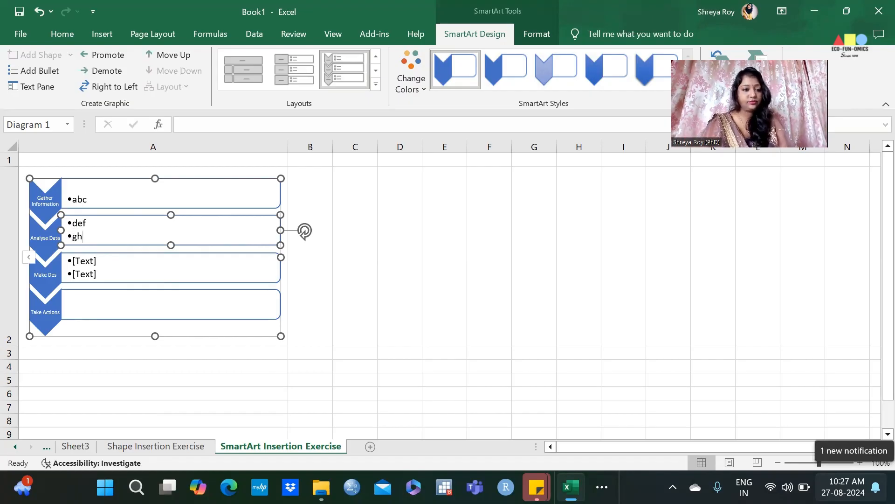
# Fill the third row's bullets with "ij" and "kjhdj", add "jhdfj" to the fourth row, and deselect the graphic.
pyautogui.click(84, 265)
pyautogui.write('ij')
pyautogui.press('Down')
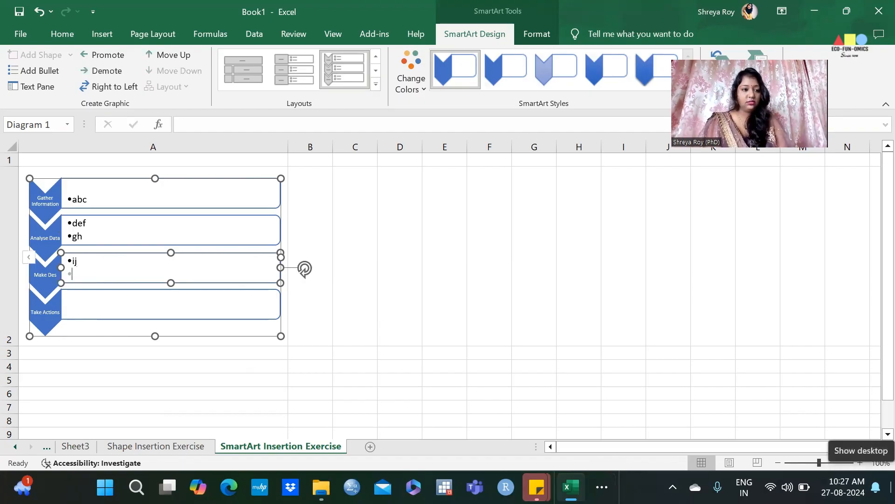
pyautogui.write('kjhdj')
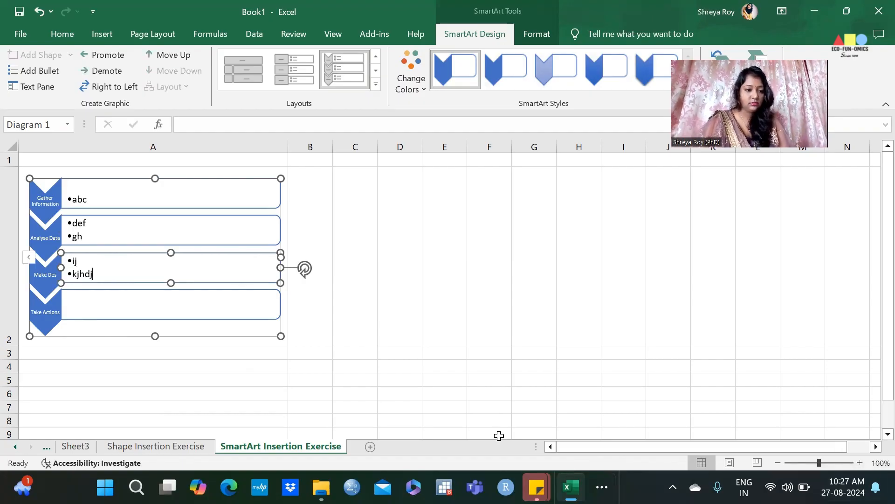
pyautogui.click(172, 312)
pyautogui.write('jhdfj')
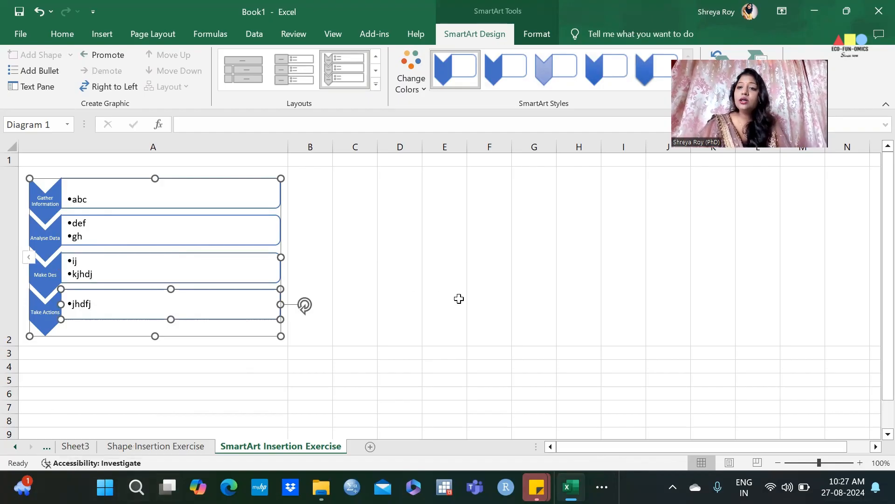
pyautogui.click(472, 310)
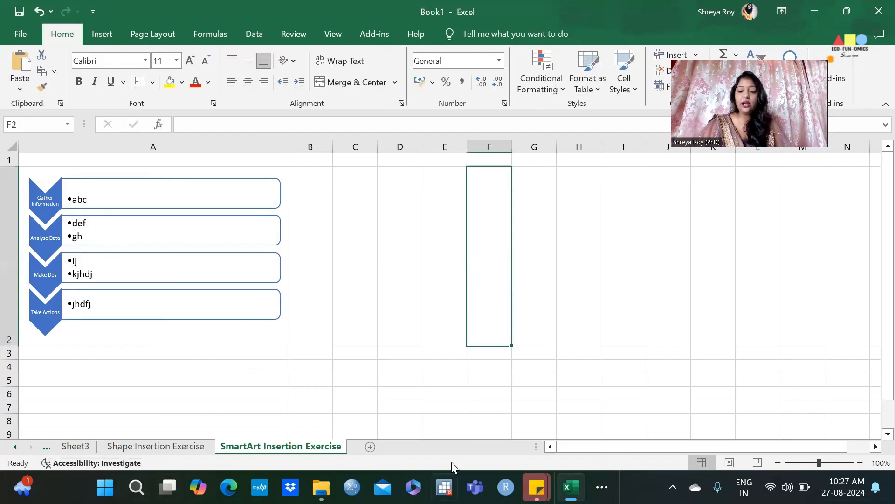
# Switch to the Word handbook and review the instructions of Exercise 5: Hierarchy SmartArt.
pyautogui.click(602, 486)
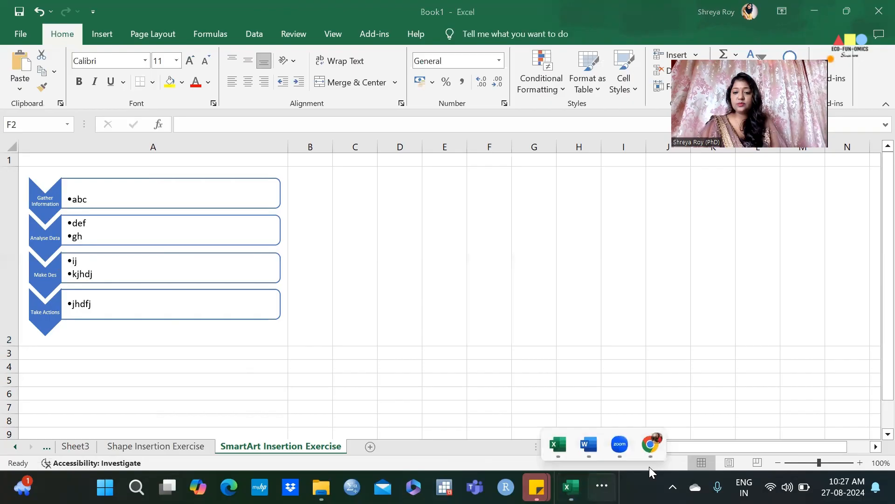
pyautogui.click(588, 445)
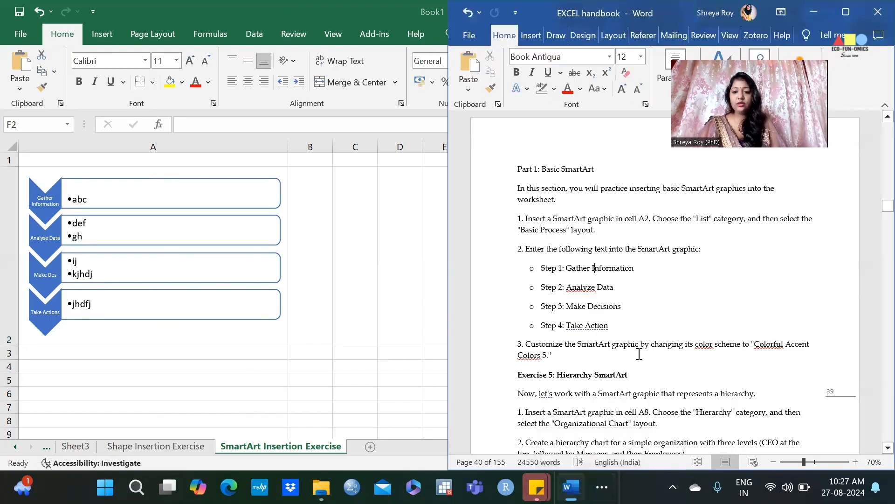
pyautogui.scroll(-5, 638, 355)
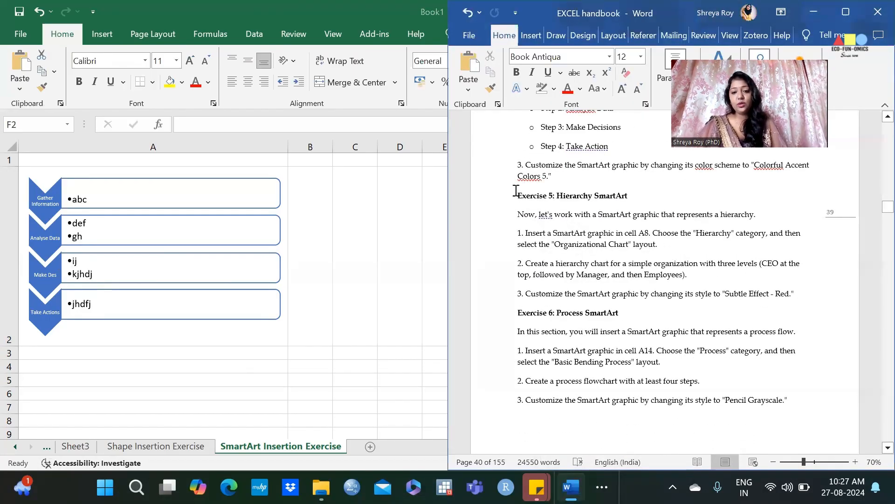
pyautogui.moveTo(515, 192); pyautogui.dragTo(800, 290)
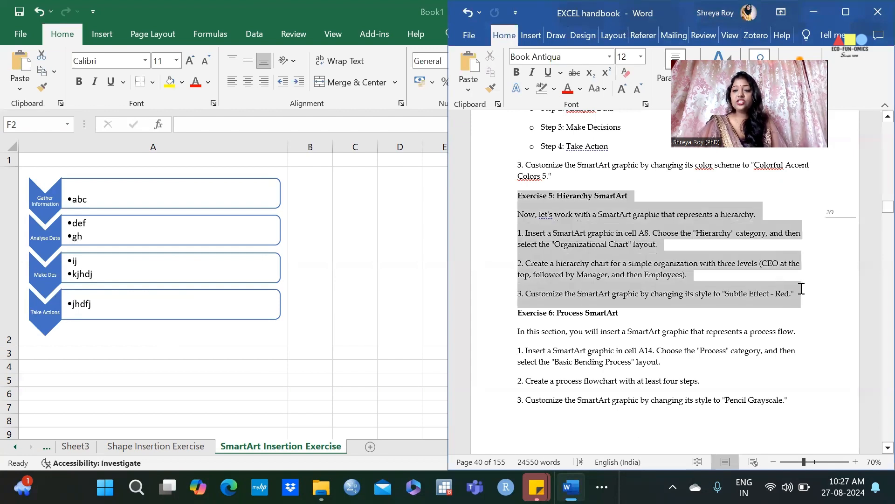
# Return to Excel and arrange its window side by side with the Word handbook.
pyautogui.hotkey('alt', 'Tab')
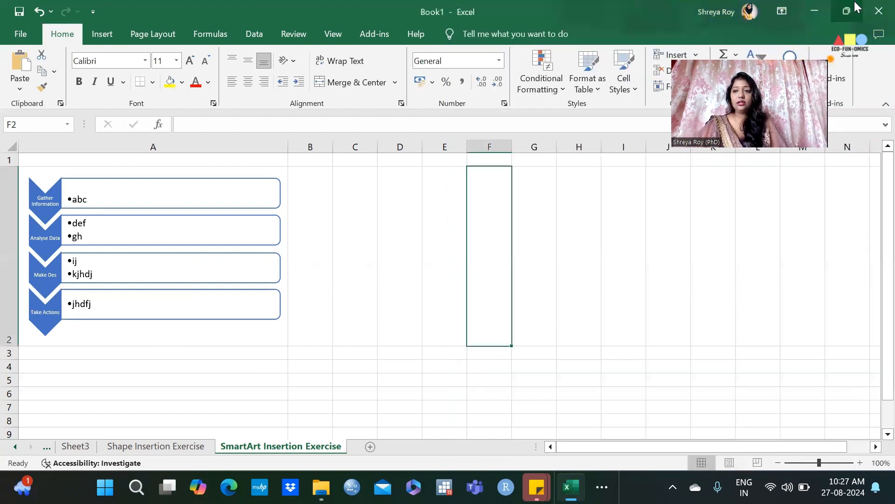
pyautogui.moveTo(855, 4)
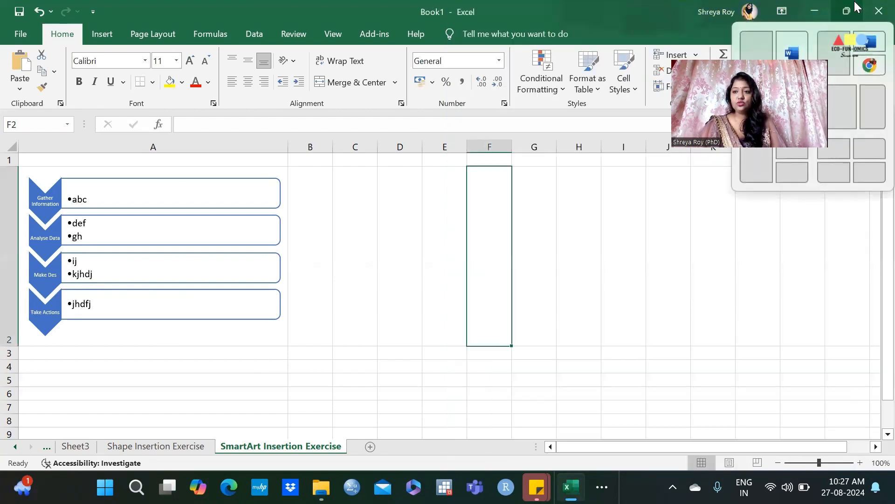
pyautogui.click(762, 58)
# Enlarge row 8 so a graphic fits inside it, and select cell A8.
pyautogui.moveTo(295, 444); pyautogui.dragTo(365, 448)
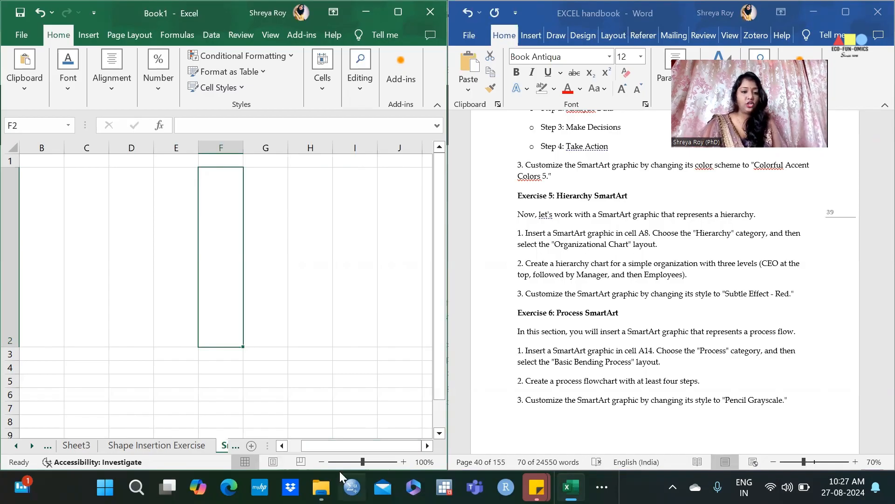
pyautogui.moveTo(323, 445); pyautogui.dragTo(307, 444)
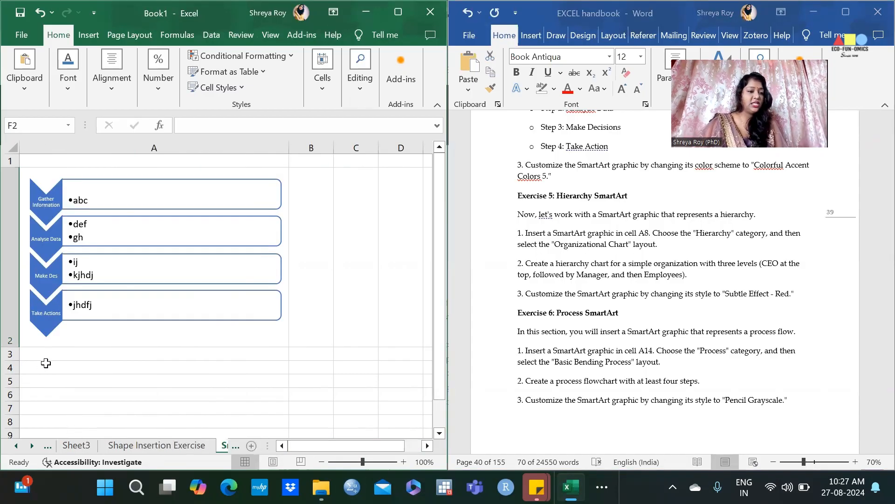
pyautogui.scroll(-1, 46, 362)
pyautogui.click(54, 215)
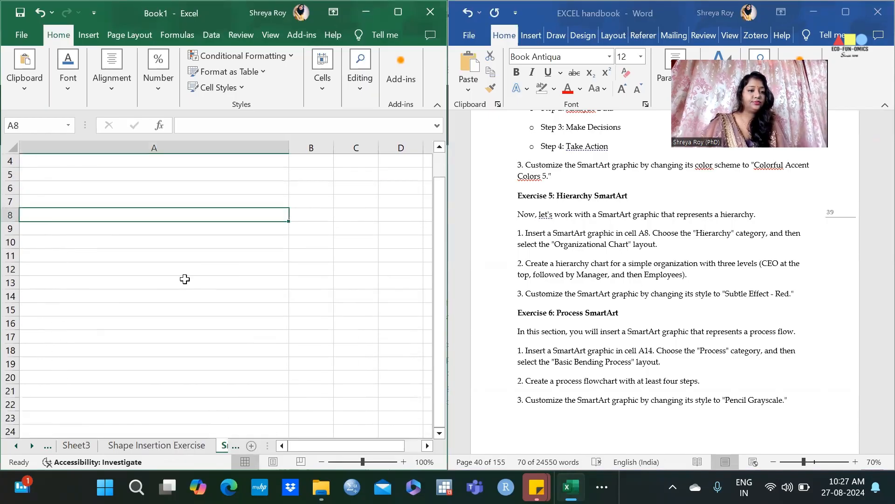
pyautogui.click(10, 215)
pyautogui.moveTo(10, 222); pyautogui.dragTo(3, 437)
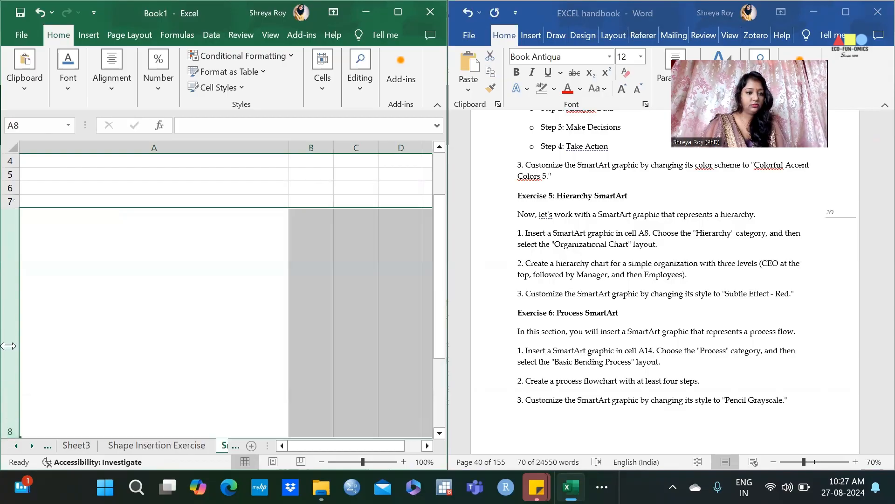
pyautogui.click(137, 334)
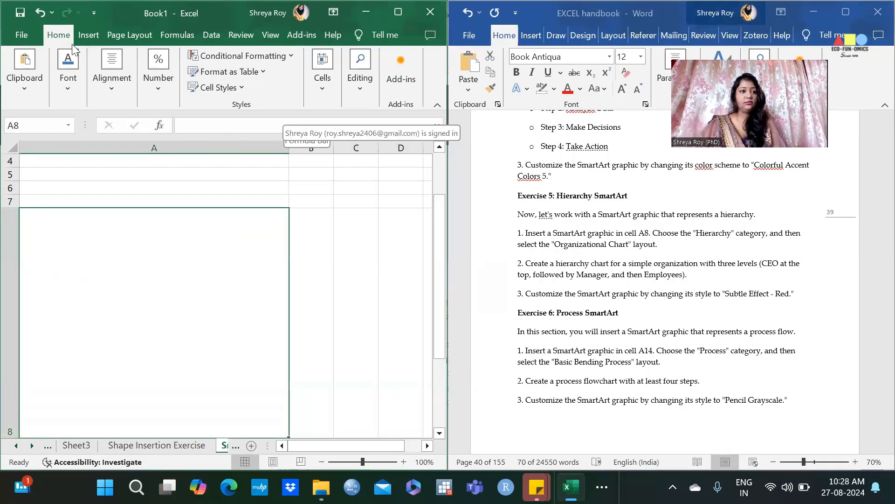
# Insert an organization chart SmartArt graphic from the Hierarchy category at cell A8.
pyautogui.click(88, 35)
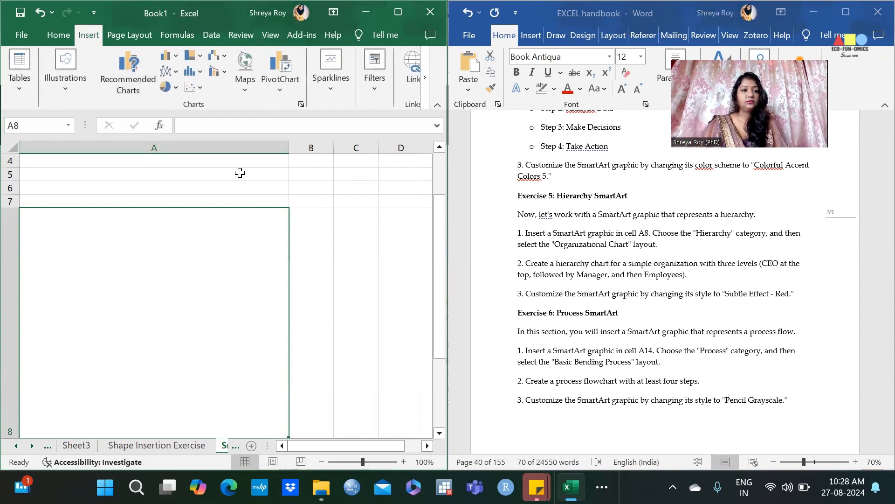
pyautogui.click(62, 87)
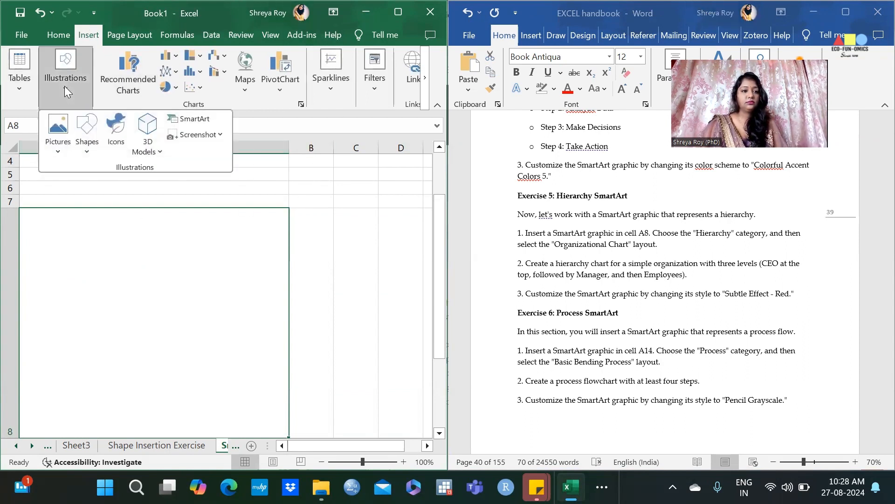
pyautogui.click(192, 120)
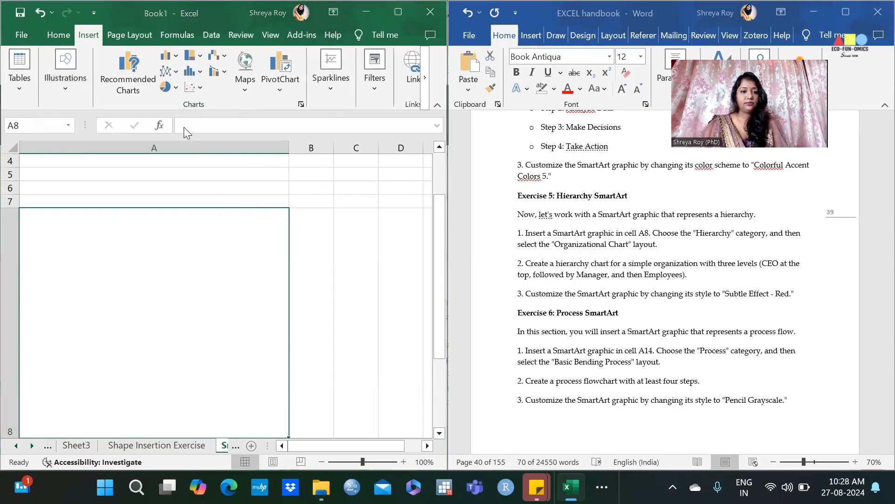
pyautogui.click(64, 202)
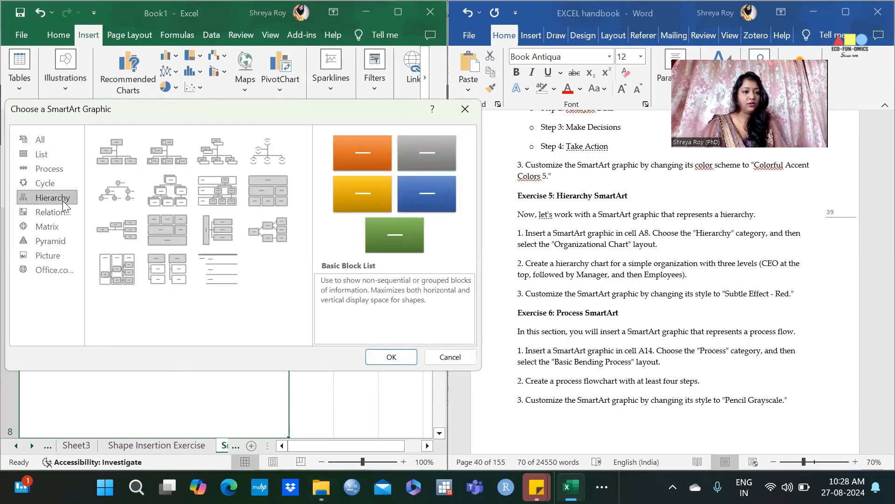
pyautogui.click(396, 359)
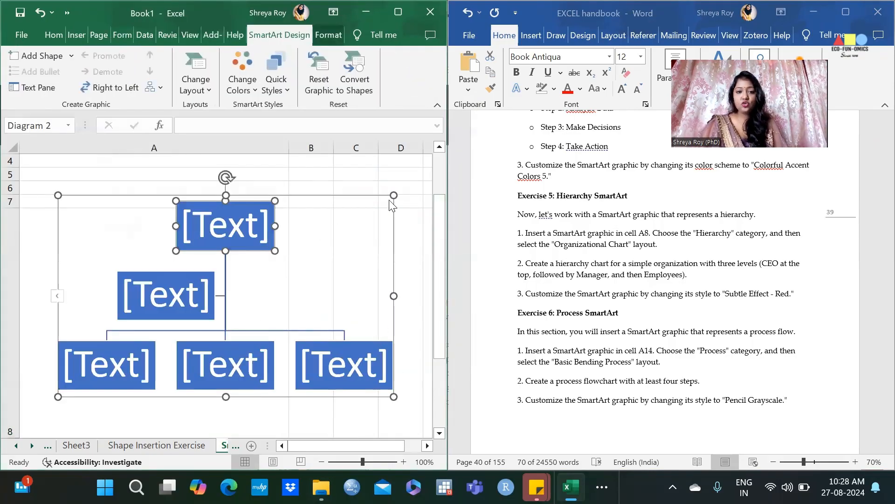
# Widen column A, and shrink and reposition the organization chart so it fits within cell A8.
pyautogui.moveTo(393, 193); pyautogui.dragTo(348, 205)
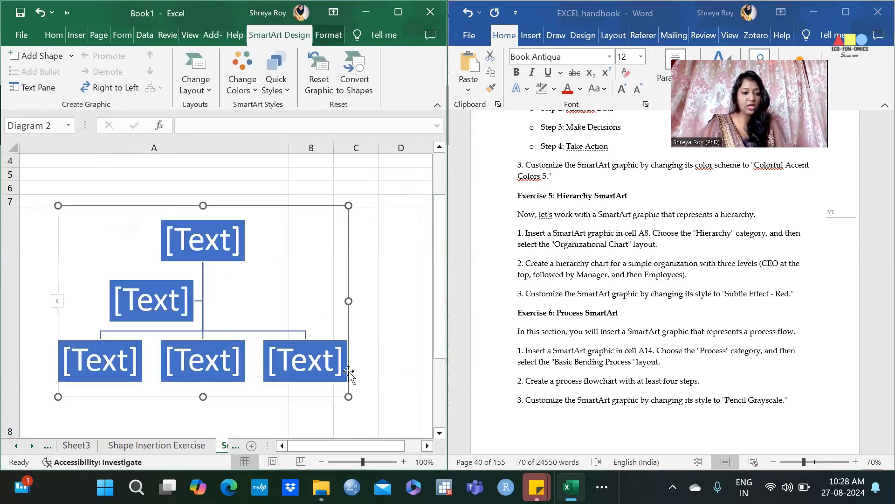
pyautogui.moveTo(349, 372); pyautogui.dragTo(325, 390)
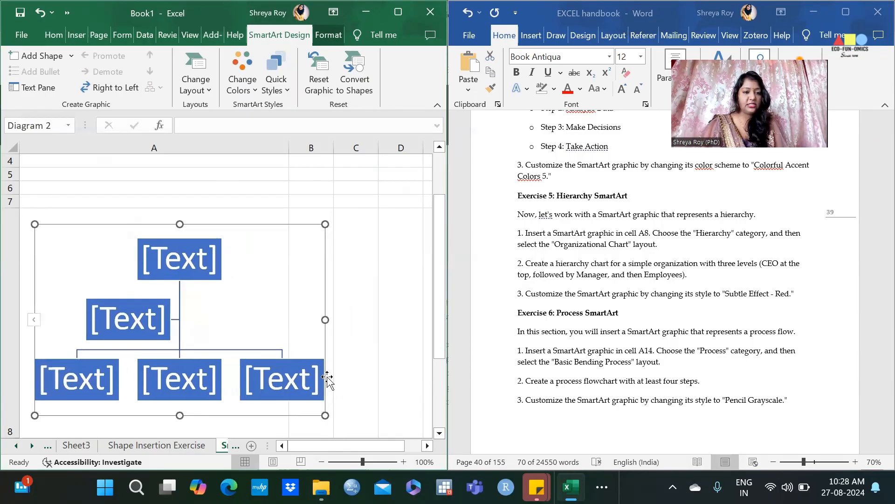
pyautogui.click(258, 154)
pyautogui.moveTo(288, 148); pyautogui.dragTo(378, 163)
pyautogui.click(349, 375)
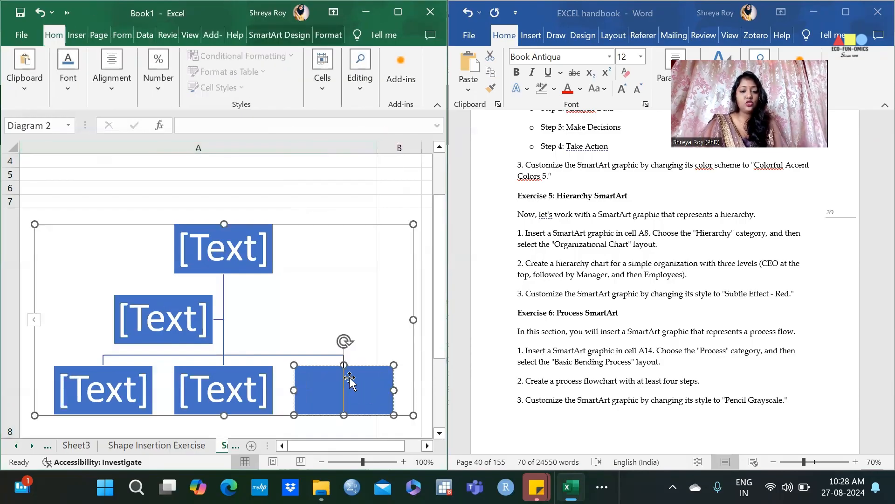
pyautogui.moveTo(413, 224); pyautogui.dragTo(352, 230)
pyautogui.click(407, 315)
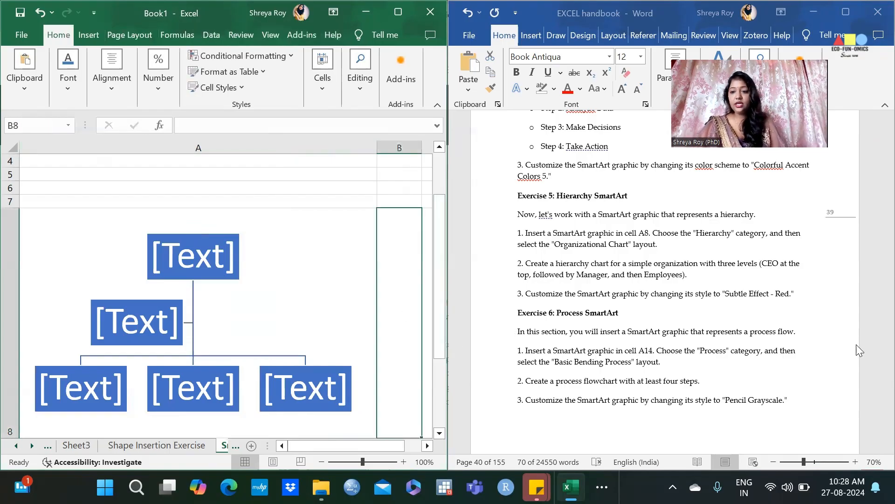
# Label the chart's top box "CEO" and the assistant box below it "Manager".
pyautogui.click(202, 268)
pyautogui.write('CEO')
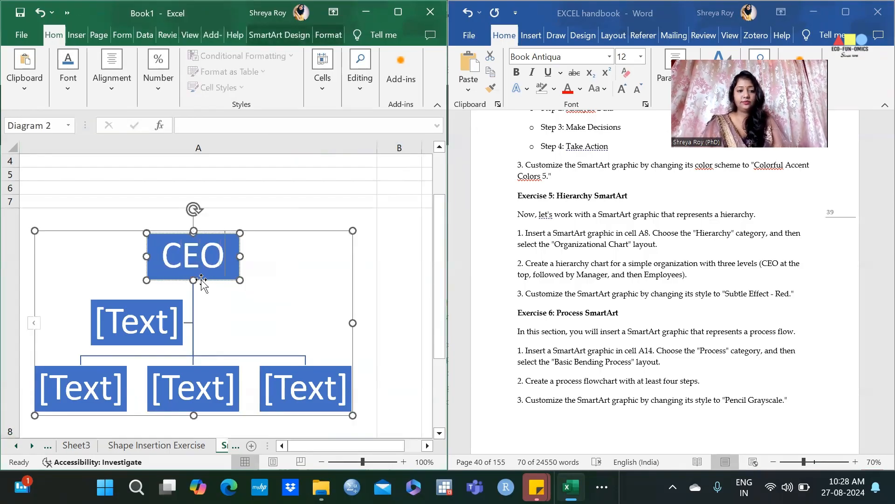
pyautogui.click(160, 340)
pyautogui.write('N')
pyautogui.press('BackSpace')
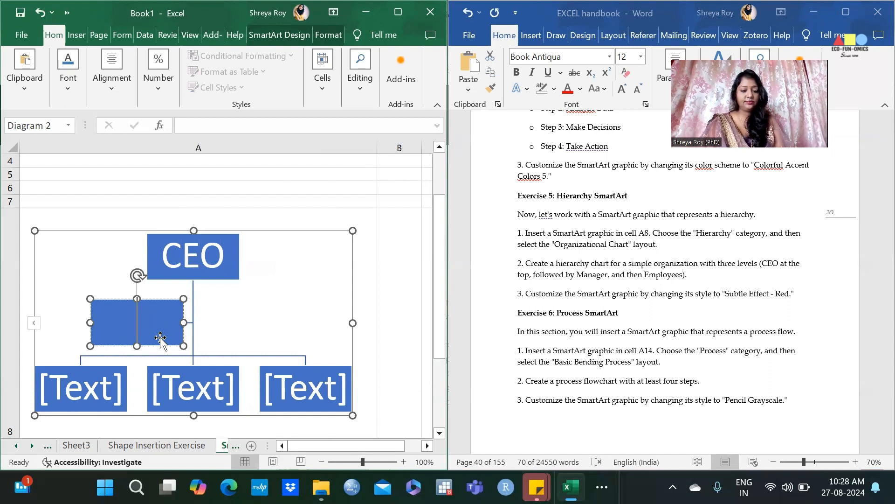
pyautogui.write('Manager')
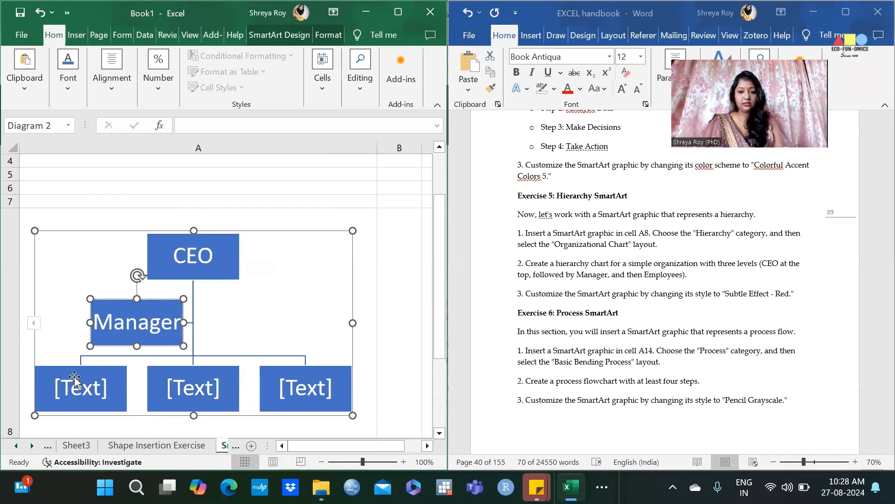
# Label the three lowest-level boxes "Emp 1", "Emp 2" and "Emp 3" from left to right.
pyautogui.click(93, 402)
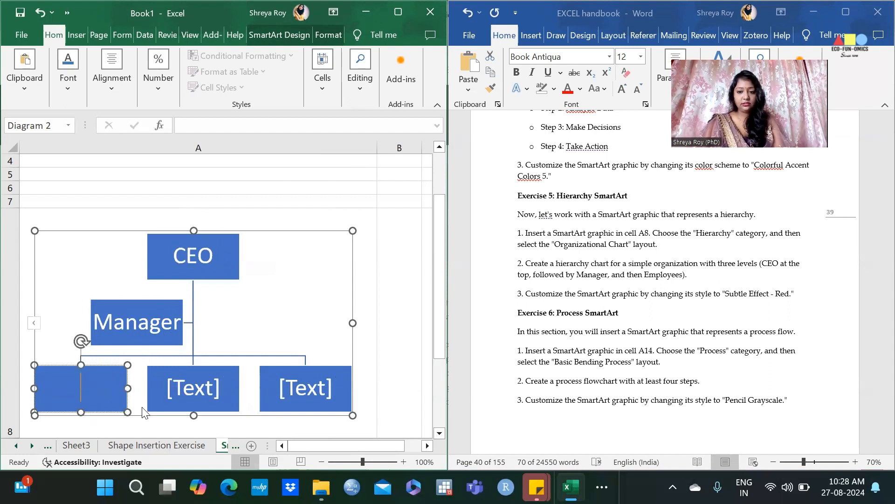
pyautogui.write('E')
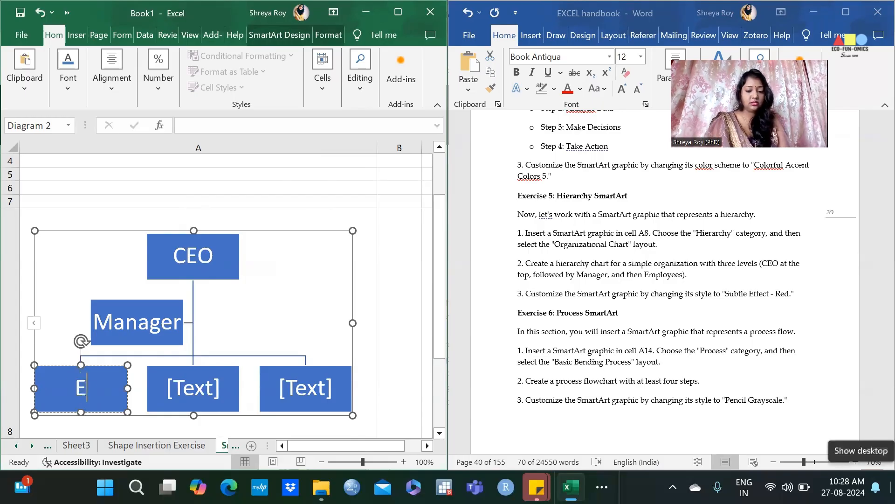
pyautogui.write('mp 1')
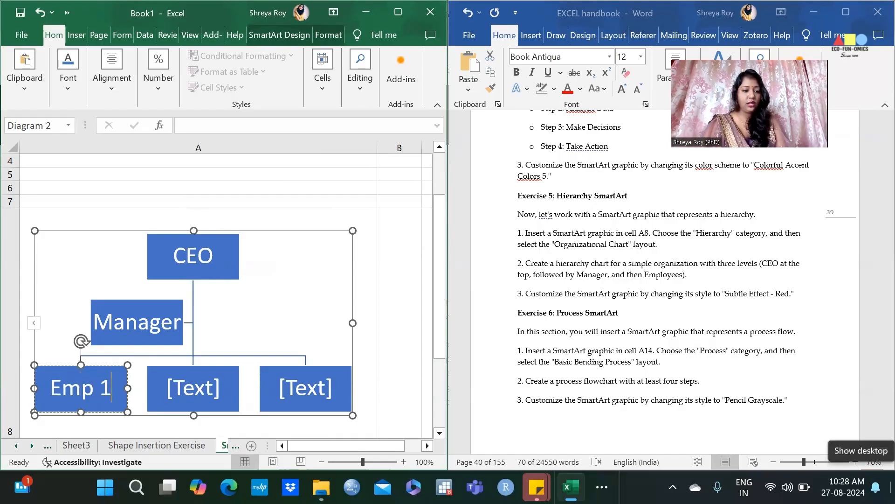
pyautogui.click(194, 341)
pyautogui.write('E')
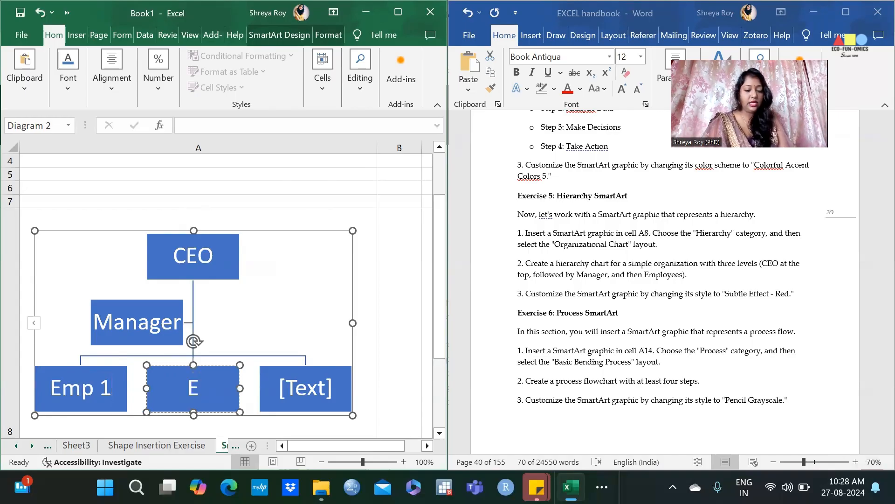
pyautogui.write('mp 2')
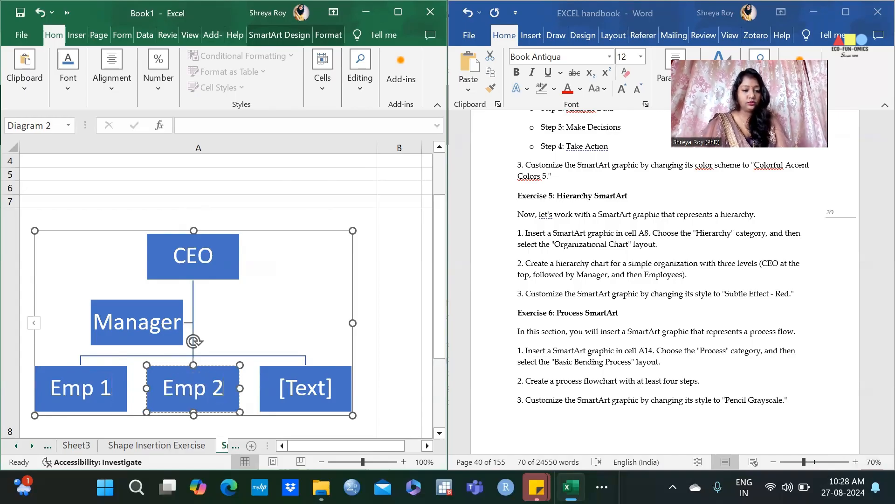
pyautogui.click(305, 388)
pyautogui.write('Emp 3')
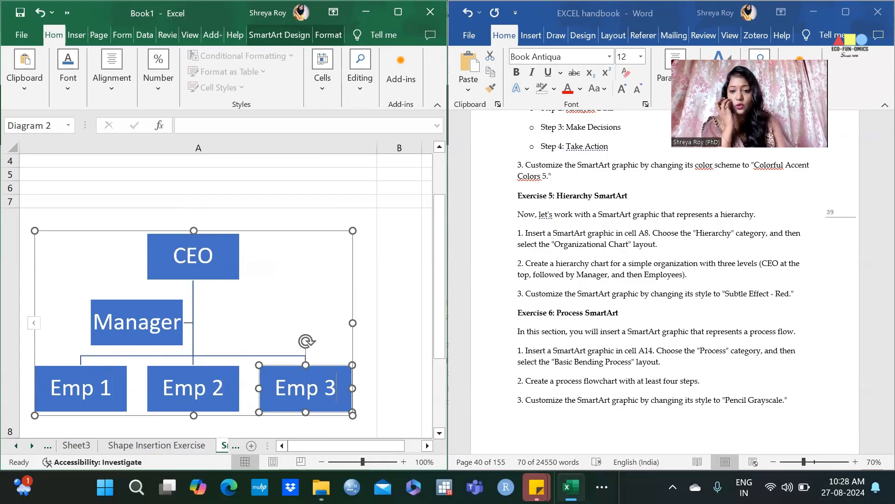
pyautogui.click(343, 338)
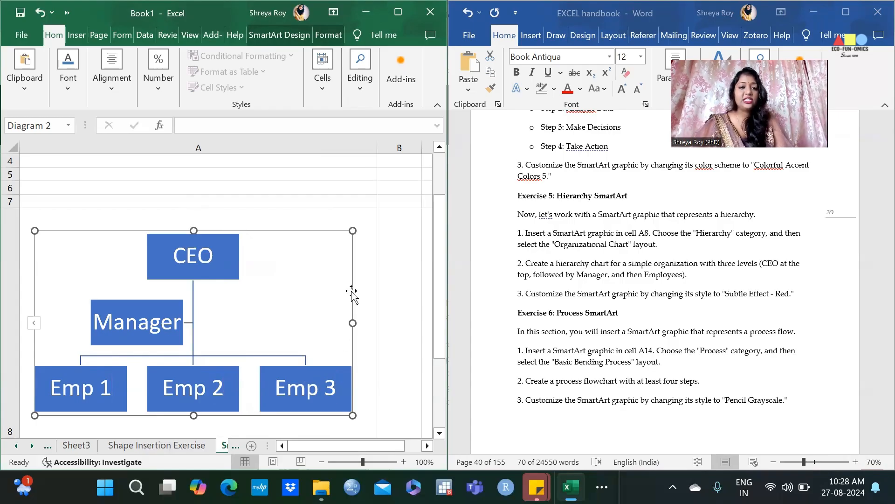
# Recolor the organization chart with the solid orange fill scheme from the Accent 2 group.
pyautogui.click(288, 36)
pyautogui.click(240, 87)
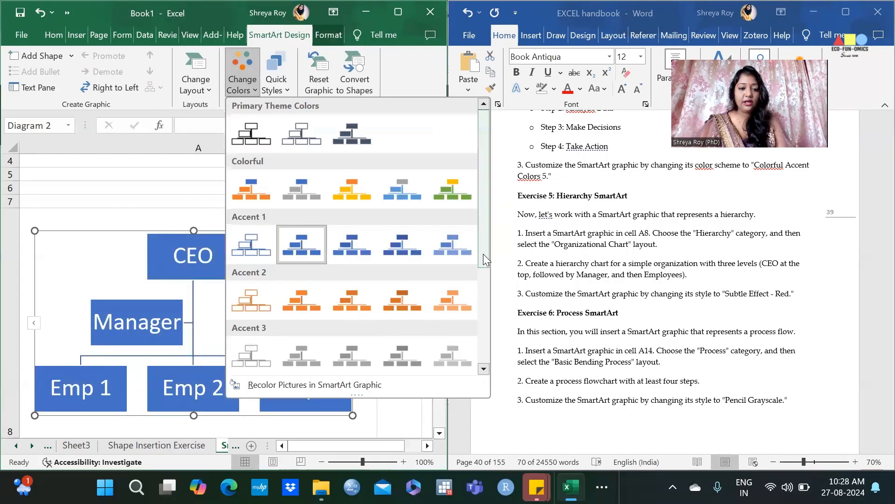
pyautogui.moveTo(483, 254); pyautogui.dragTo(483, 349)
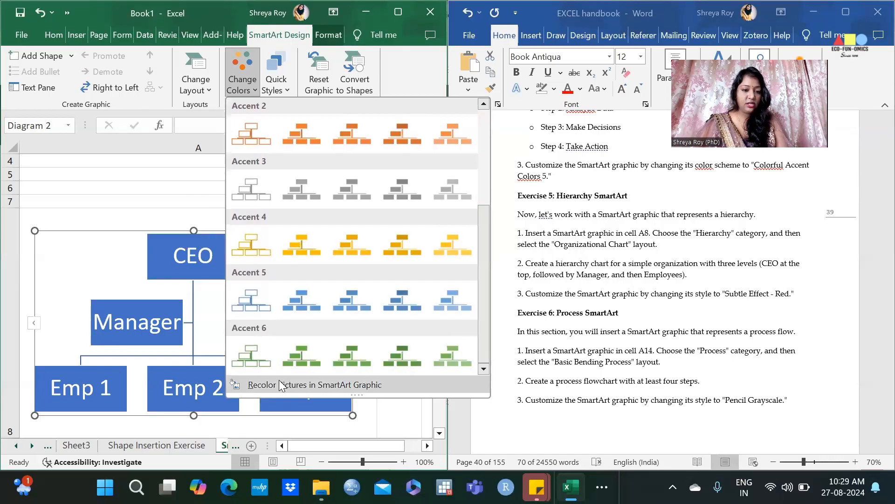
pyautogui.click(263, 391)
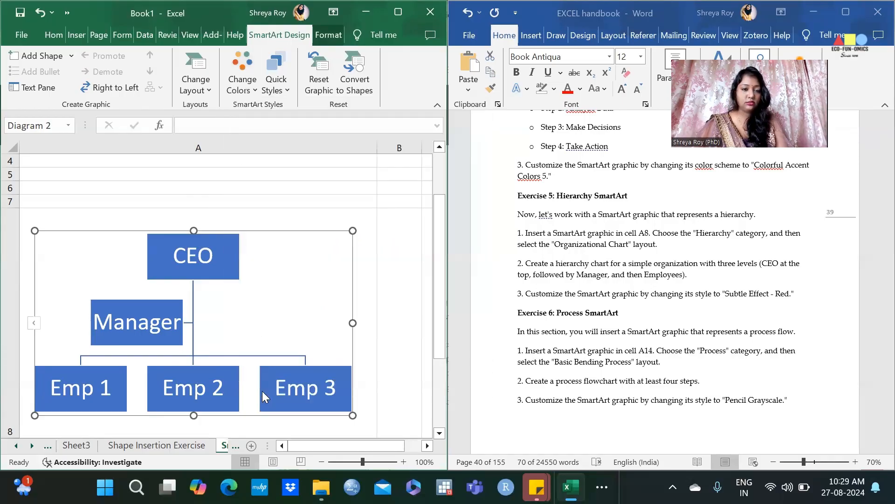
pyautogui.click(240, 86)
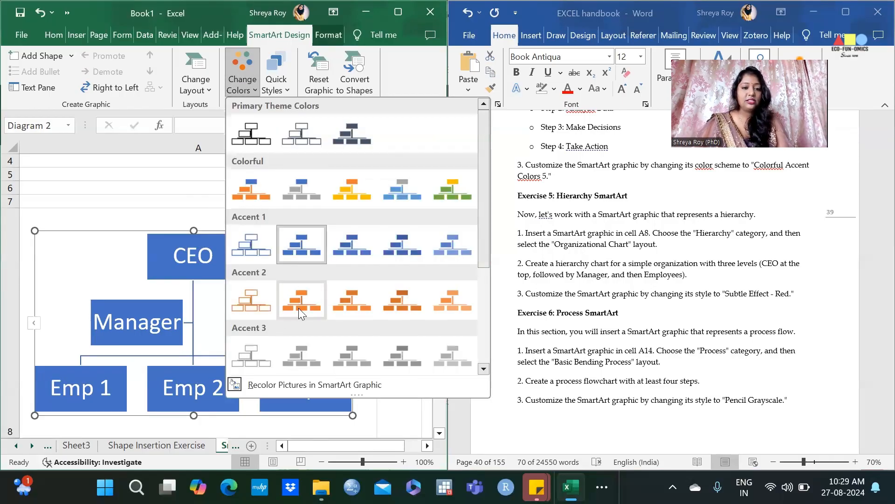
pyautogui.click(298, 308)
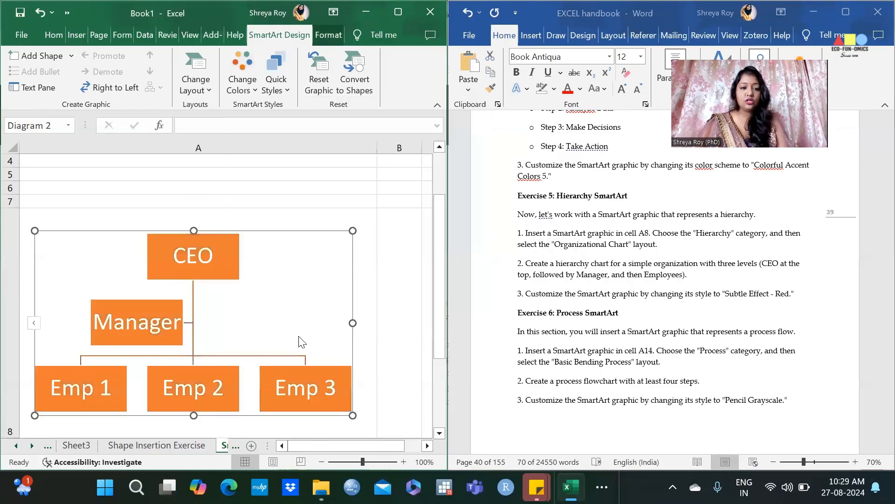
pyautogui.click(239, 78)
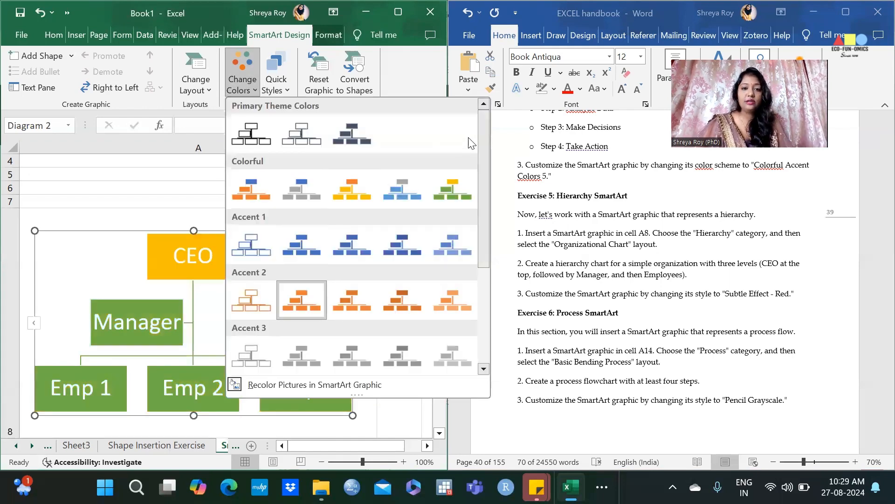
pyautogui.scroll(-3, 488, 132)
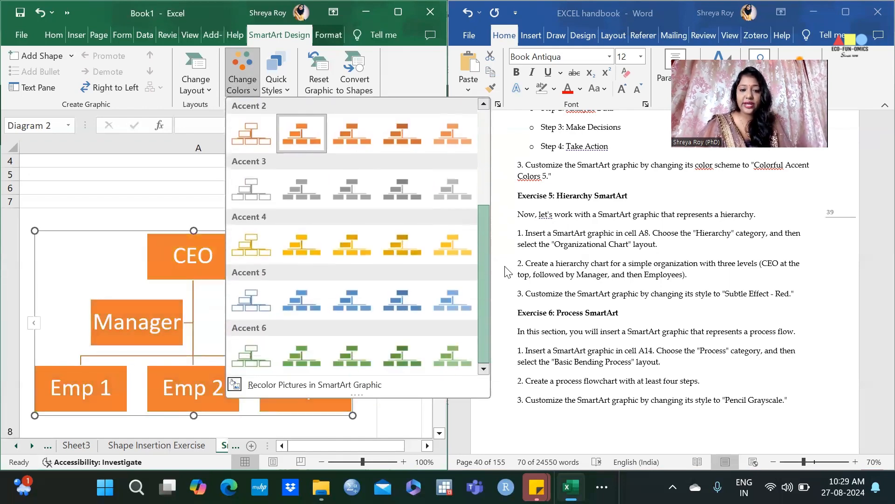
pyautogui.click(85, 178)
# Review the handbook's Exercise 6, challenge exercise and Exercise 7: Inserting Icons Practice instructions.
pyautogui.scroll(-3, 698, 332)
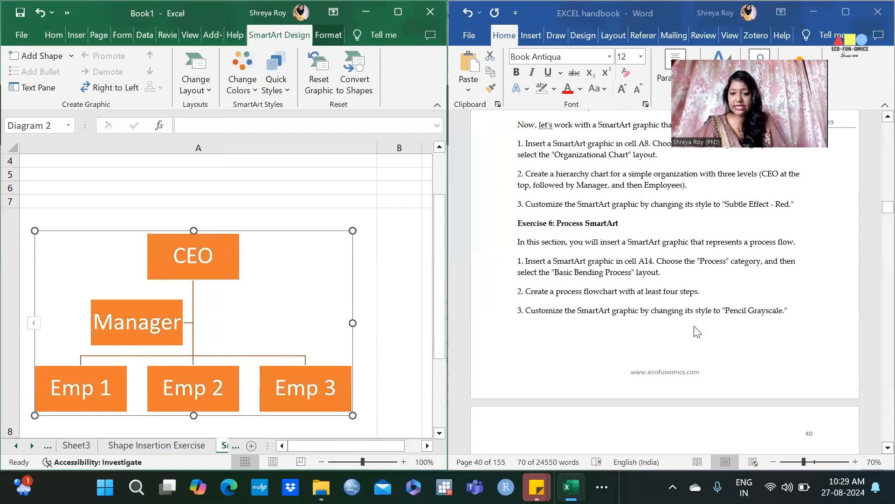
pyautogui.scroll(-14, 698, 332)
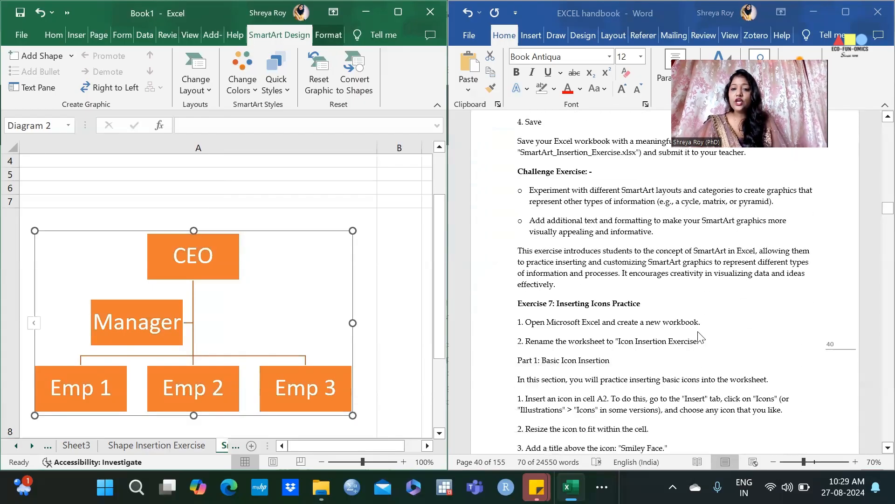
pyautogui.scroll(-3, 698, 336)
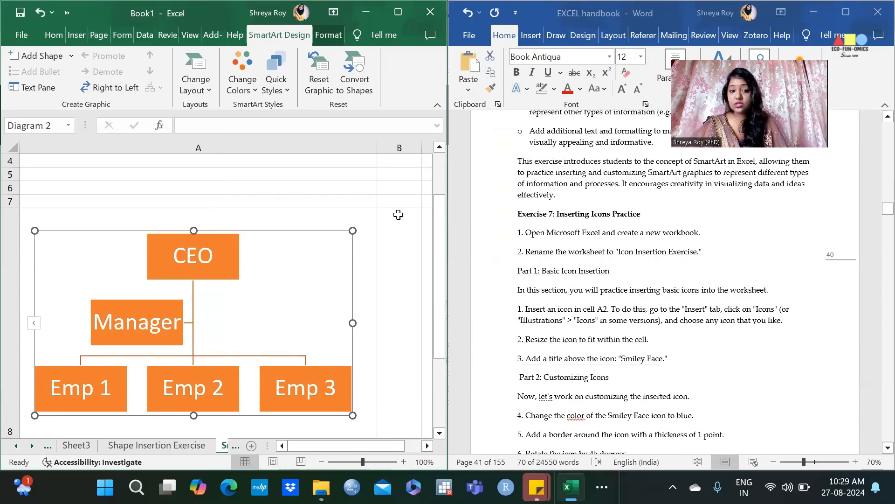